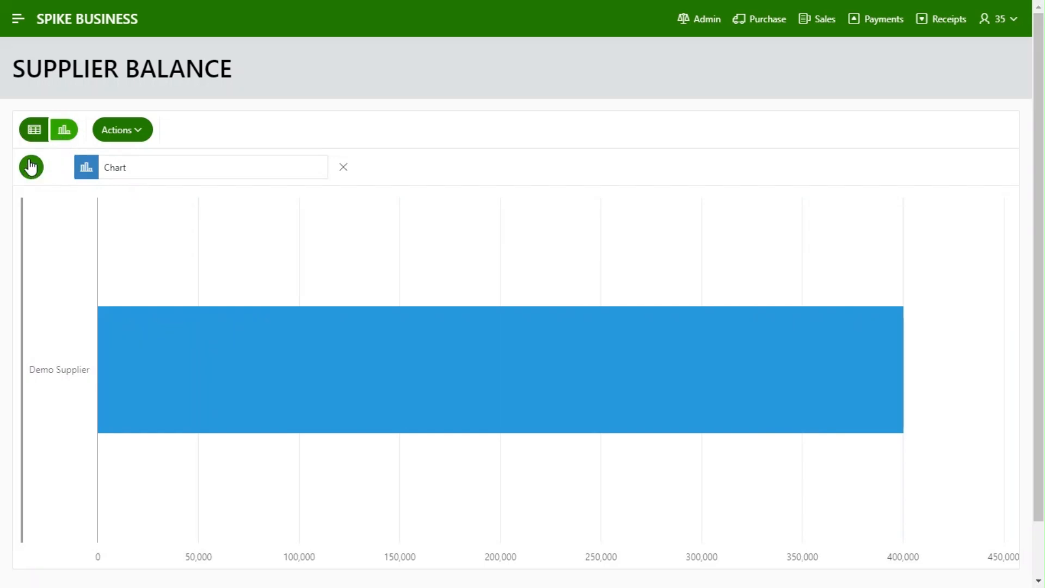
# Show the supplier balance report as a table, and open a new cash supplier payment voucher from the Payments page
pyautogui.click(36, 140)
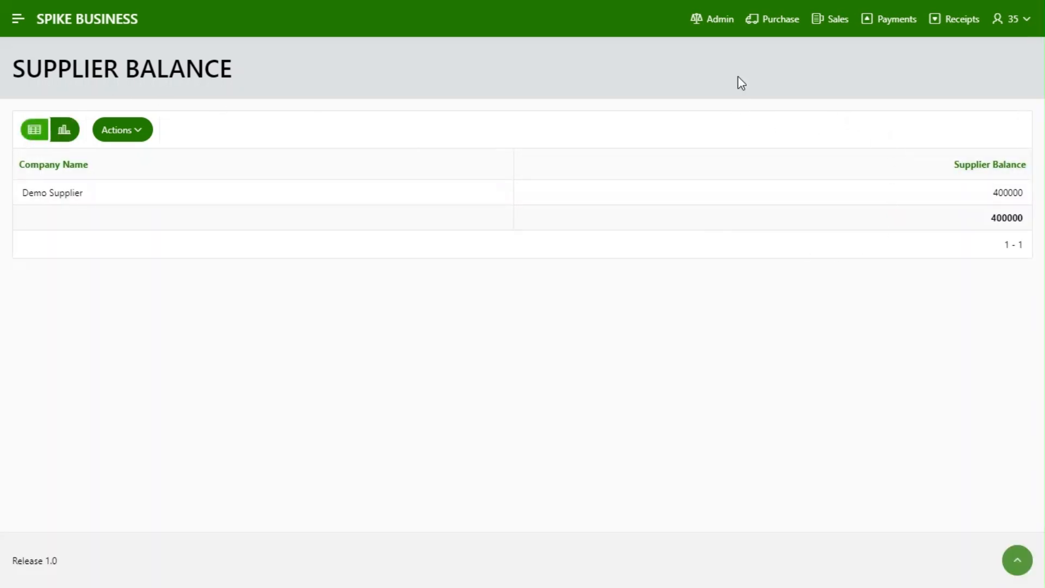
pyautogui.click(910, 24)
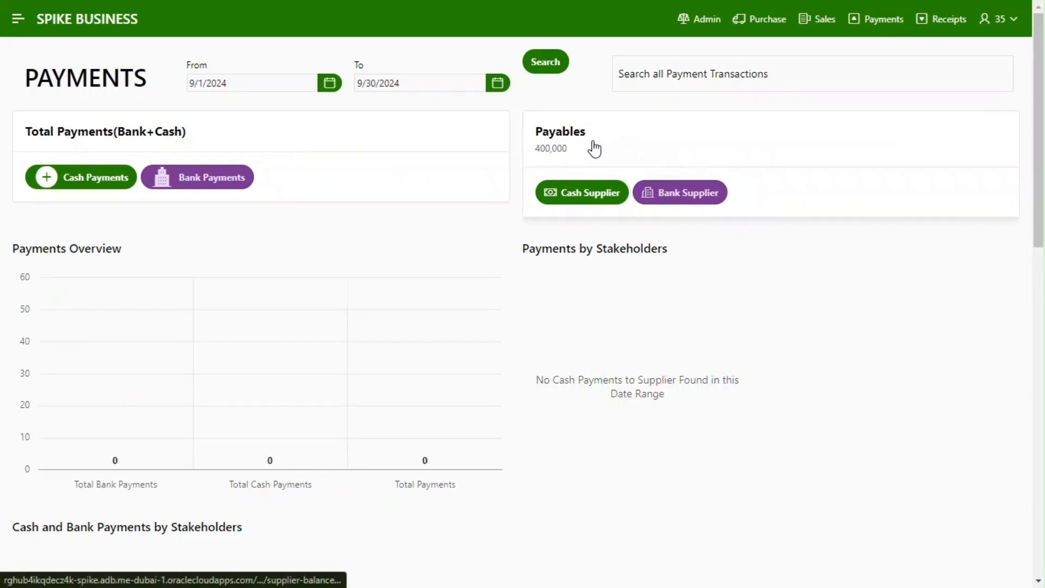
pyautogui.click(602, 201)
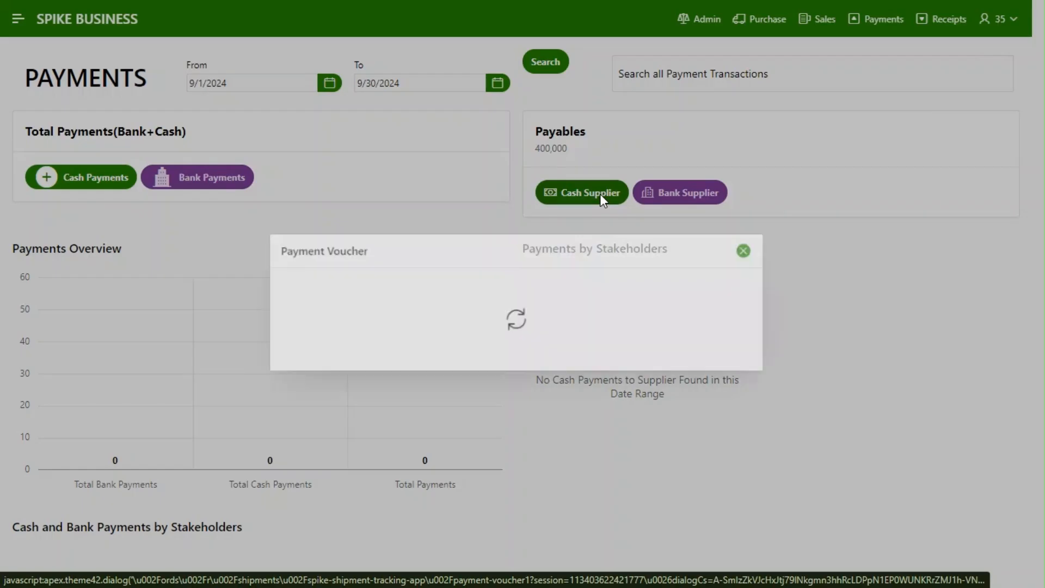
# Set the voucher's transaction date to 9/19/2024 and select Demo Supplier as the supplier
pyautogui.click(416, 224)
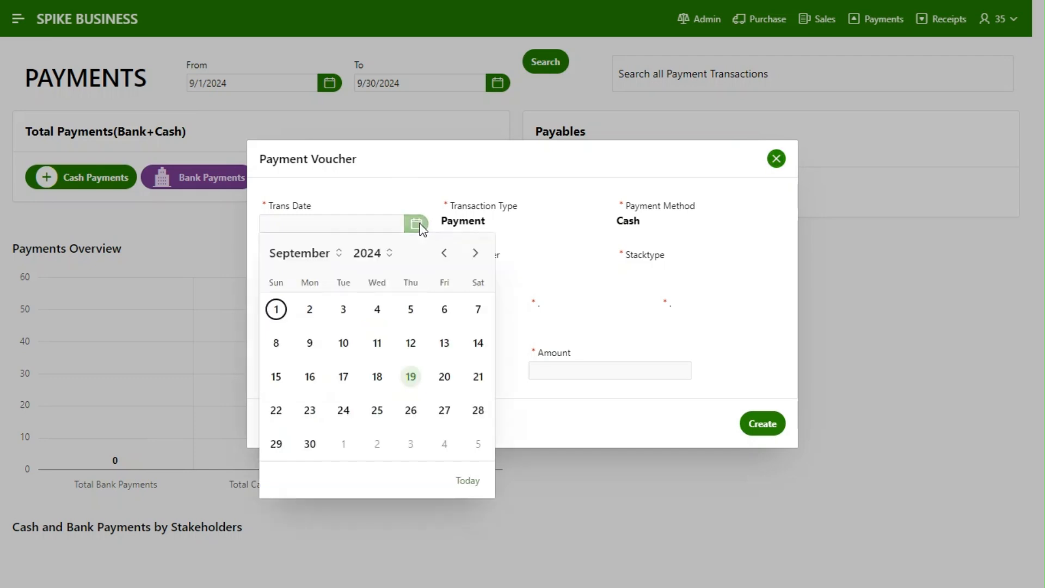
pyautogui.click(420, 382)
pyautogui.click(417, 273)
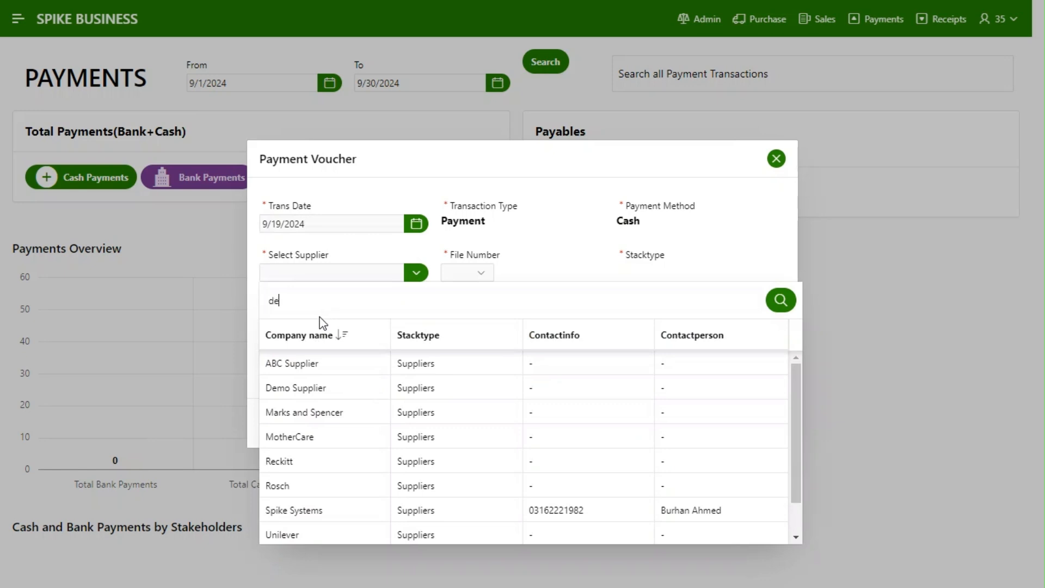
pyautogui.write('demo supplier')
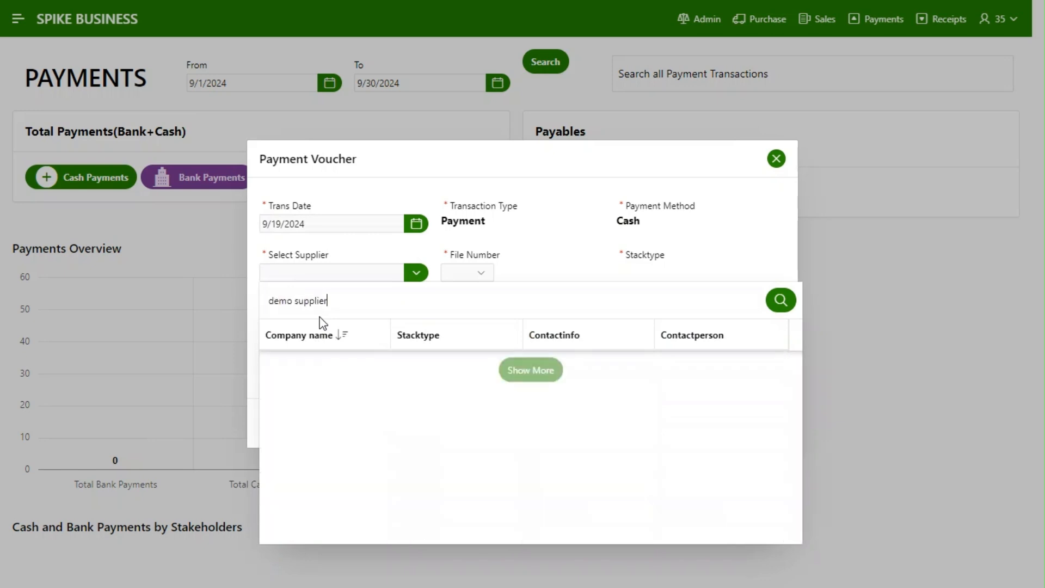
pyautogui.click(340, 363)
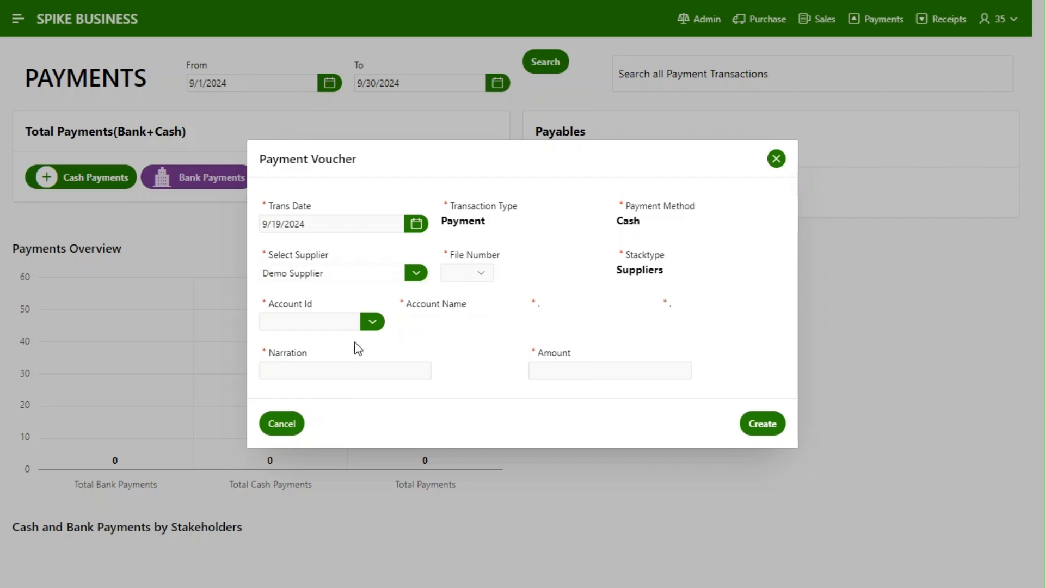
# Set the cash voucher's file number to 1234 and its account to Accounts Application
pyautogui.click(478, 273)
pyautogui.click(466, 328)
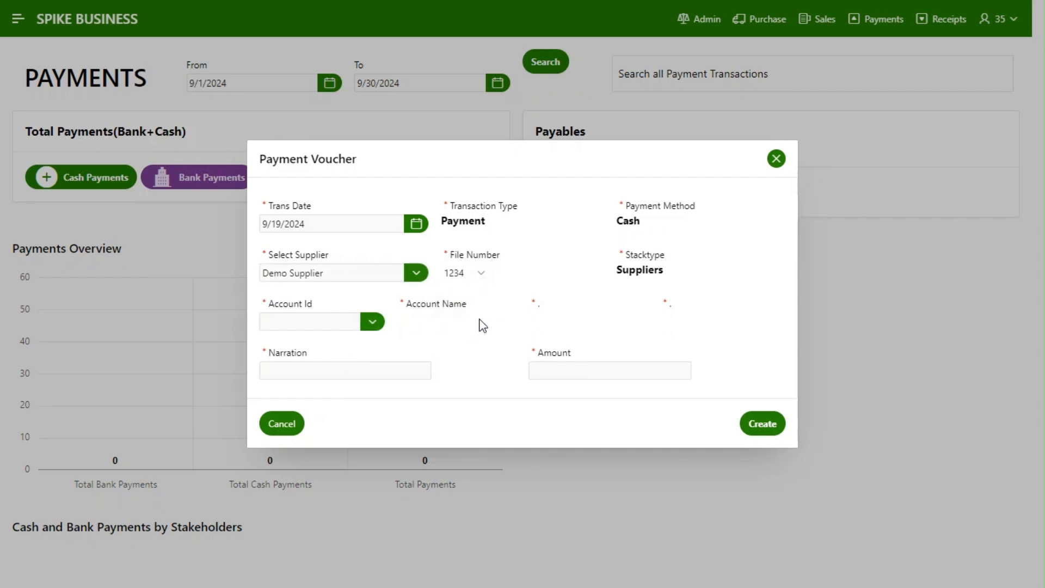
pyautogui.click(373, 322)
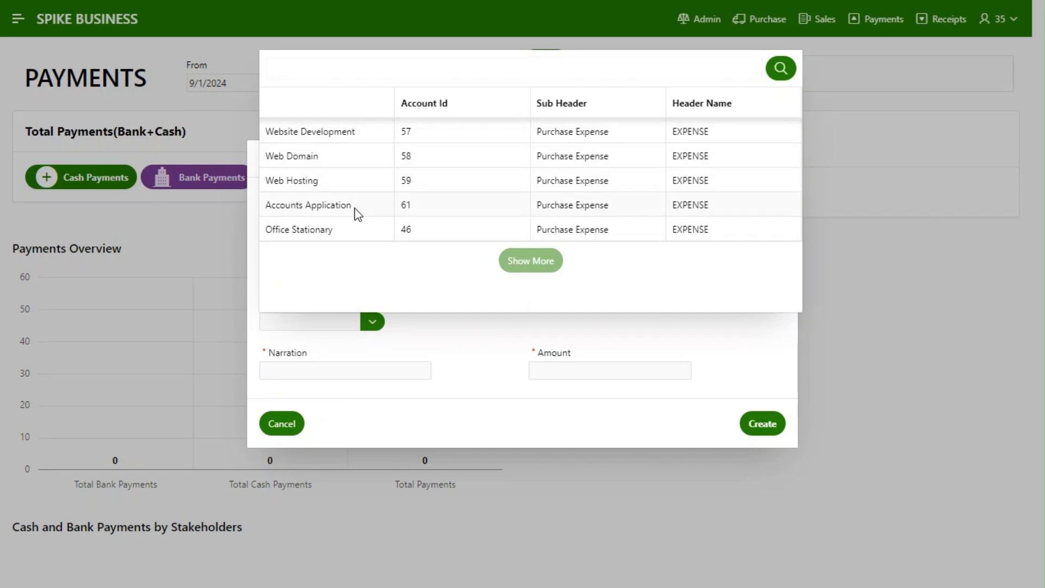
pyautogui.click(357, 213)
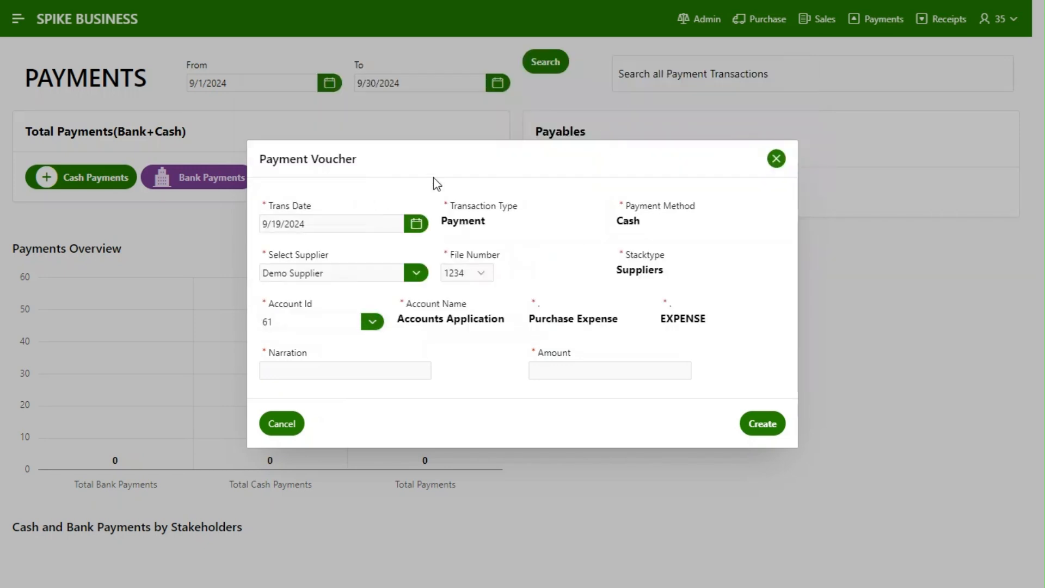
# Enter the narration "Payment of Accounts Application" and the amount 300000, and create the cash payment voucher
pyautogui.click(369, 365)
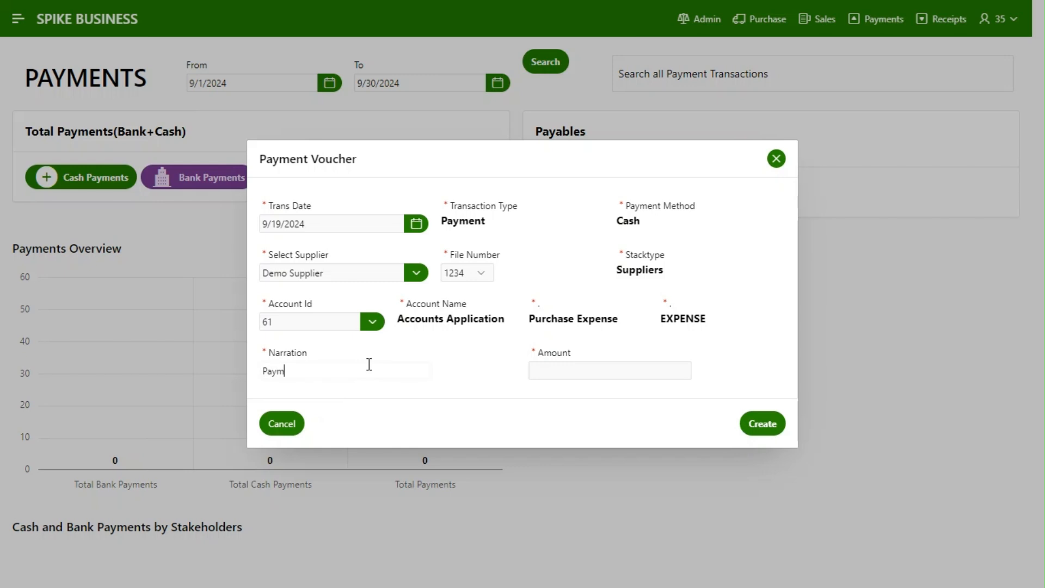
pyautogui.write('Payment of Accounts Application')
pyautogui.moveTo(508, 161); pyautogui.dragTo(535, 232)
pyautogui.click(640, 441)
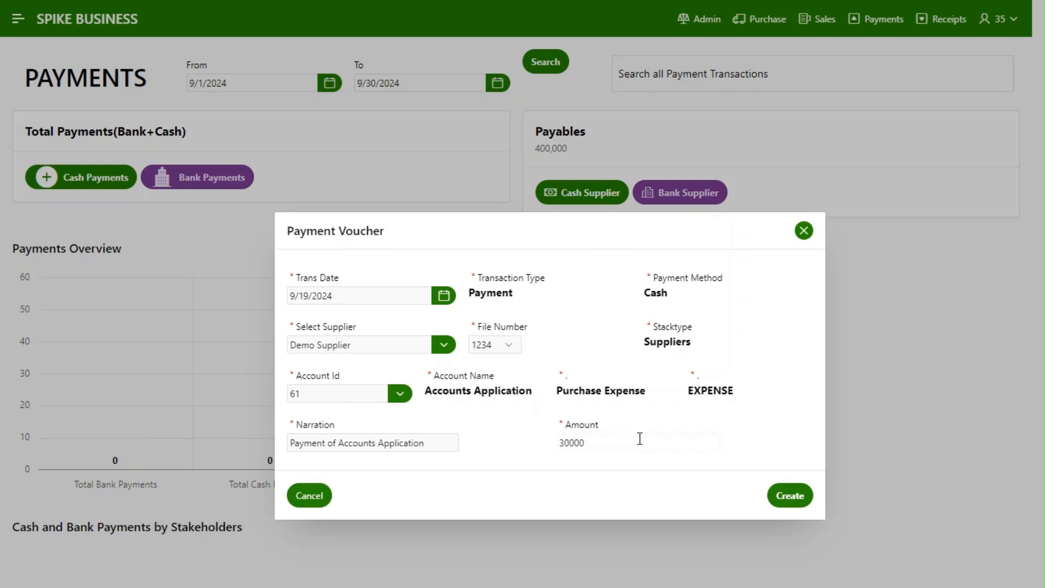
pyautogui.click(798, 496)
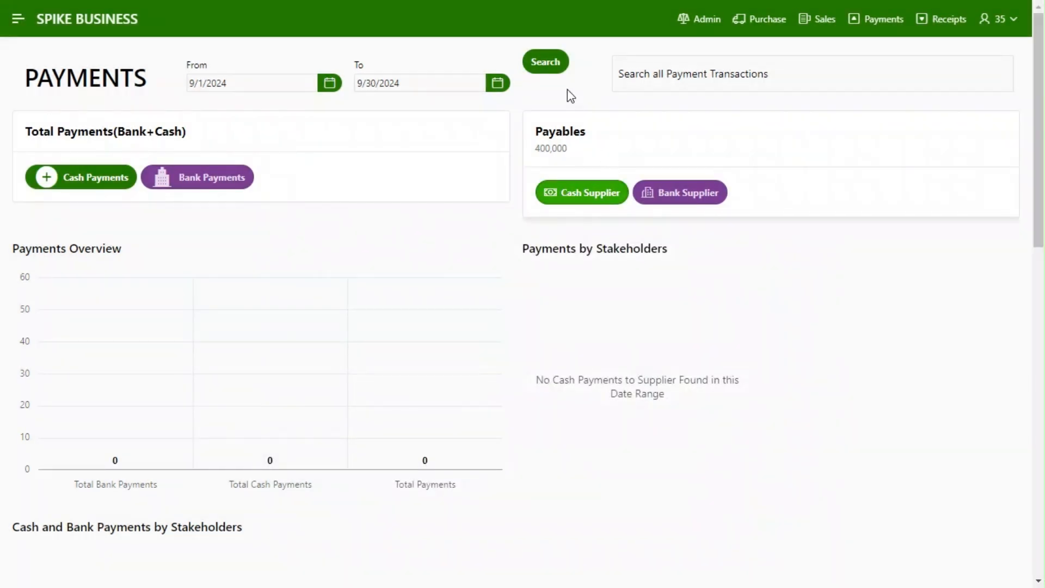
# Refresh the payments overview for 9/1/2024 to 9/30/2024 and check the supplier balance report behind the payables figure
pyautogui.click(555, 76)
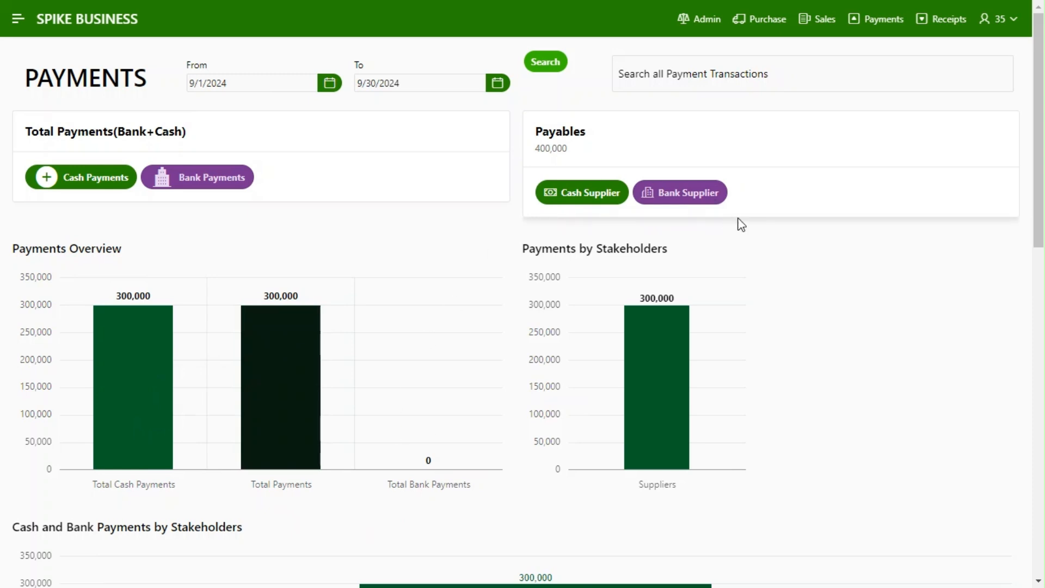
pyautogui.moveTo(1041, 220); pyautogui.dragTo(1031, 194)
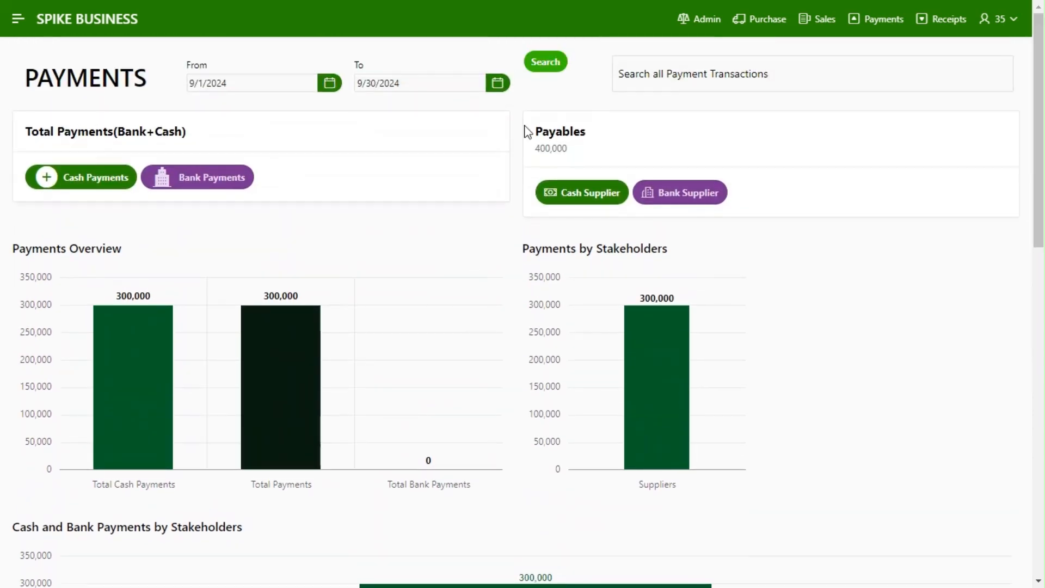
pyautogui.click(551, 144)
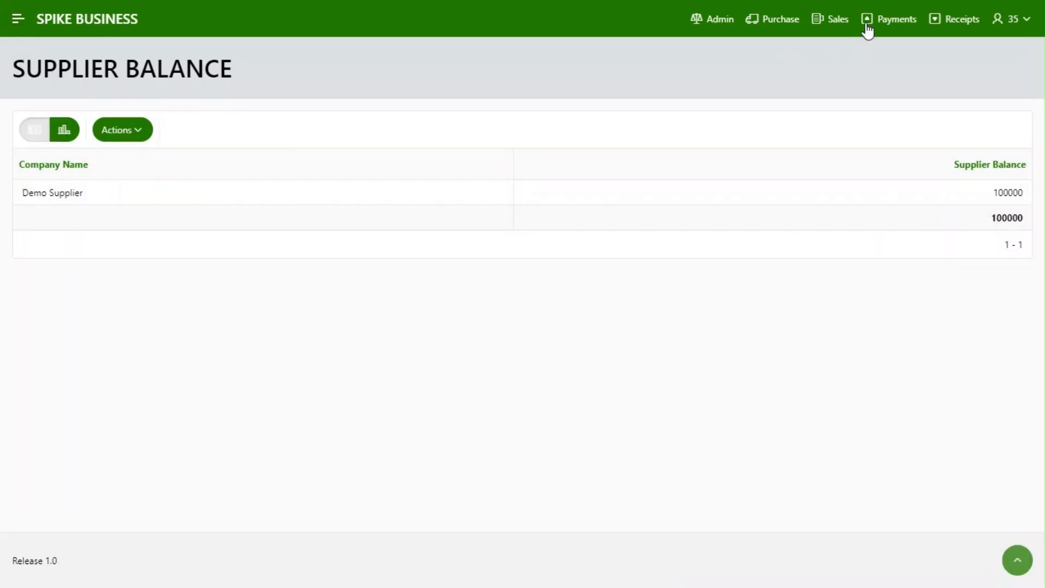
# Open a new bank payment to a supplier from the Payments page and set its transaction date to 9/20/2024
pyautogui.click(897, 27)
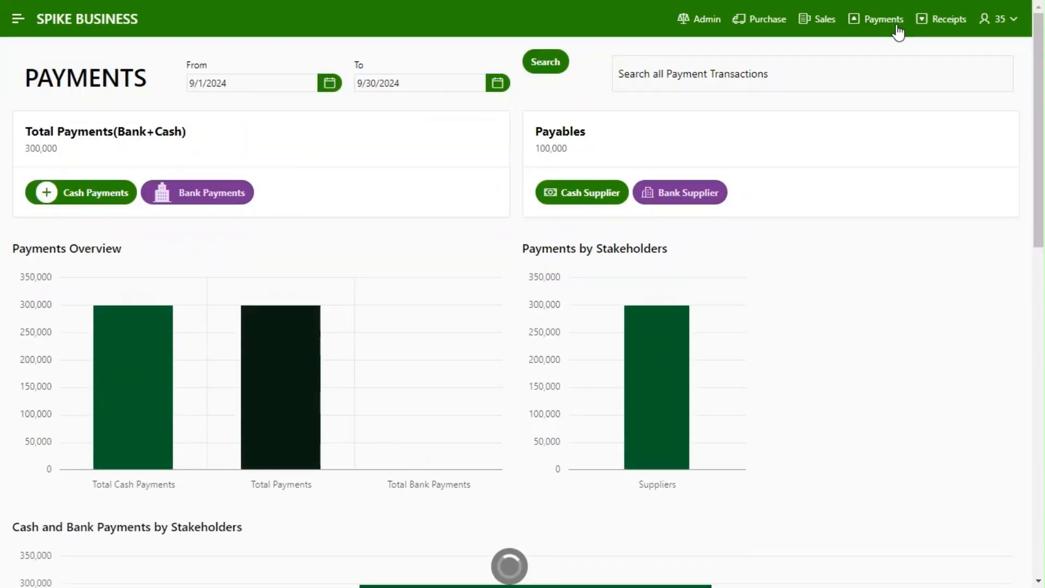
pyautogui.click(701, 196)
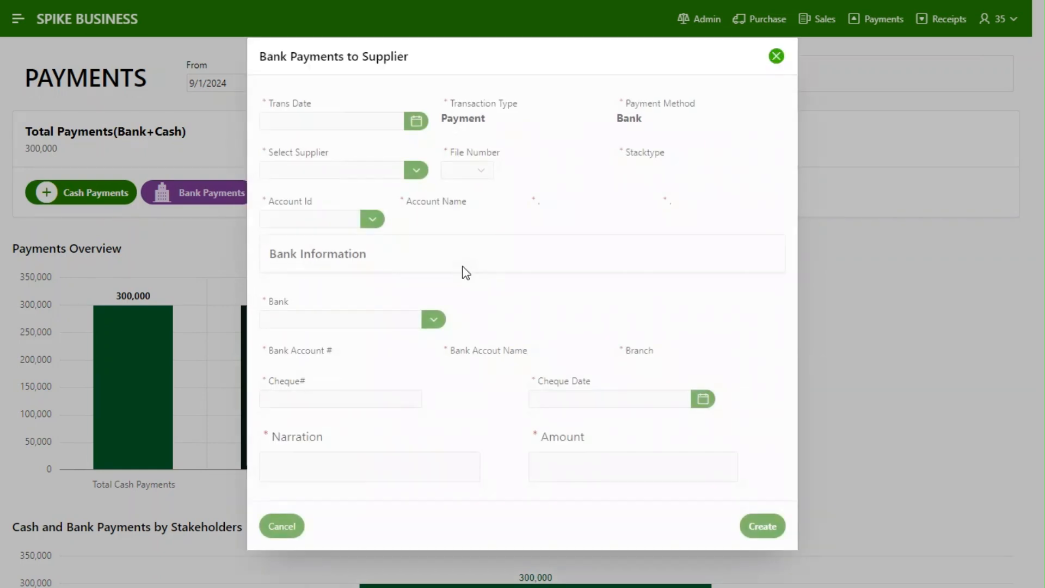
pyautogui.click(417, 121)
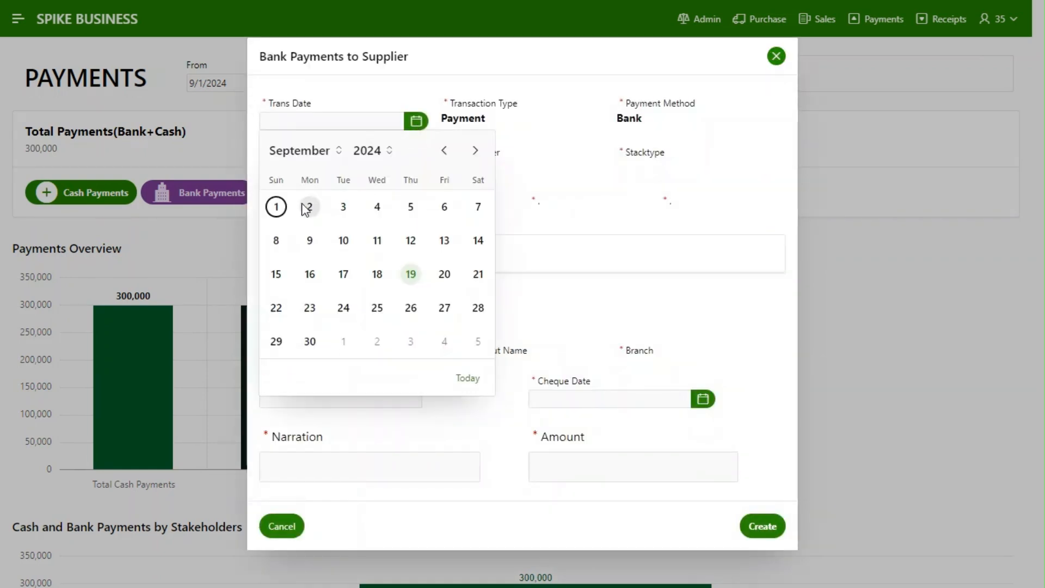
pyautogui.click(438, 274)
# Select Demo Supplier as the supplier and 500 as the file number for the bank payment
pyautogui.click(416, 170)
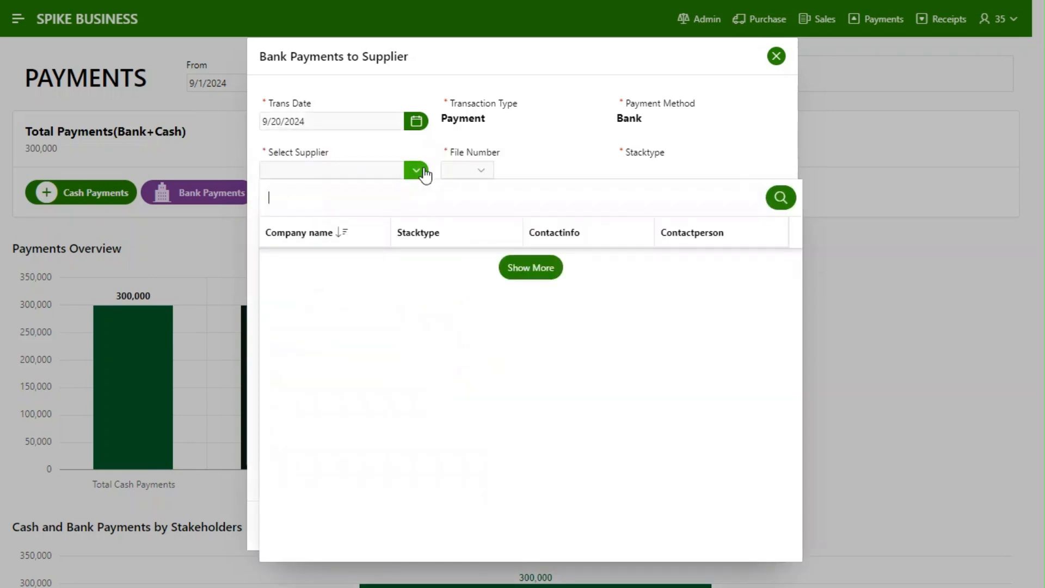
pyautogui.click(327, 287)
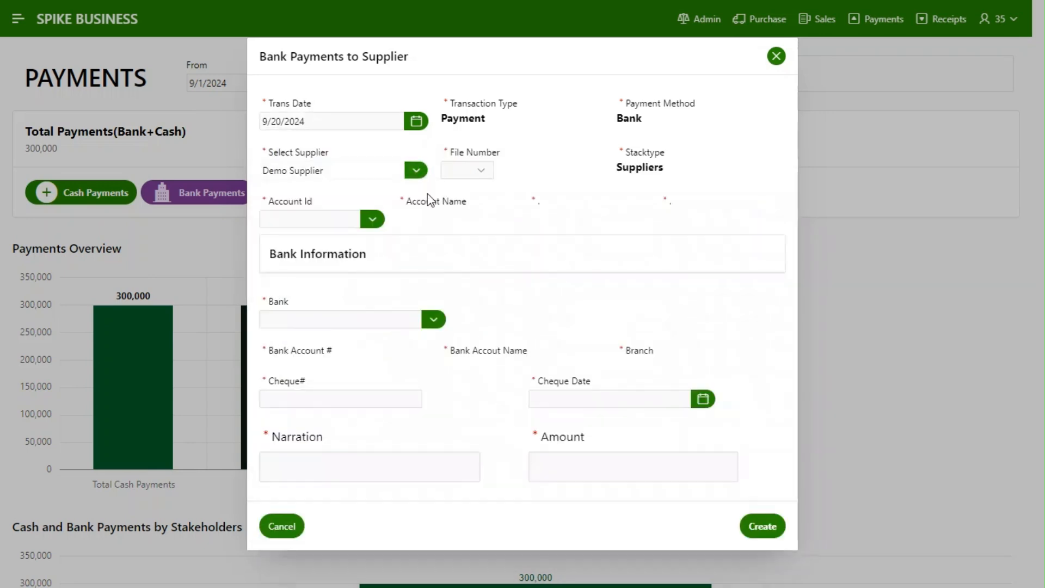
pyautogui.click(473, 172)
pyautogui.click(481, 214)
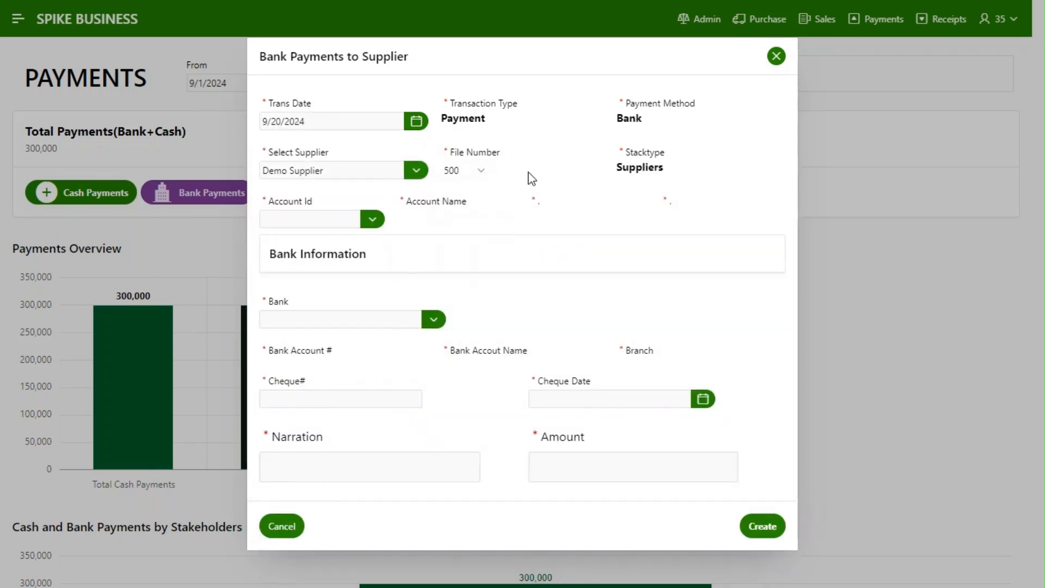
# Assign the bank payment to the Accounts Application account and select ABC Bank as the bank
pyautogui.click(373, 219)
pyautogui.click(325, 362)
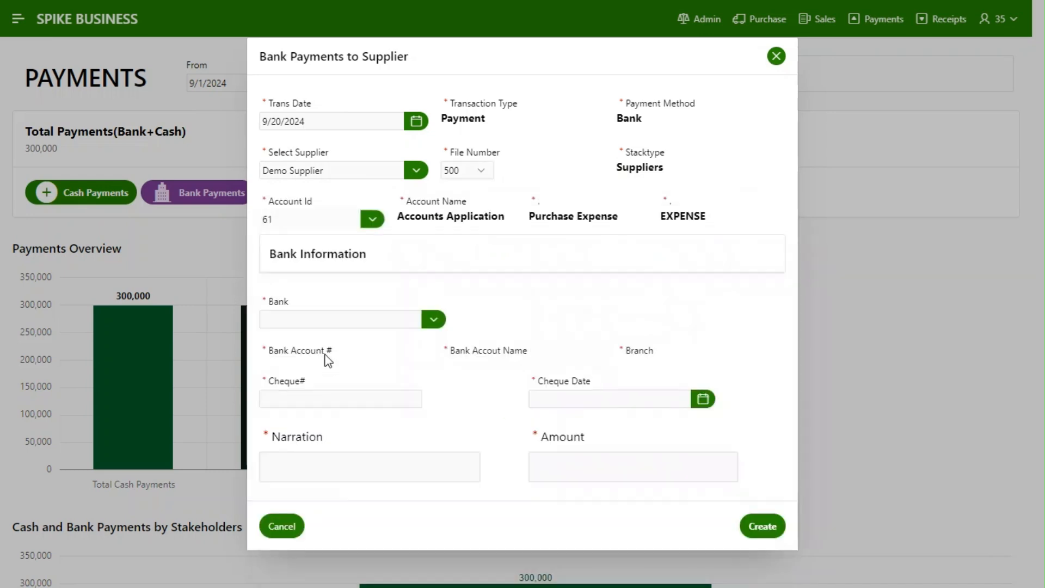
pyautogui.click(430, 318)
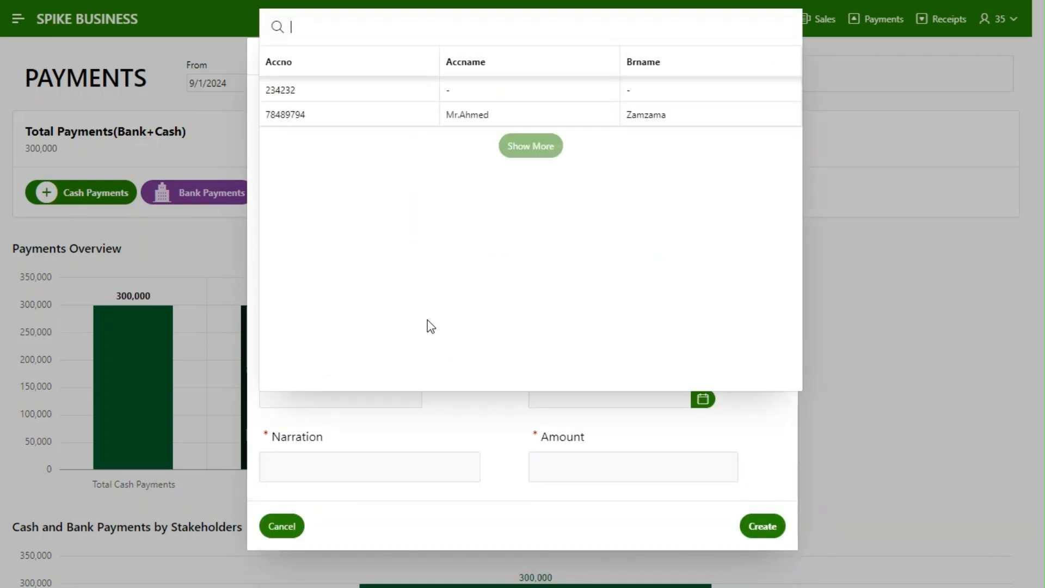
pyautogui.click(337, 94)
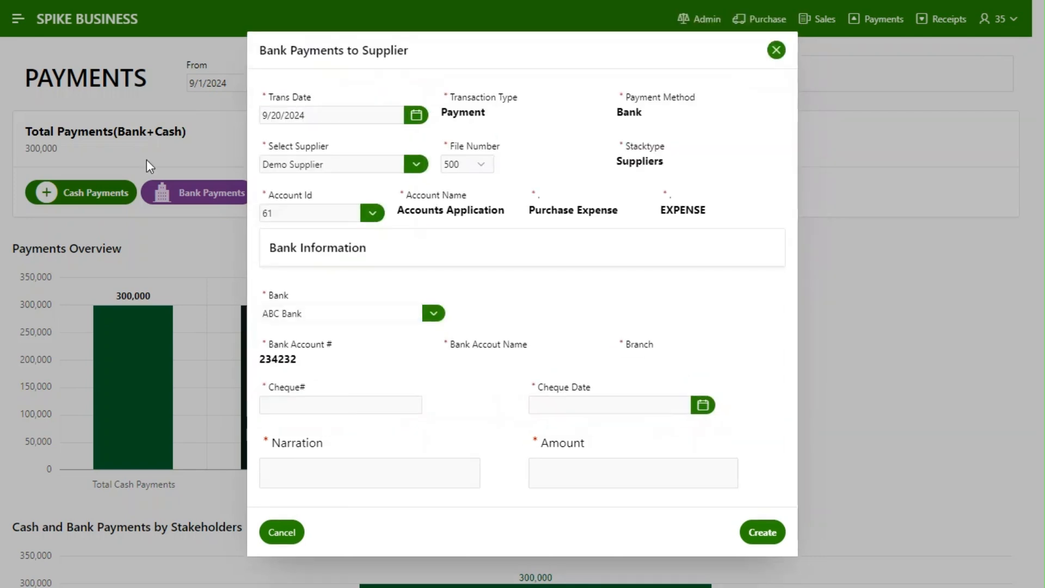
# Switch the payment's bank to Meezan Bank and back to ABC Bank
pyautogui.click(433, 313)
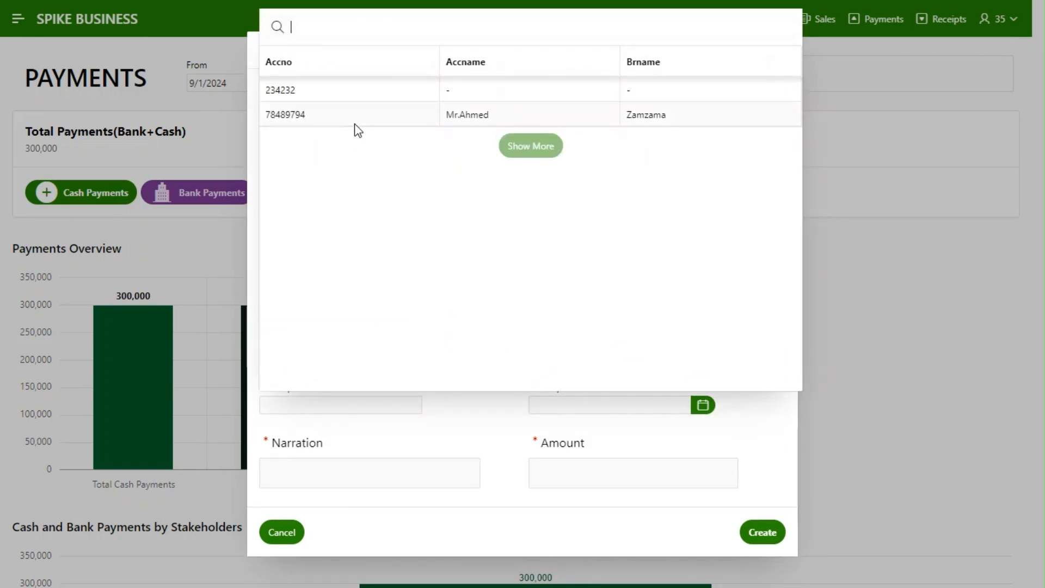
pyautogui.click(357, 113)
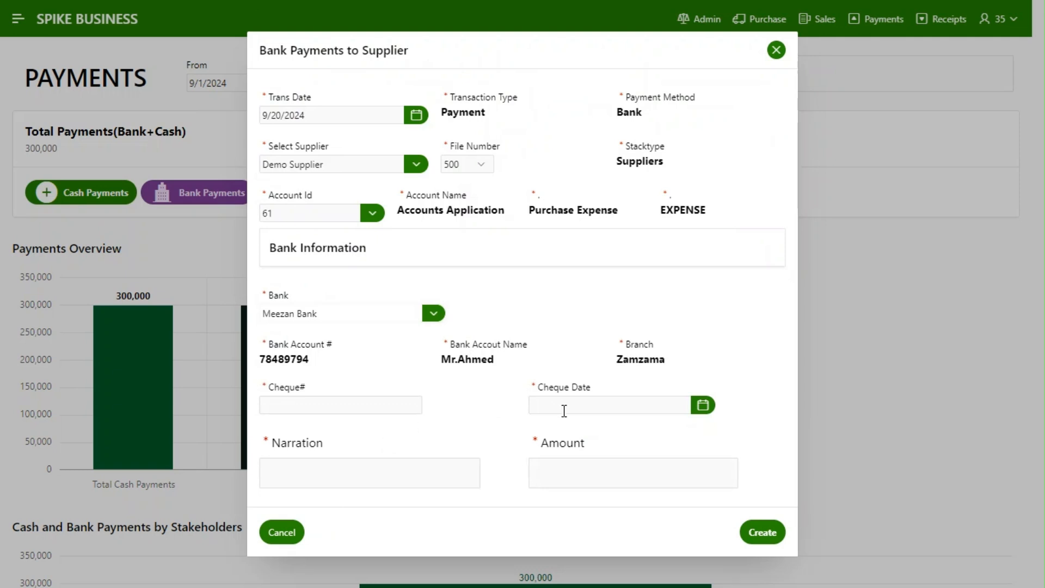
pyautogui.click(434, 314)
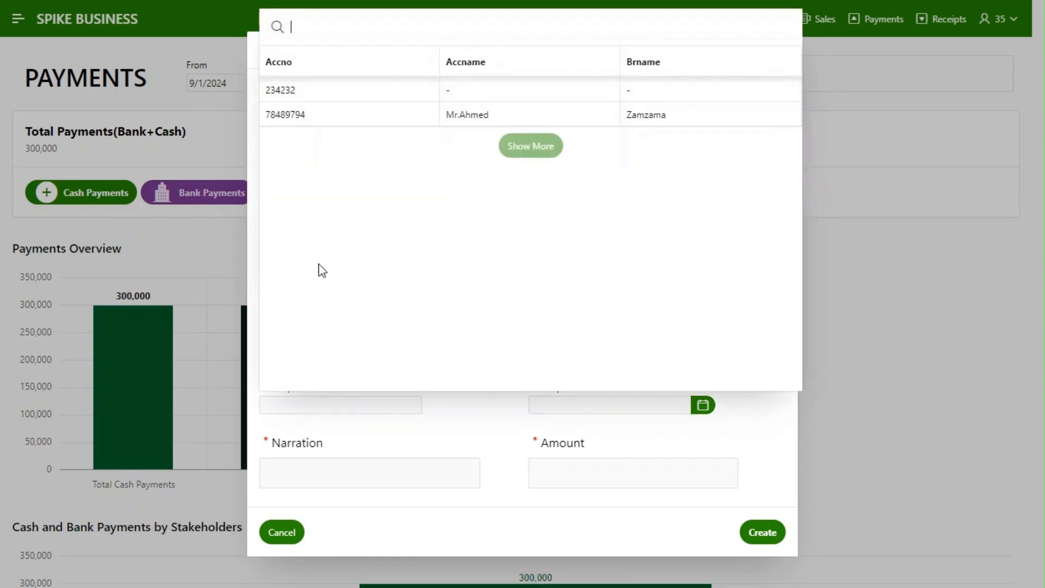
pyautogui.click(383, 98)
# Enter the cheque number and set the cheque date to 9/20/2024
pyautogui.click(340, 403)
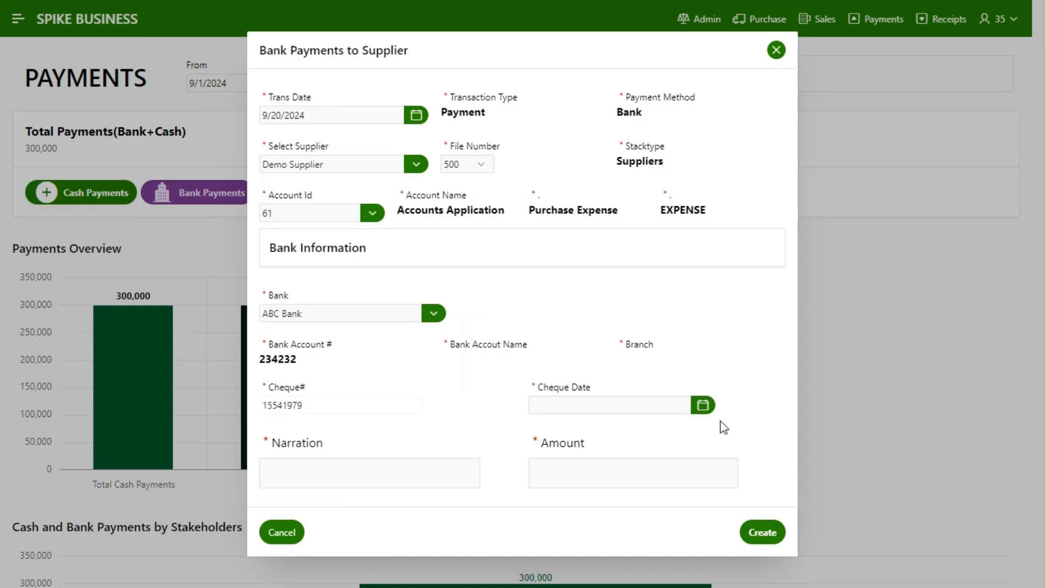
pyautogui.click(705, 408)
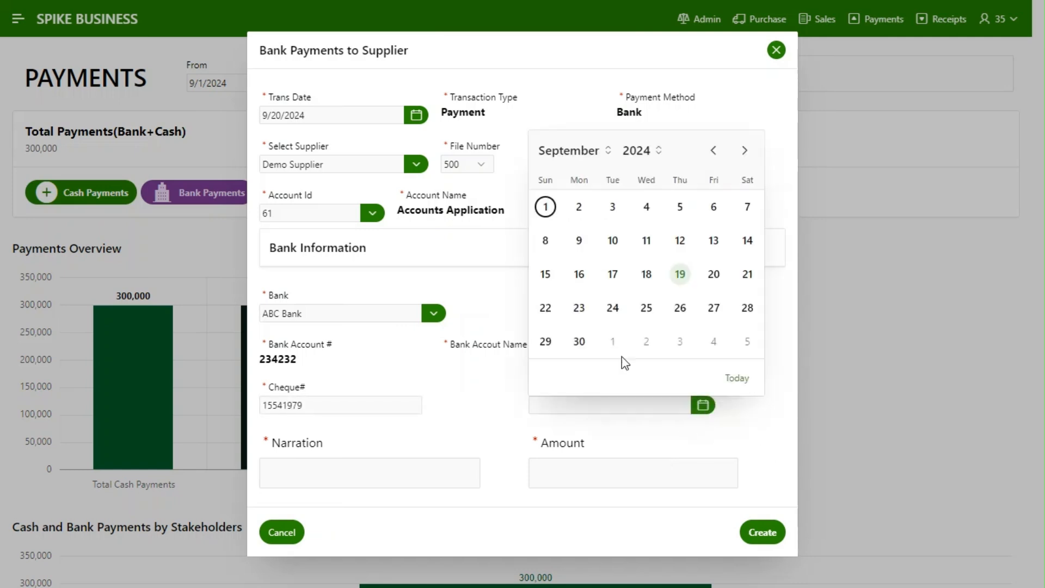
pyautogui.click(719, 289)
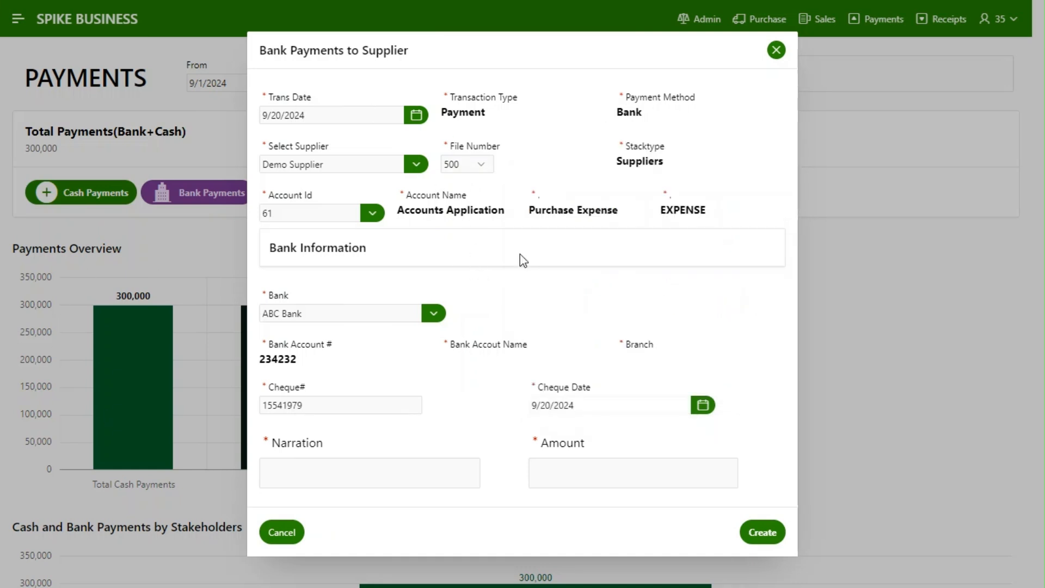
# Enter the narration "Cheque Payment to Demo Supplier" and the amount 50000, and create the bank payment
pyautogui.click(367, 476)
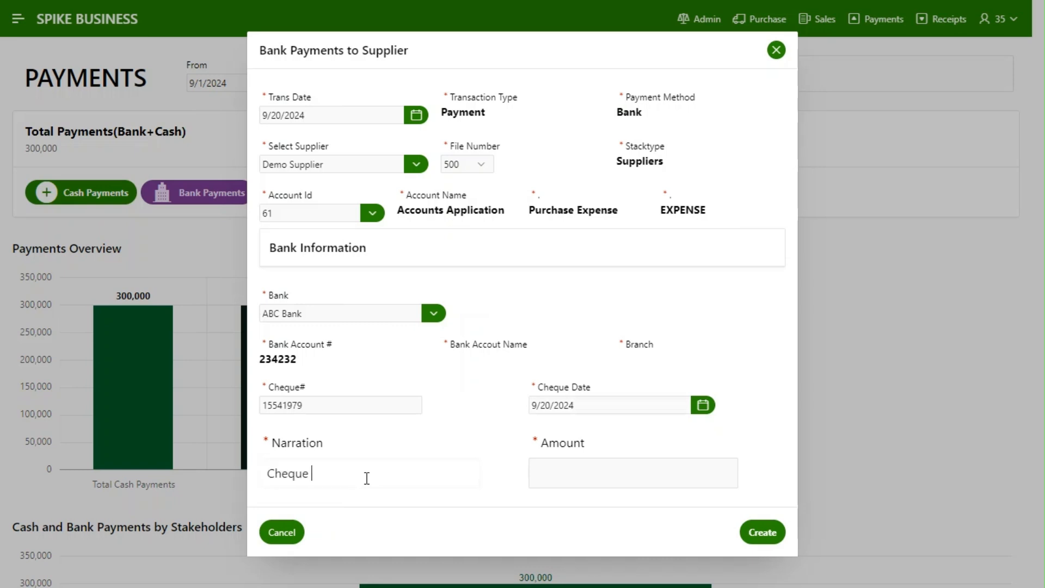
pyautogui.write('Cheque Payment to Demo Supplier')
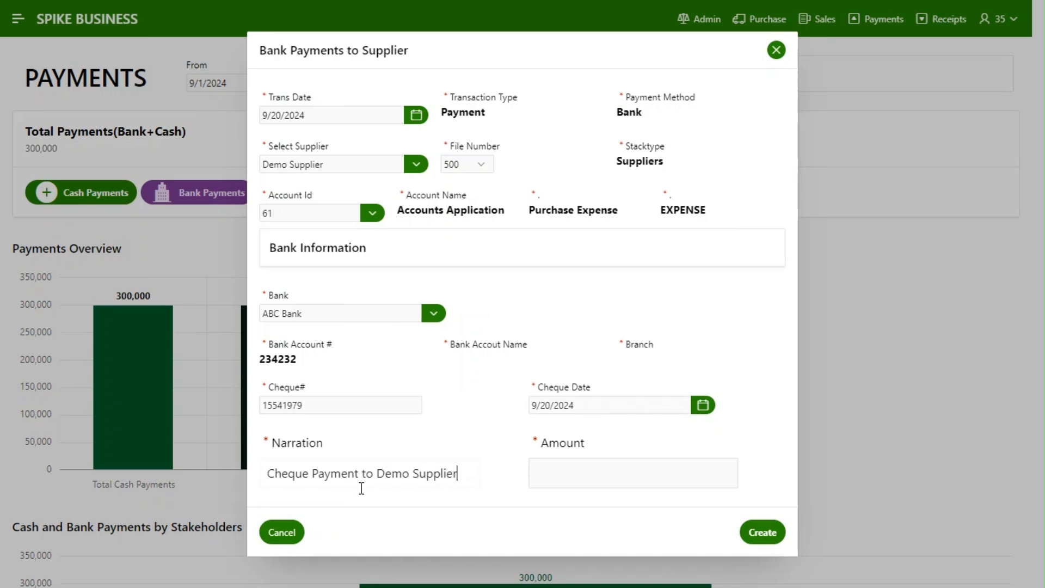
pyautogui.press('Tab')
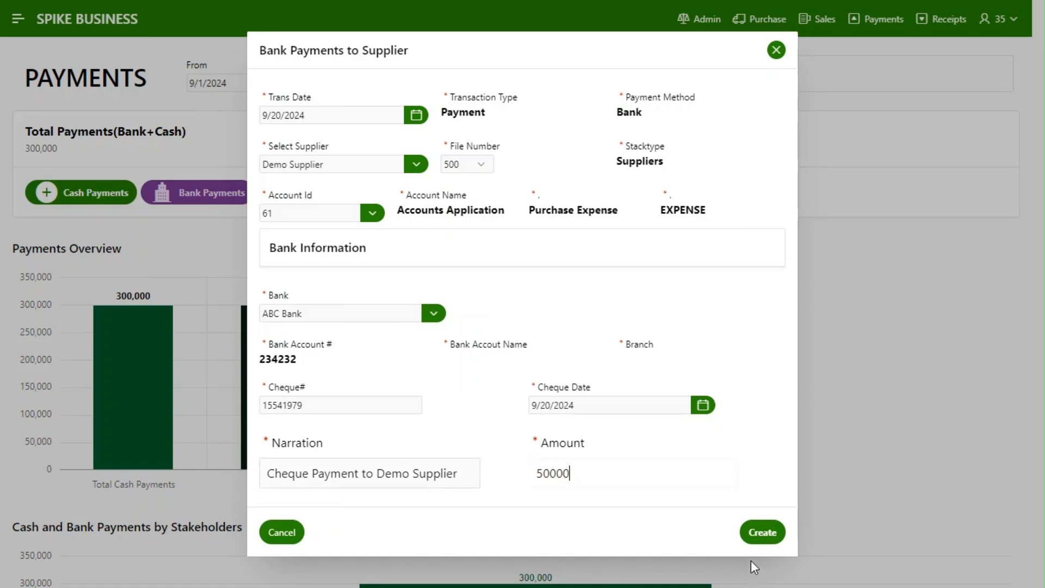
pyautogui.write('50000')
pyautogui.click(756, 538)
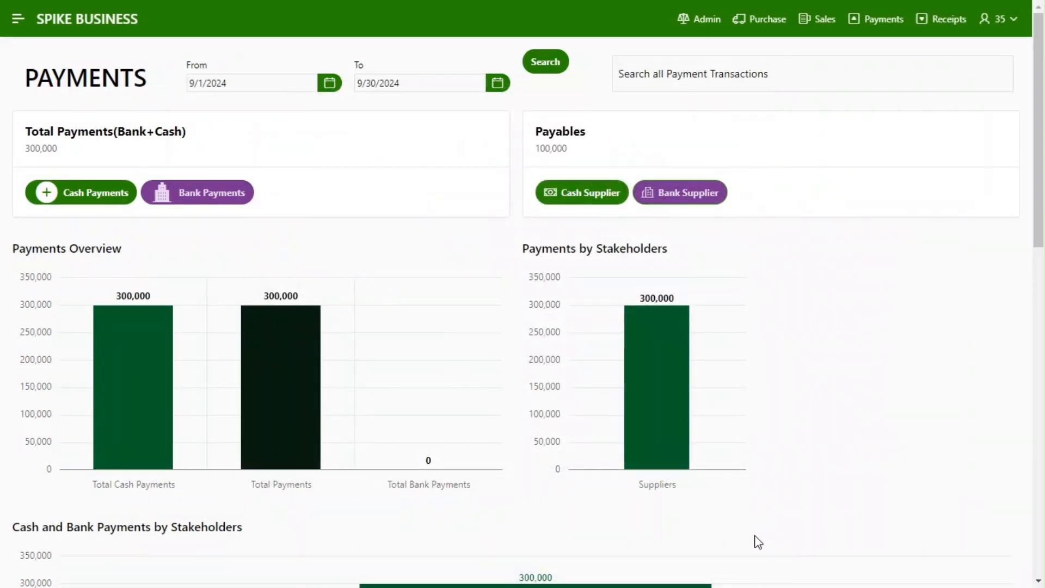
# Refresh the payments dashboard for 9/1/2024 to 9/30/2024 and check the supplier balance behind Payables
pyautogui.click(545, 61)
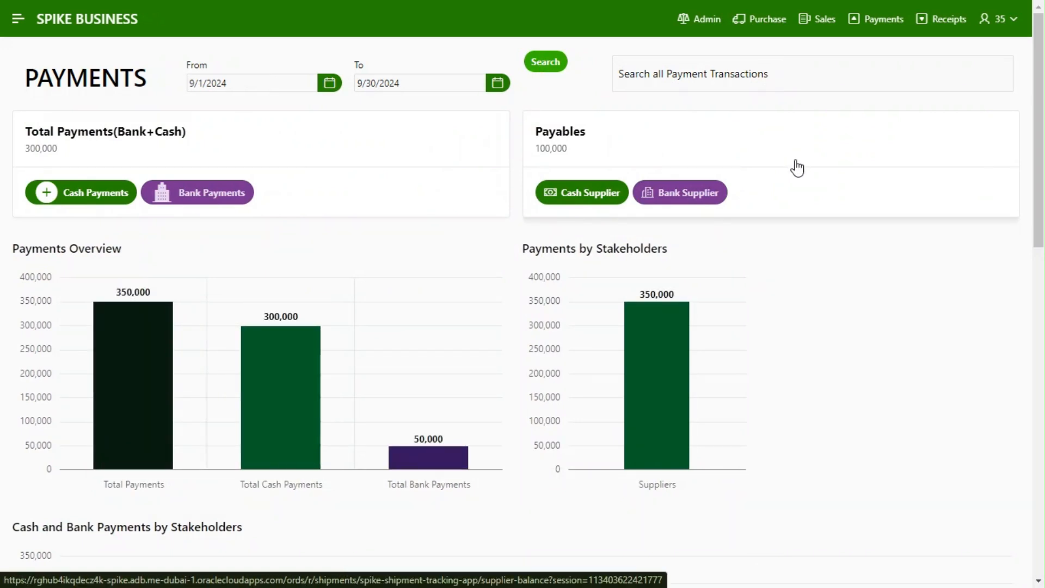
pyautogui.moveTo(1039, 174)
pyautogui.mouseDown()
pyautogui.moveTo(1043, 474)
pyautogui.moveTo(1040, 172)
pyautogui.mouseUp()
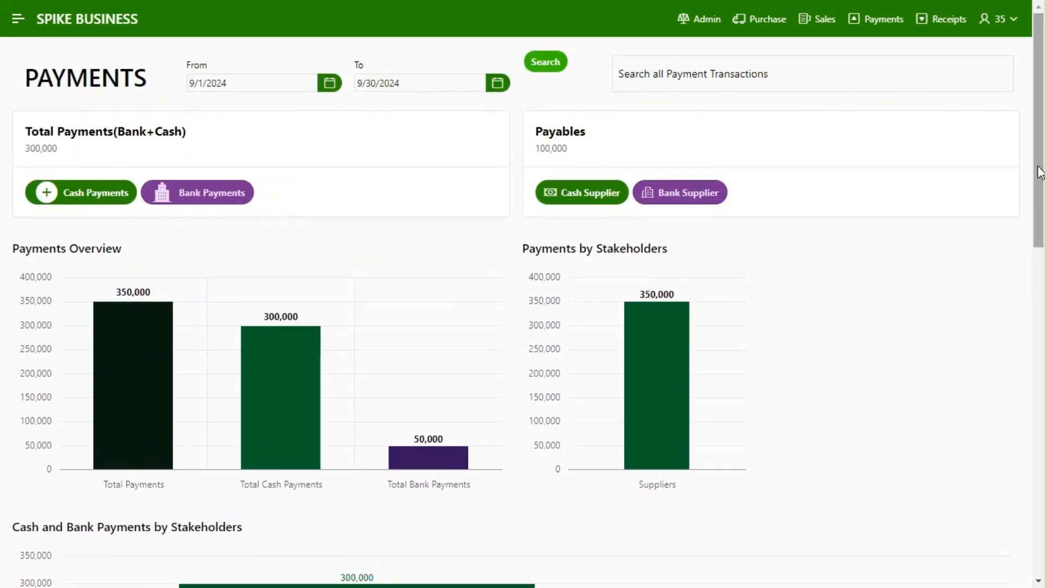
pyautogui.click(710, 195)
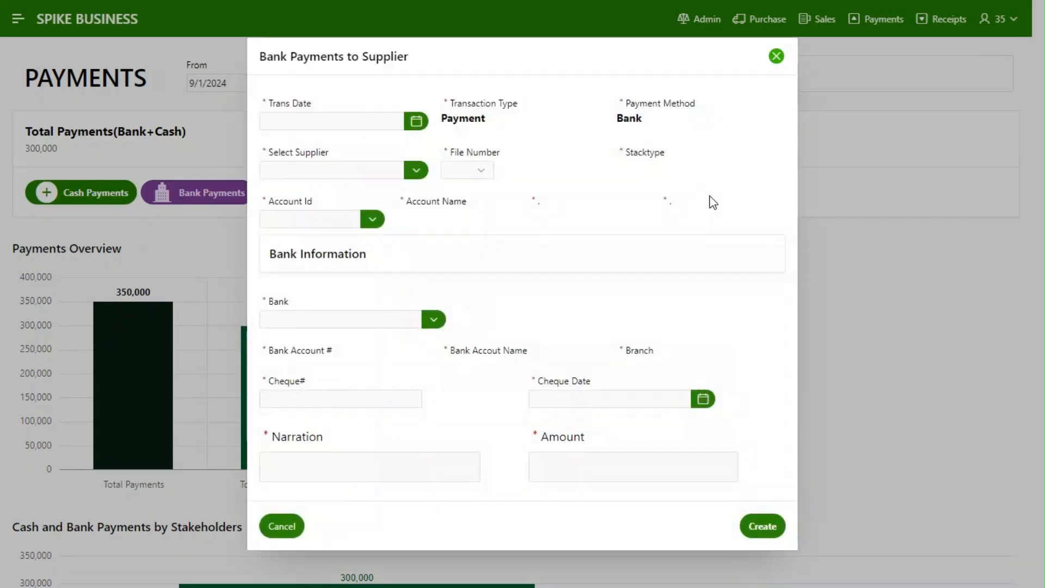
pyautogui.click(777, 58)
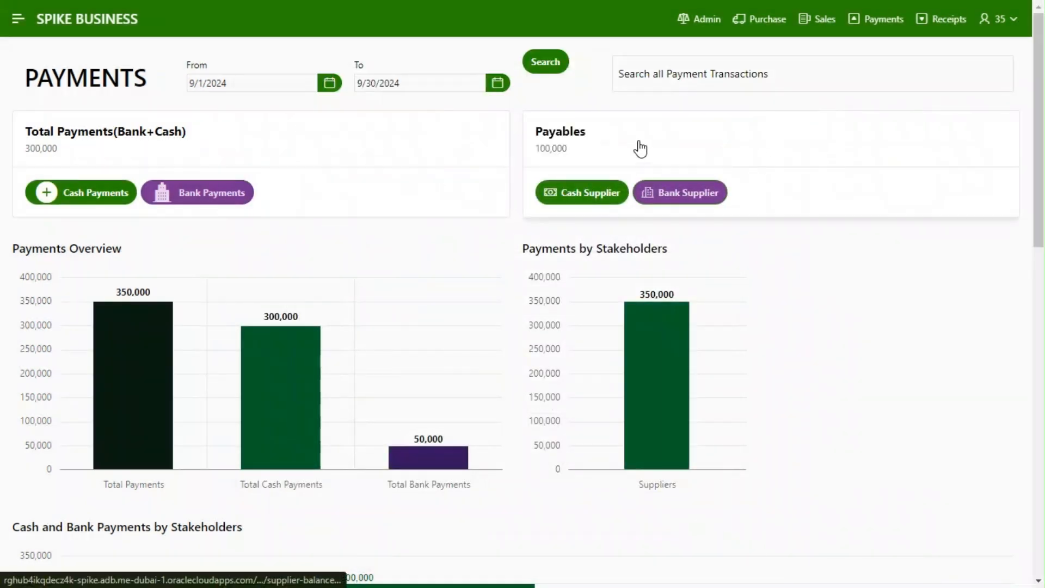
pyautogui.click(640, 146)
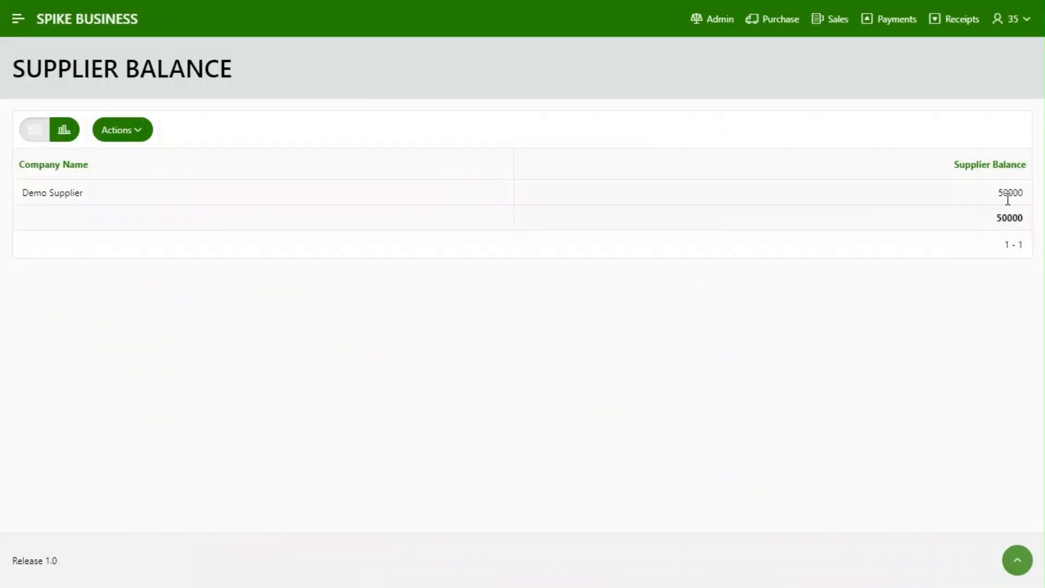
pyautogui.click(894, 25)
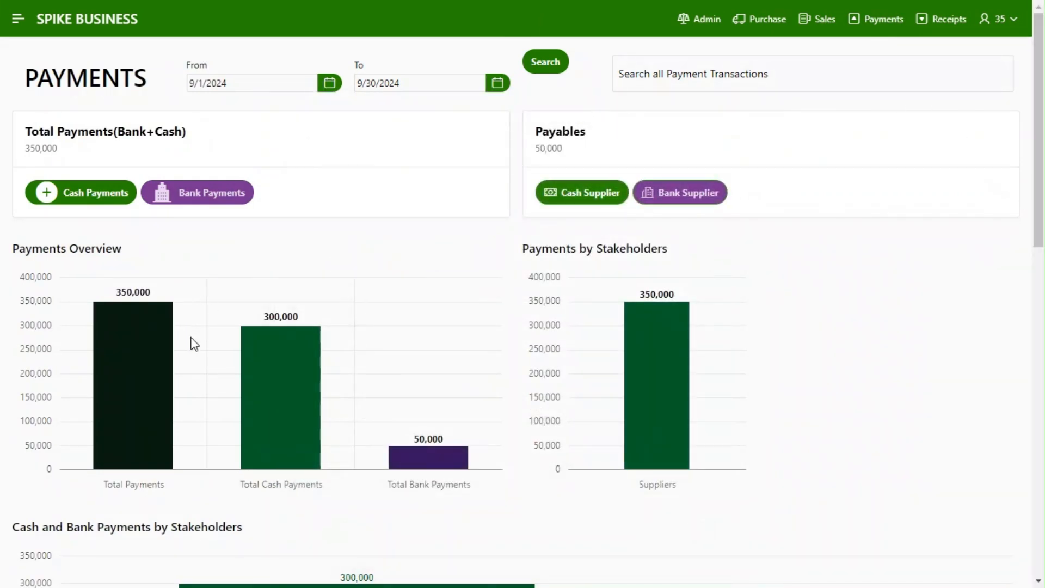
# Review the transactions behind the Total Payments bar of the Payments Overview chart and return to the payments dashboard
pyautogui.moveTo(122, 366)
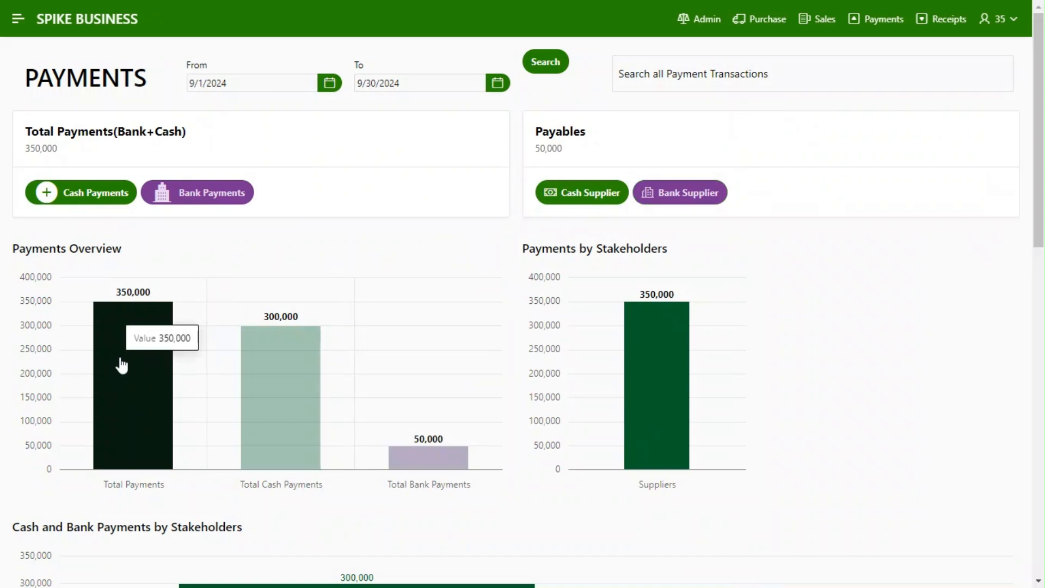
pyautogui.click(122, 365)
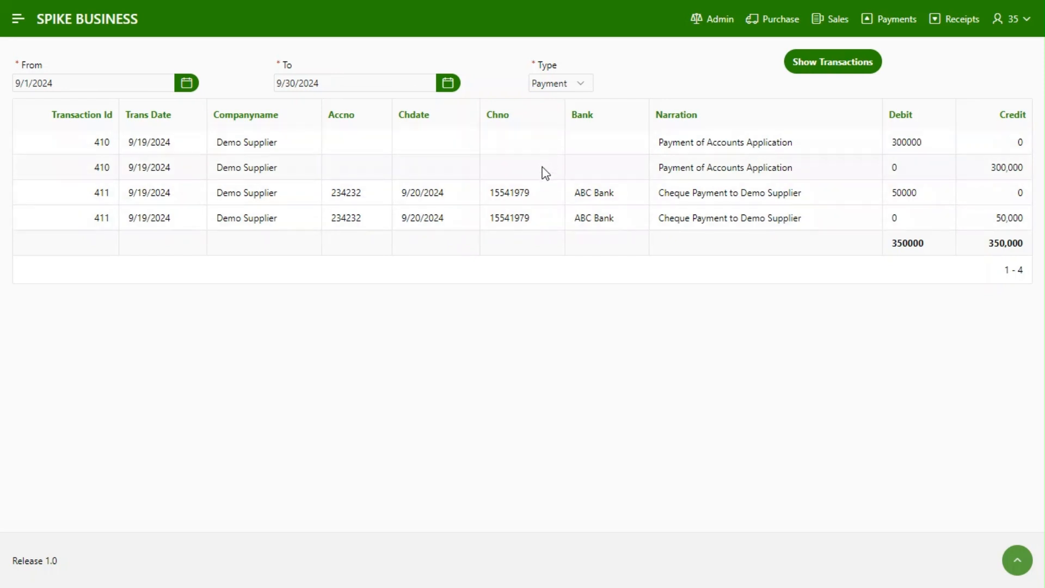
pyautogui.click(908, 19)
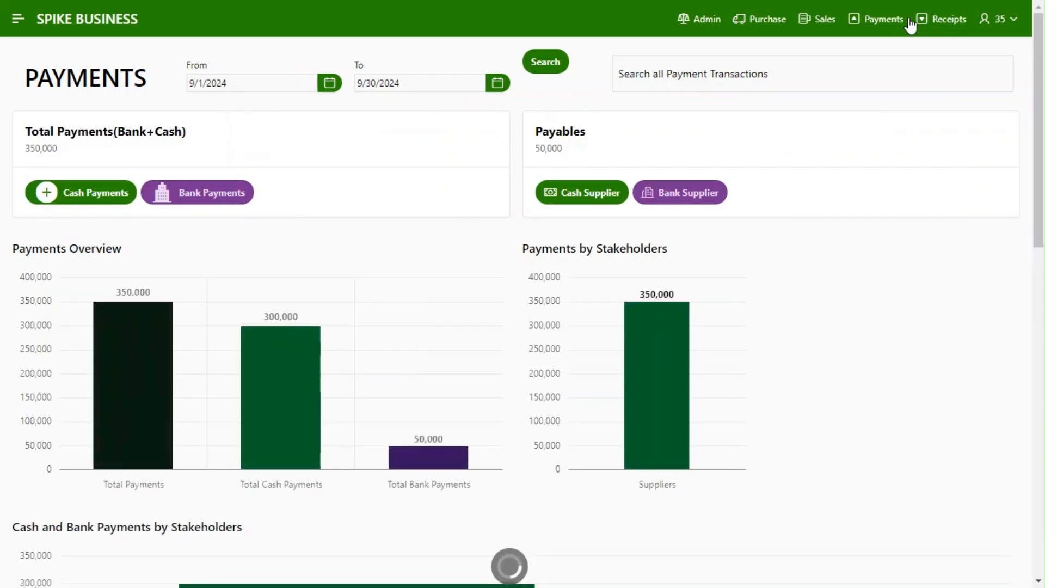
# Review the cash book and the bank statement behind the Total Cash Payments and Total Bank Payments bars
pyautogui.click(257, 423)
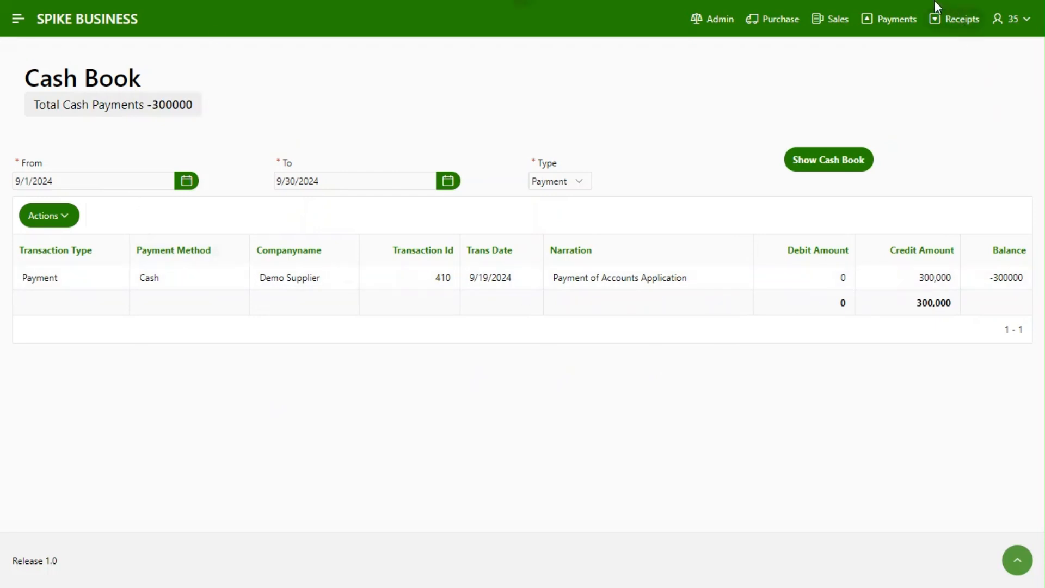
pyautogui.click(899, 21)
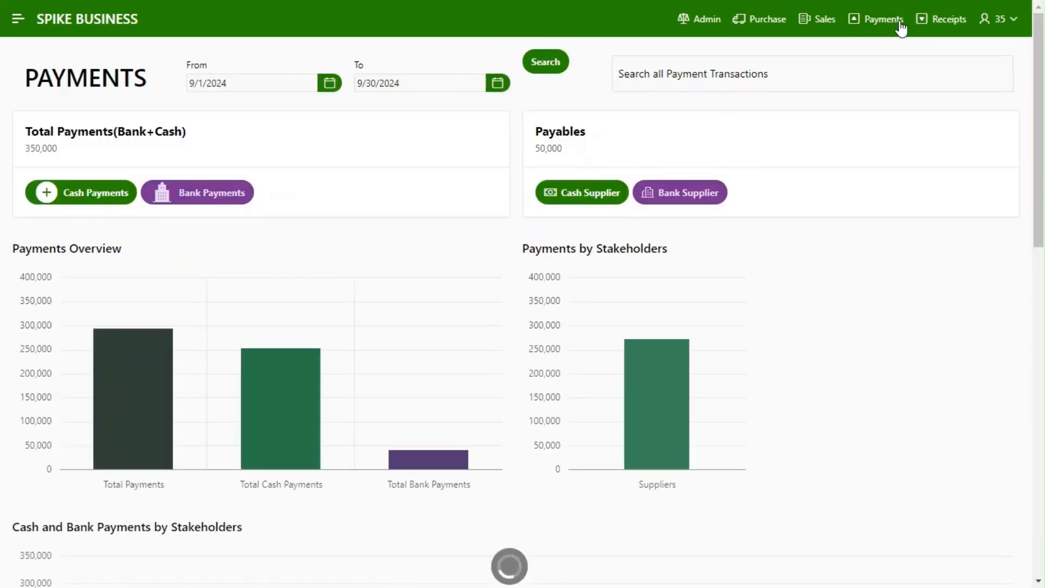
pyautogui.click(442, 466)
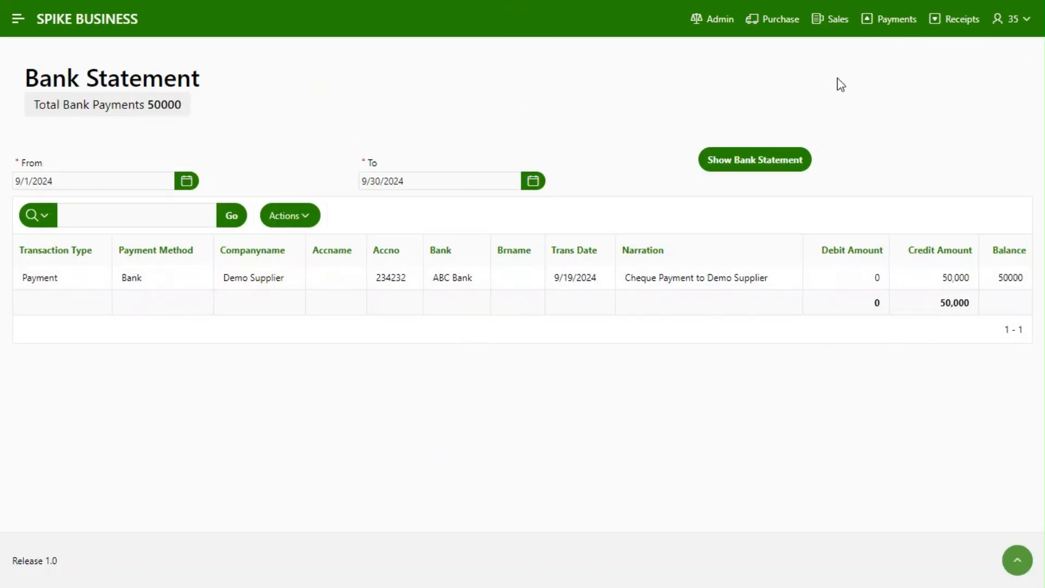
pyautogui.click(884, 21)
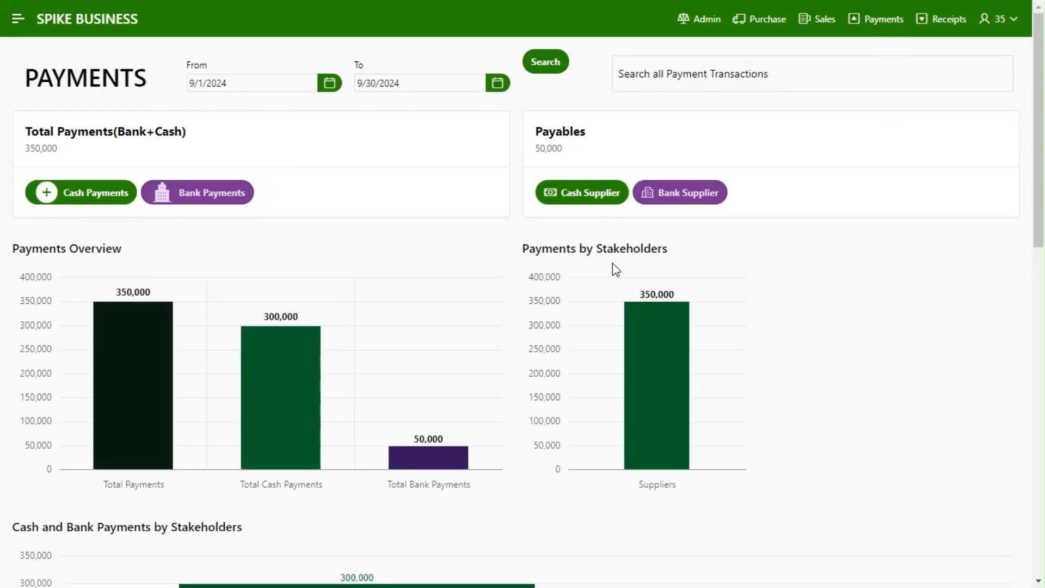
# Review the details behind the Suppliers bar in Payments by Stakeholders and behind the suppliers' cash payments bar
pyautogui.click(652, 434)
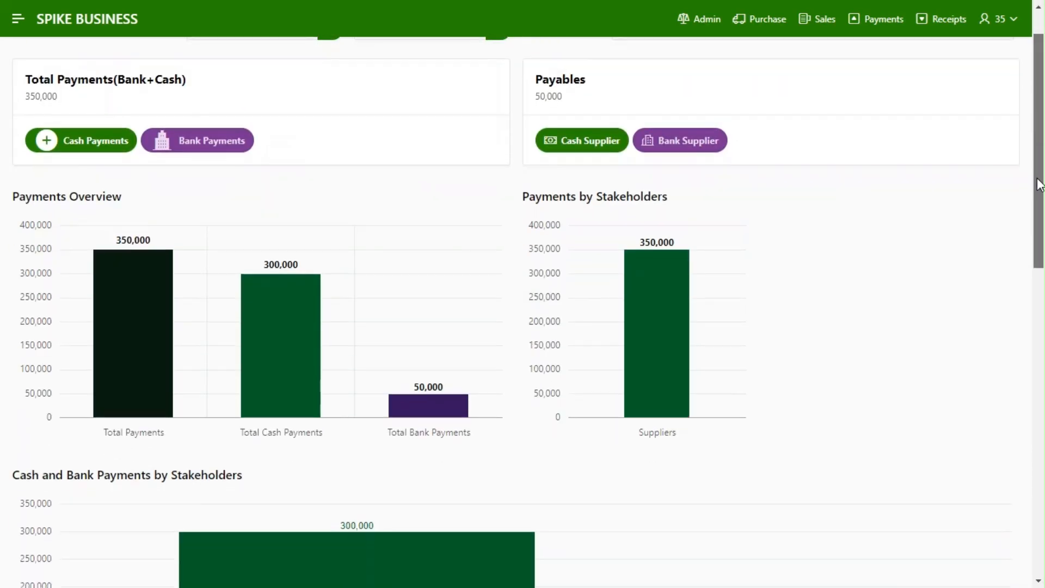
pyautogui.moveTo(1039, 185); pyautogui.dragTo(1041, 276)
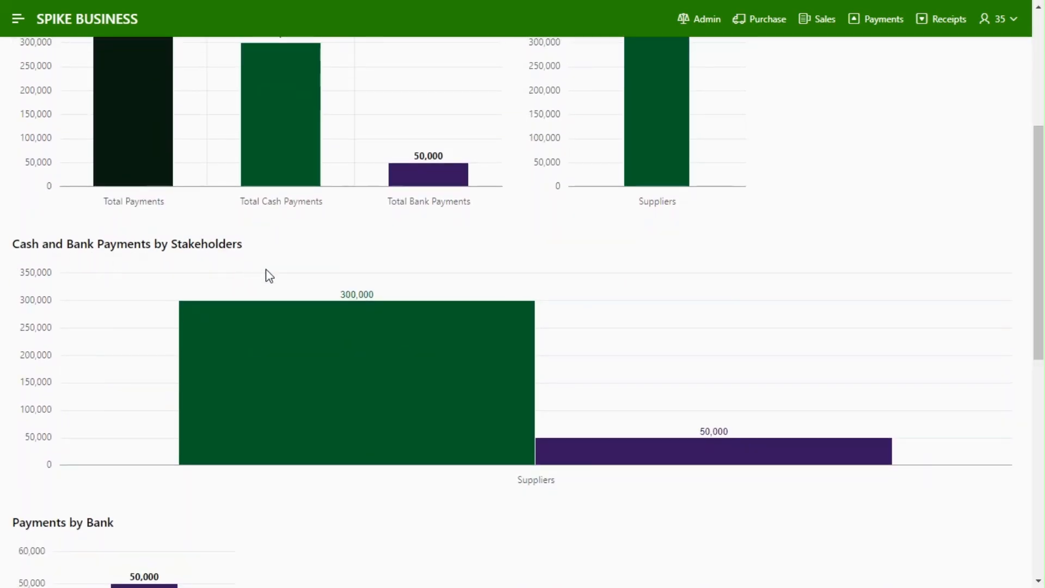
pyautogui.moveTo(423, 387)
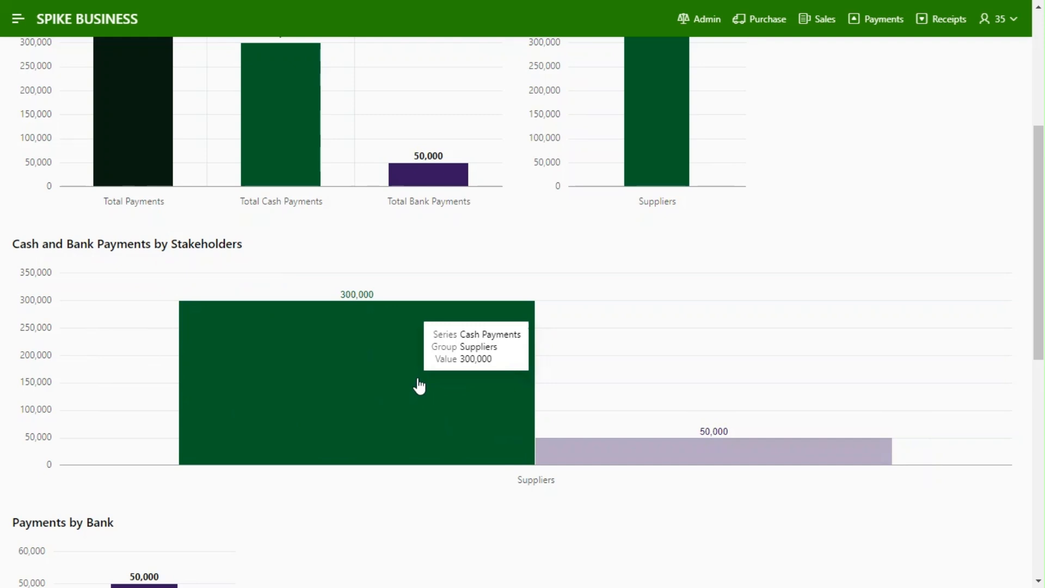
pyautogui.click(419, 386)
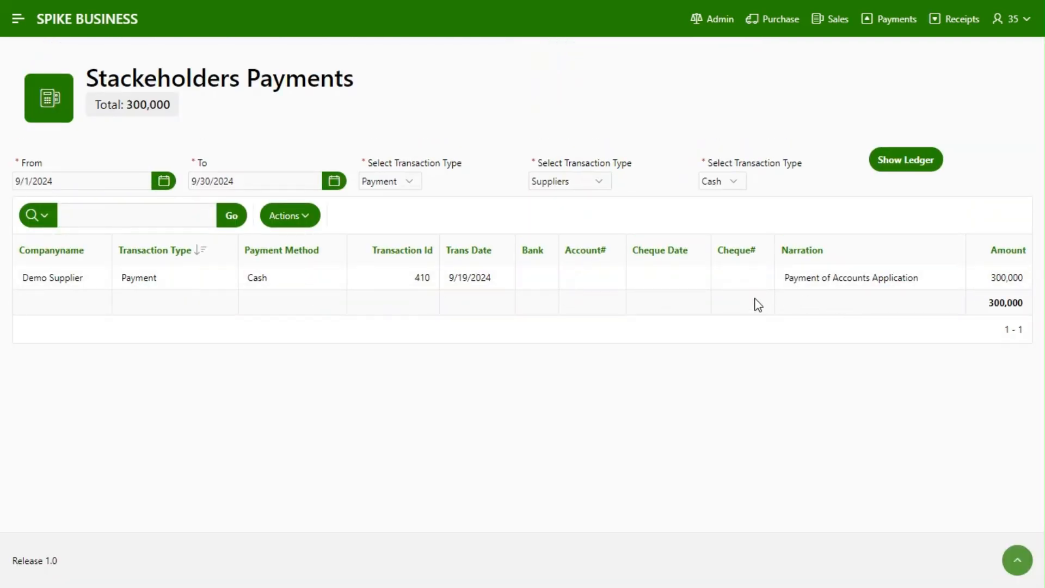
pyautogui.click(890, 21)
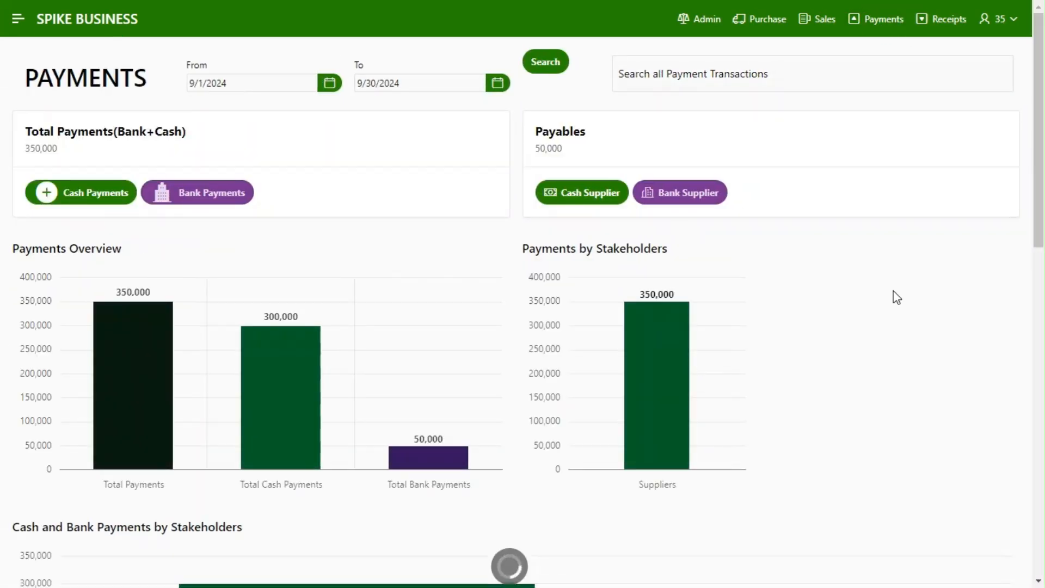
# Review the suppliers' bank payments from the Cash and Bank Payments by Stakeholders chart and return to the dashboard
pyautogui.moveTo(1039, 237); pyautogui.dragTo(1043, 343)
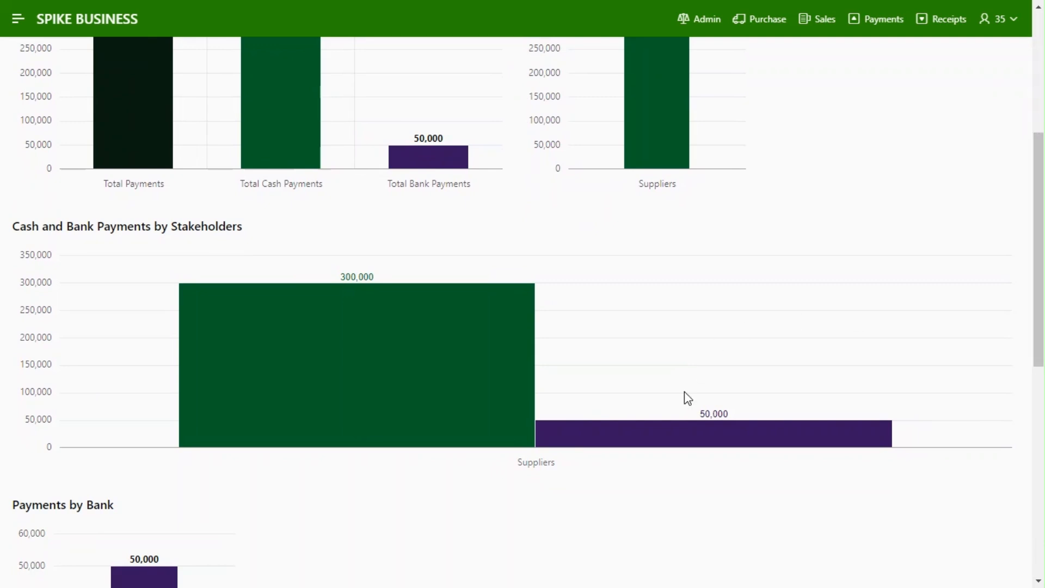
pyautogui.click(711, 437)
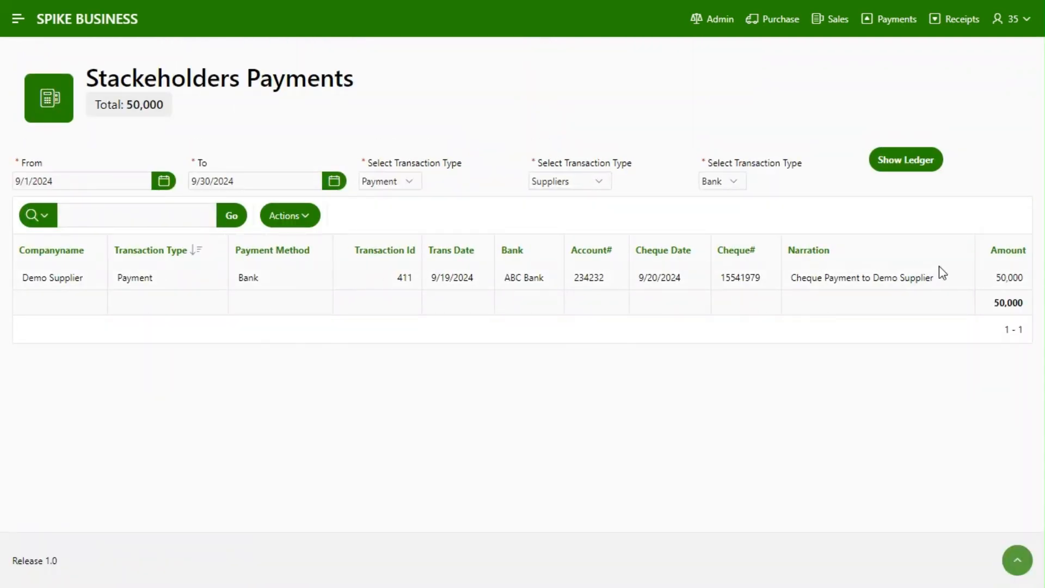
pyautogui.click(889, 22)
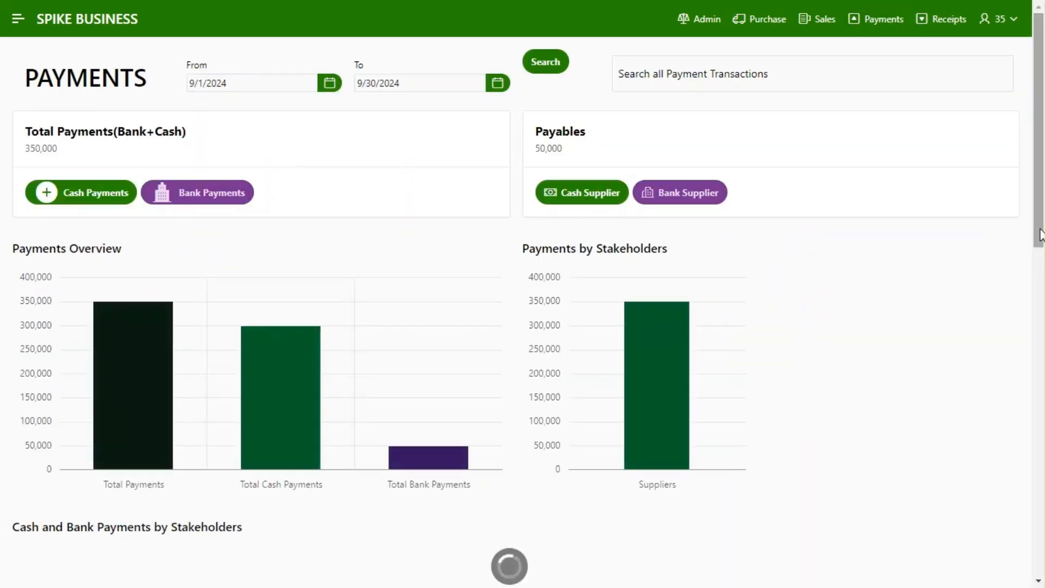
# Review the ABC Bank payments from the Payments by Bank chart and return to the dashboard
pyautogui.moveTo(1041, 233); pyautogui.dragTo(1041, 504)
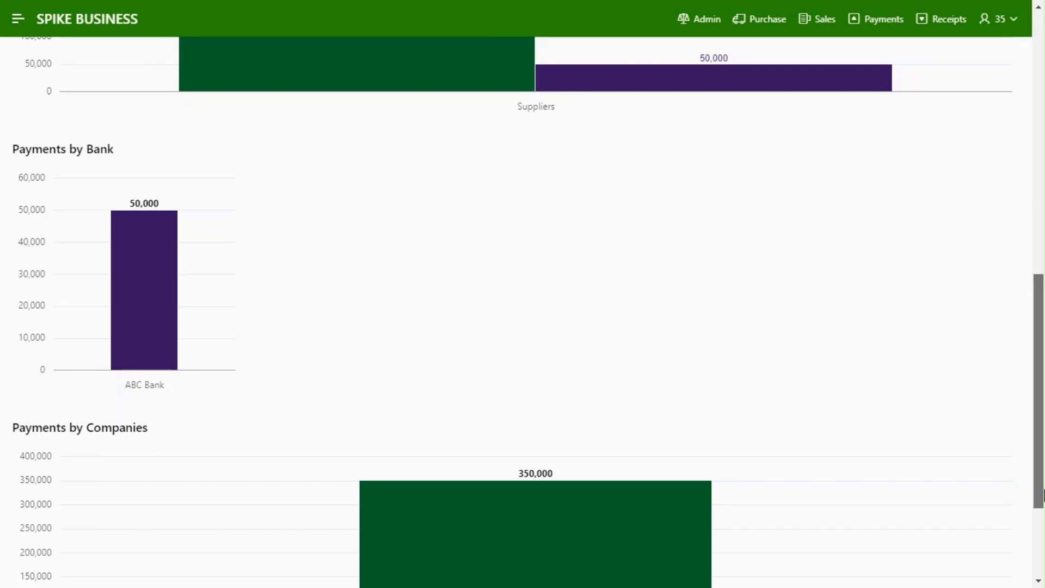
pyautogui.click(163, 354)
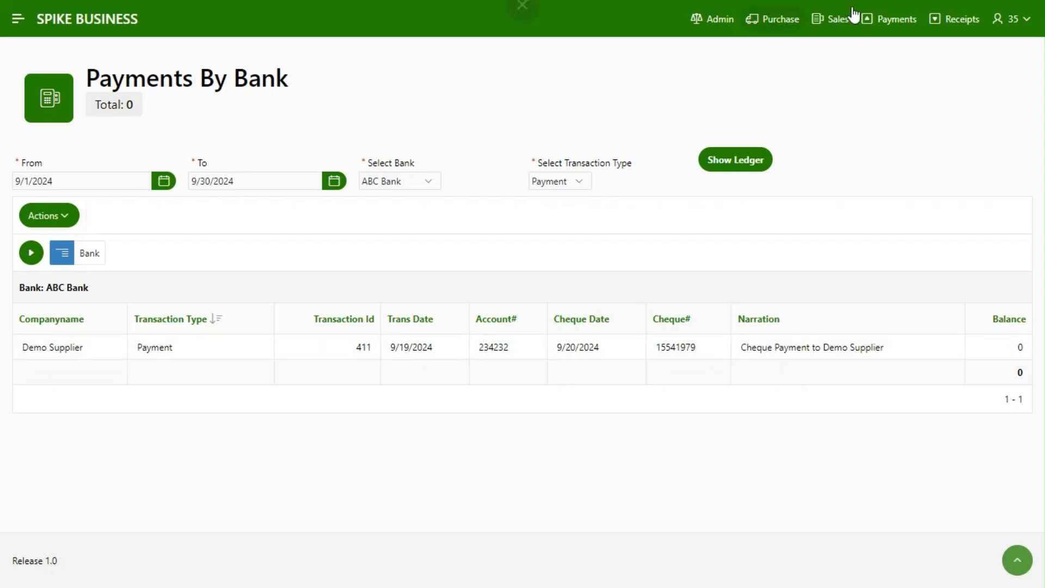
pyautogui.click(899, 23)
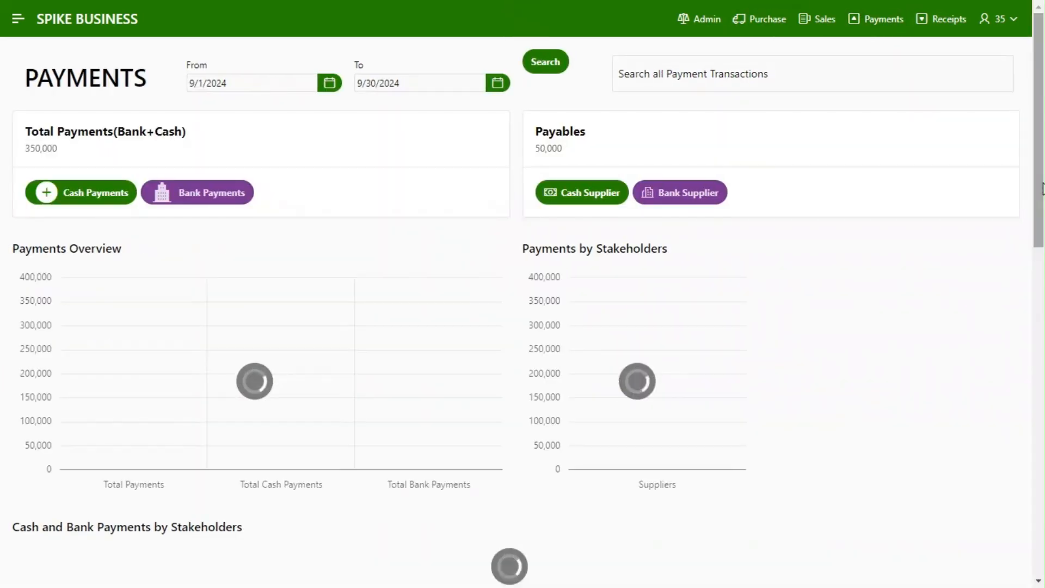
# Review the Demo Supplier payments from the Payments by Companies chart and return to the dashboard
pyautogui.moveTo(1043, 189); pyautogui.dragTo(1043, 520)
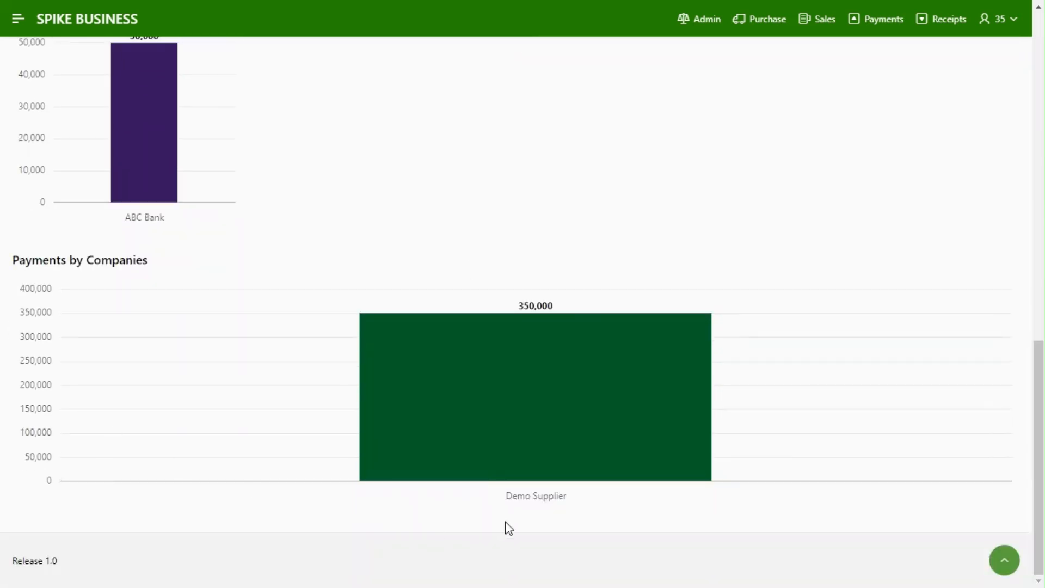
pyautogui.moveTo(527, 466)
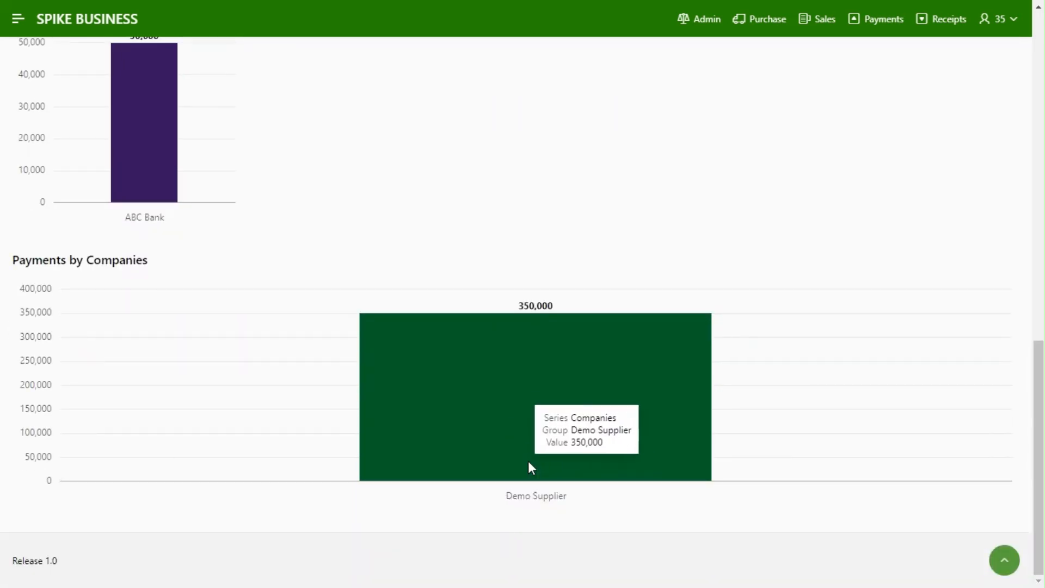
pyautogui.click(531, 467)
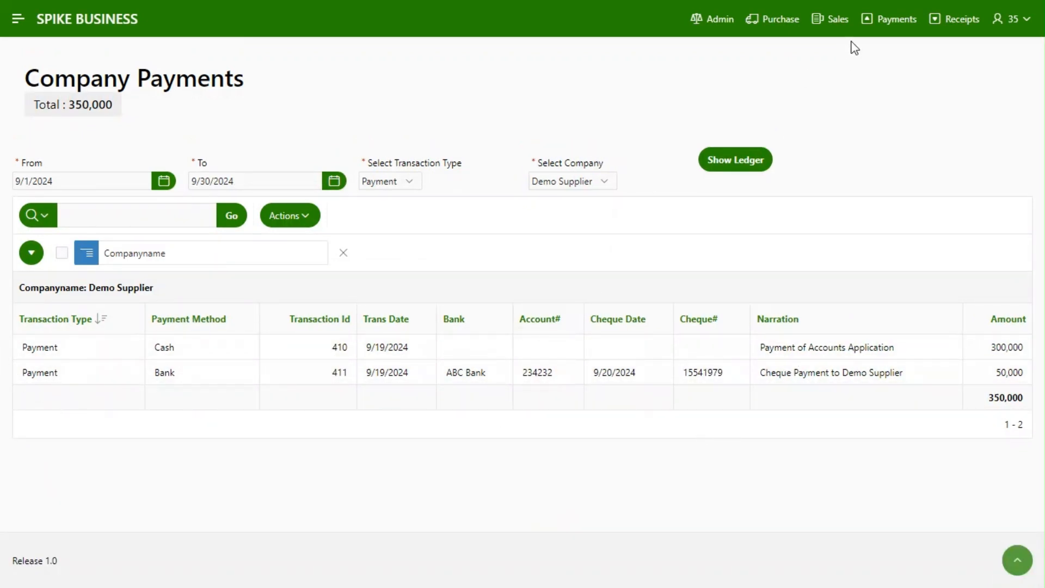
pyautogui.click(882, 19)
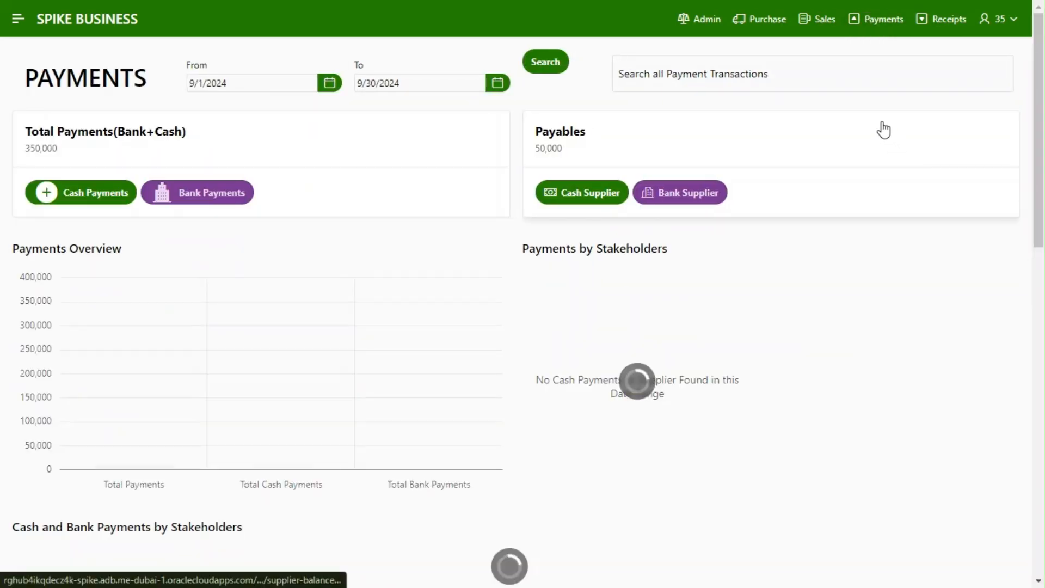
# Search all payment transactions for "Cash" and for "Bank", and clear the search
pyautogui.click(771, 74)
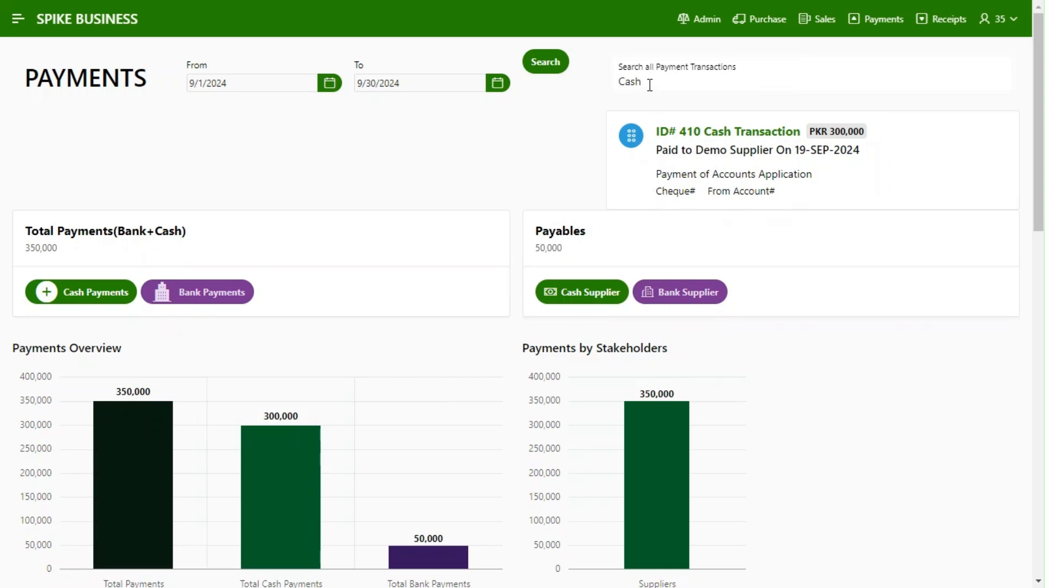
pyautogui.moveTo(650, 84); pyautogui.dragTo(619, 82)
pyautogui.press('BackSpace')
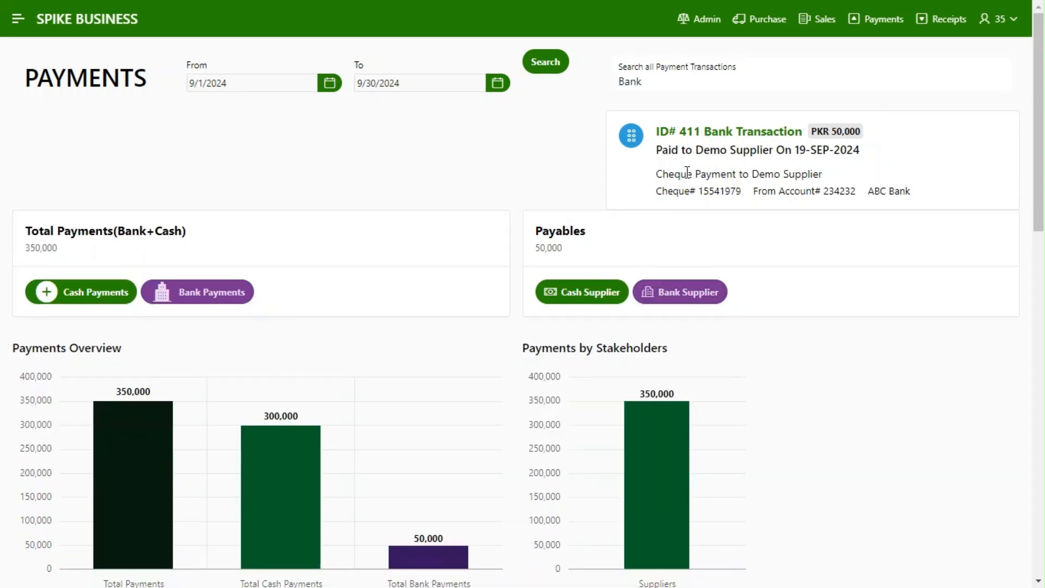
pyautogui.press('Escape')
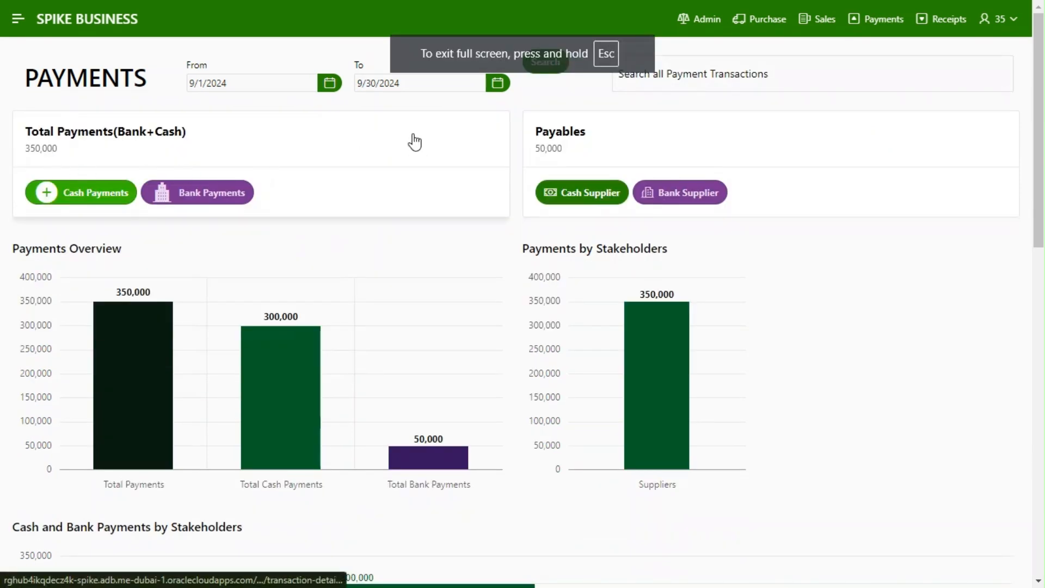
# Start a cash payment voucher dated 9/19/2024 with Demo Employee as the payee
pyautogui.click(90, 200)
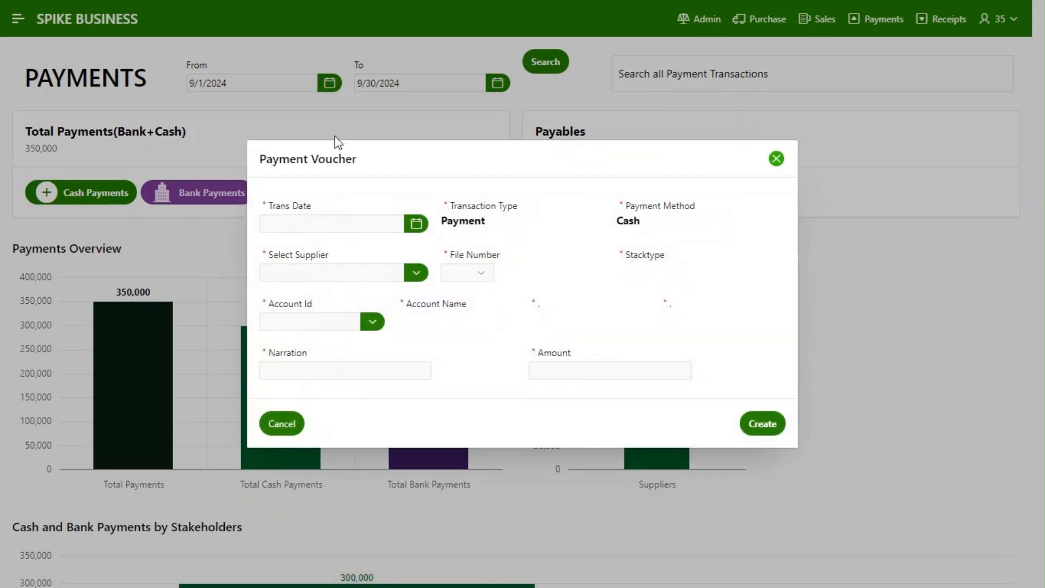
pyautogui.click(415, 224)
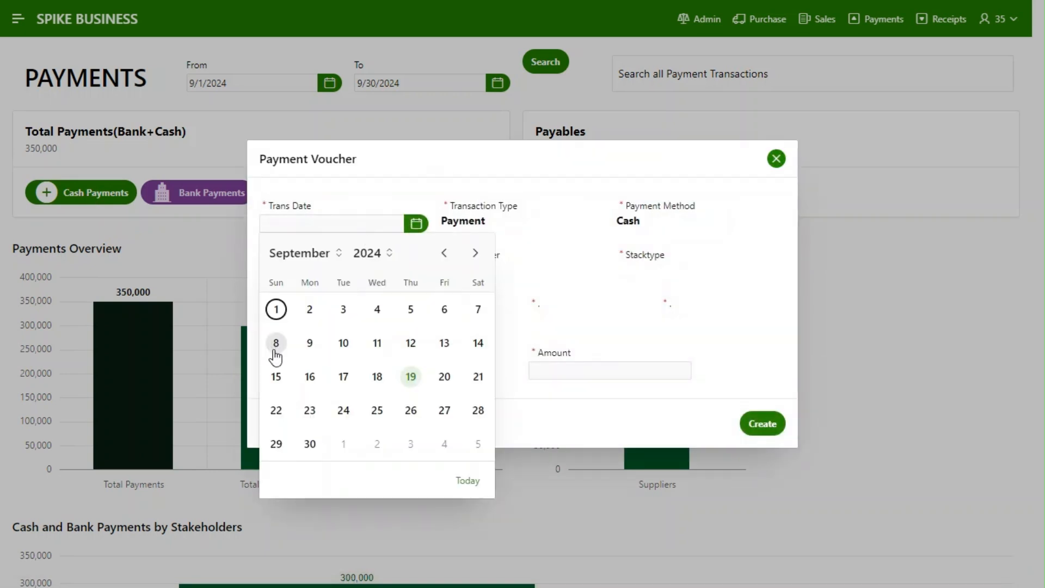
pyautogui.click(412, 376)
pyautogui.click(418, 276)
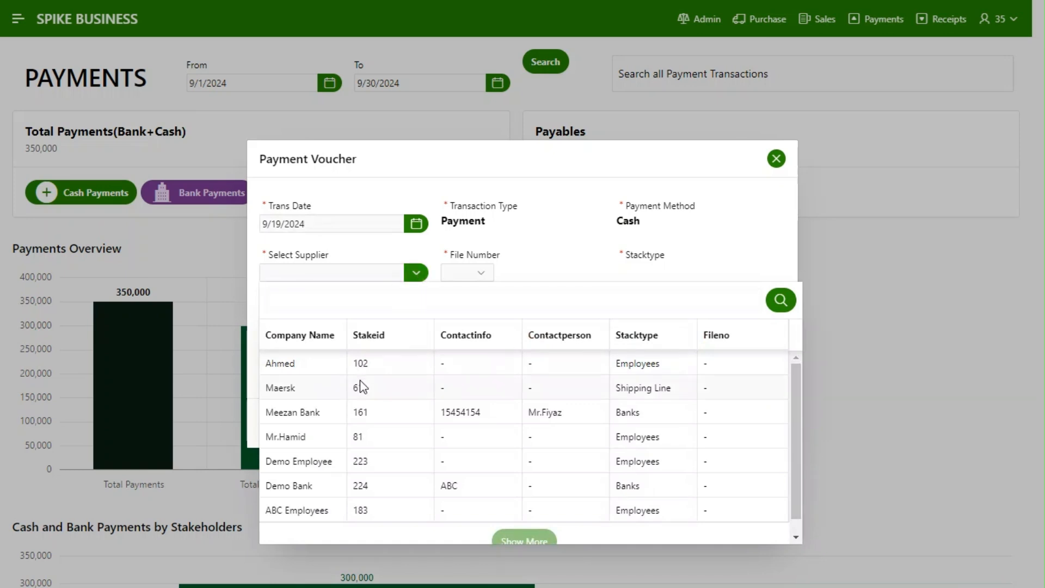
pyautogui.click(332, 457)
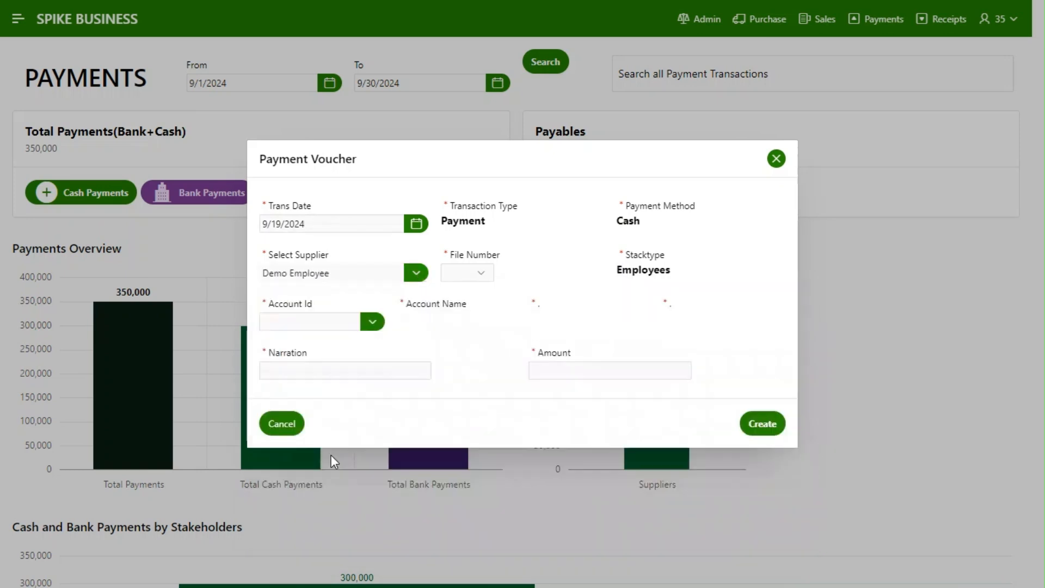
pyautogui.click(373, 323)
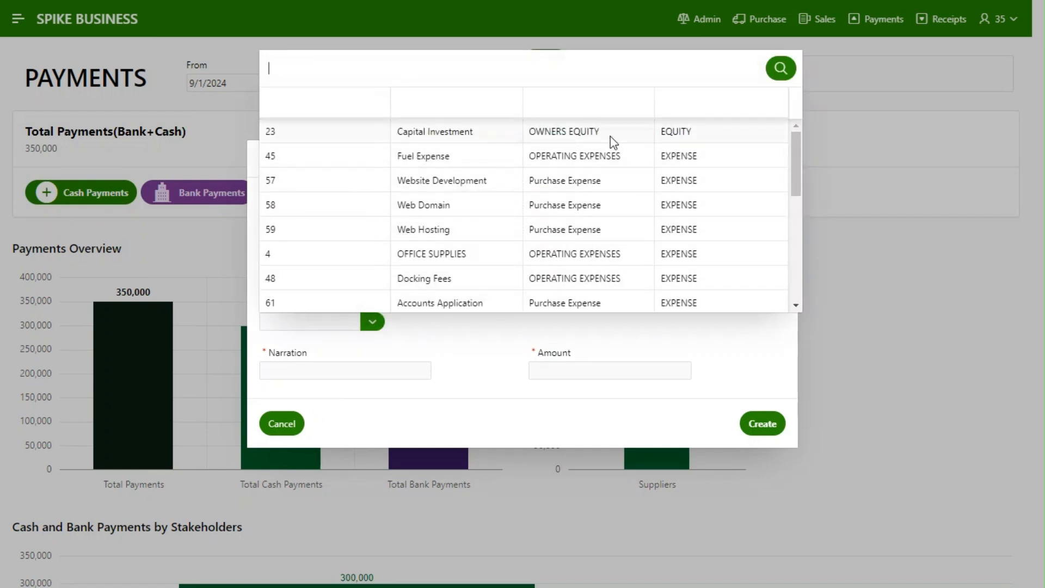
pyautogui.write('emplo')
pyautogui.press('BackSpace')
pyautogui.press('BackSpace')
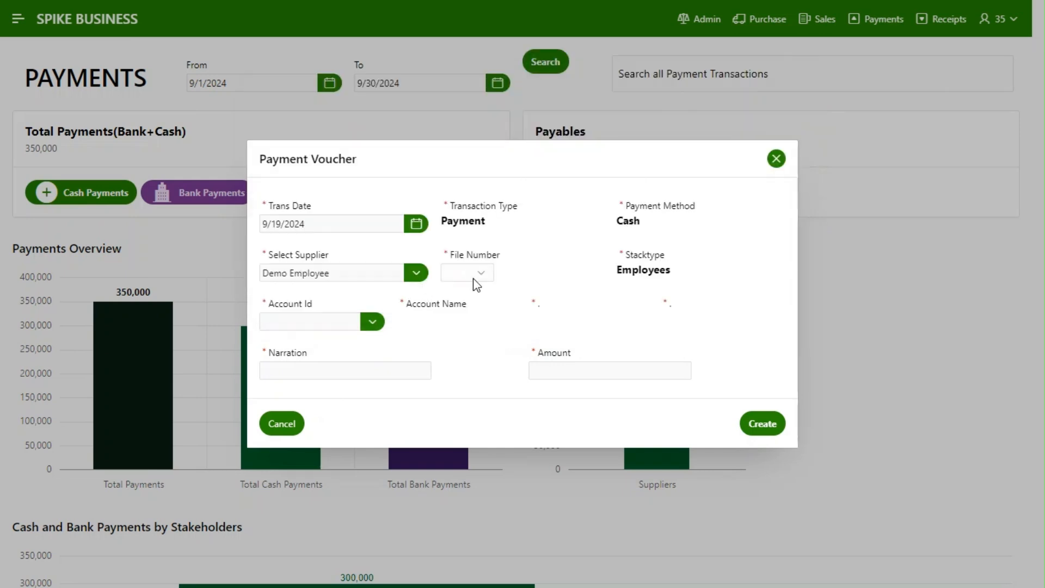
# Set the voucher's file number to 500 and find and choose the SALARY AND WAGES account
pyautogui.click(470, 278)
pyautogui.click(471, 309)
pyautogui.click(370, 322)
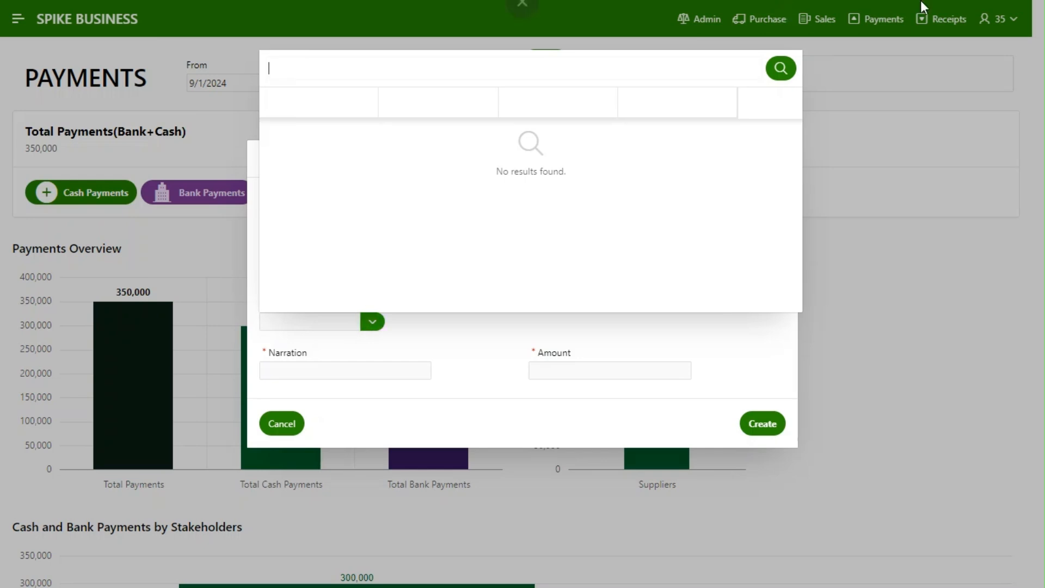
pyautogui.click(435, 79)
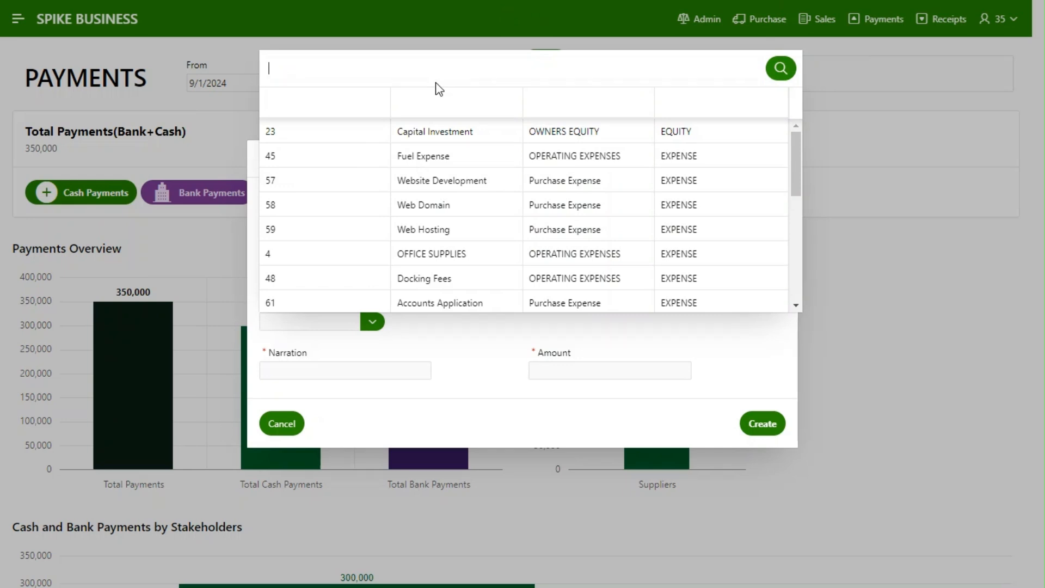
pyautogui.write('salary')
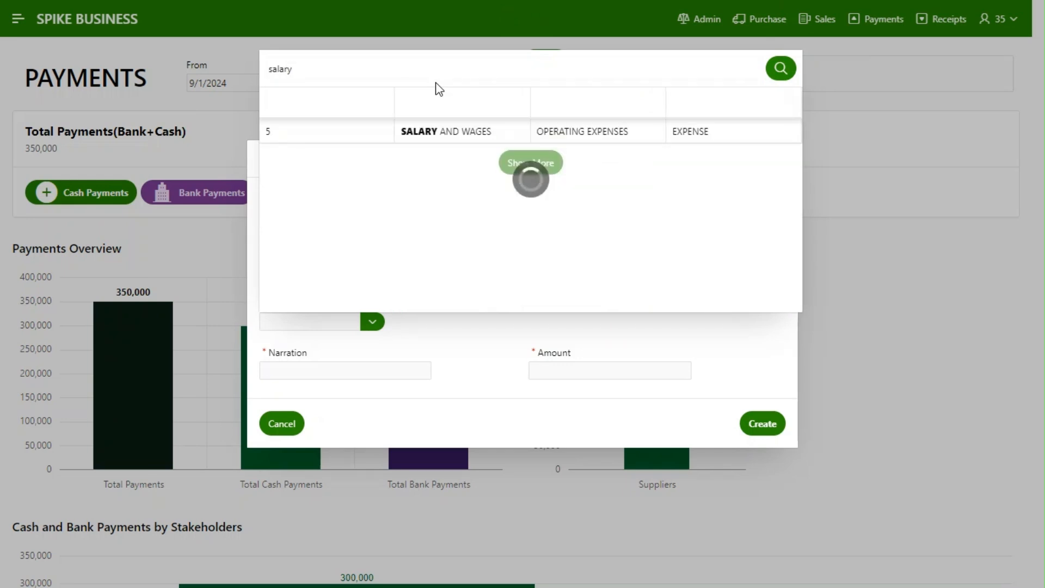
pyautogui.click(450, 128)
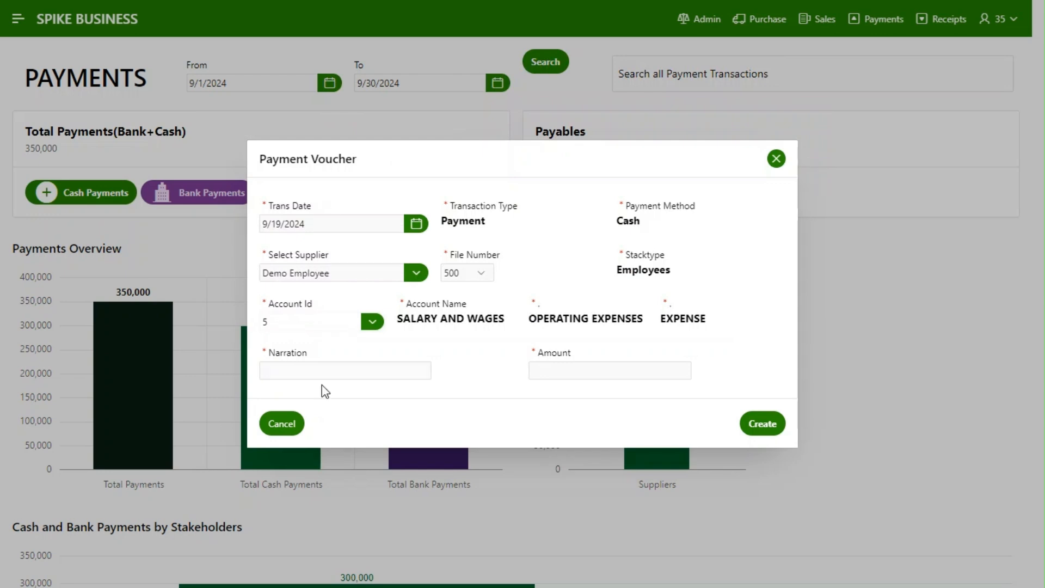
# Enter the narration "Salary Payment for August 2024 to Demo Employee" and the amount 50000, and create the voucher
pyautogui.click(334, 370)
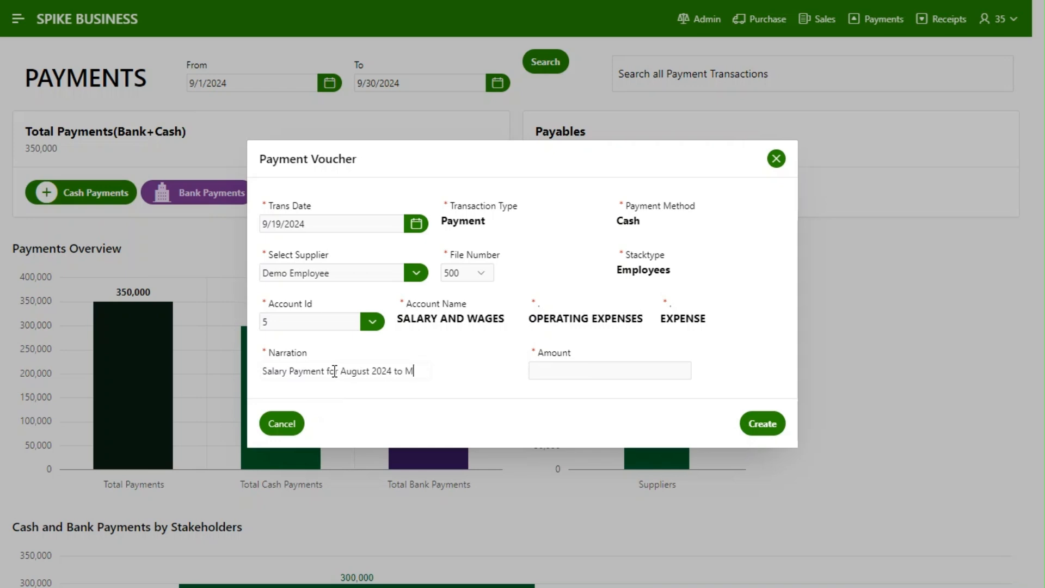
pyautogui.write('mo')
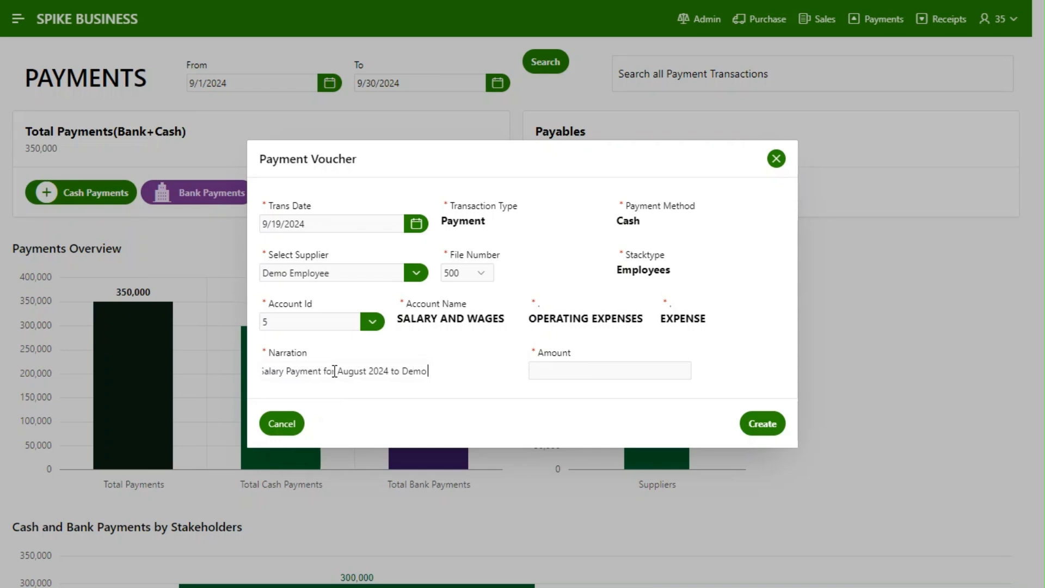
pyautogui.write(' Employee')
pyautogui.press('Tab')
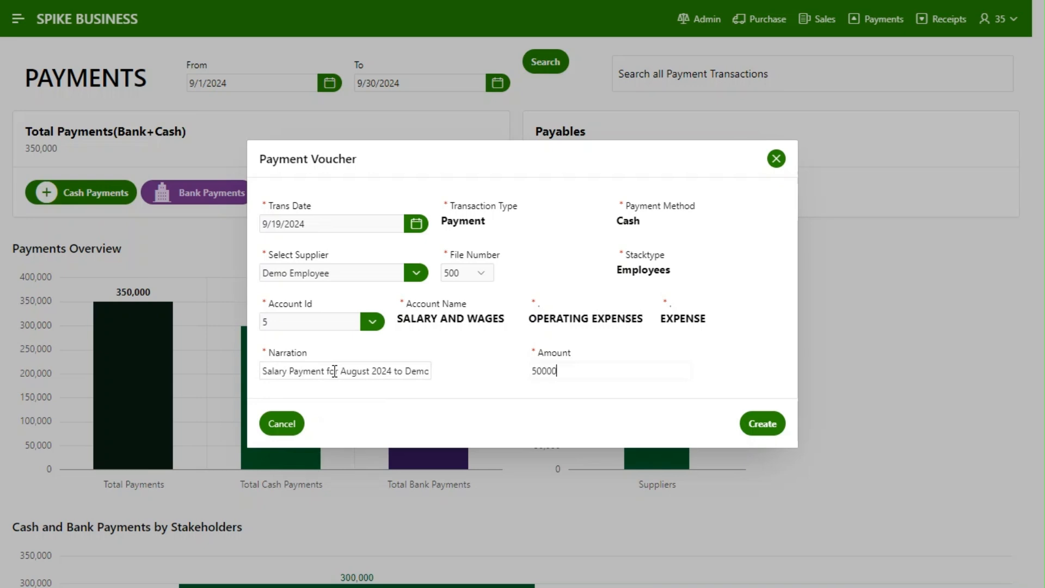
pyautogui.press('Tab')
pyautogui.press('Tab')
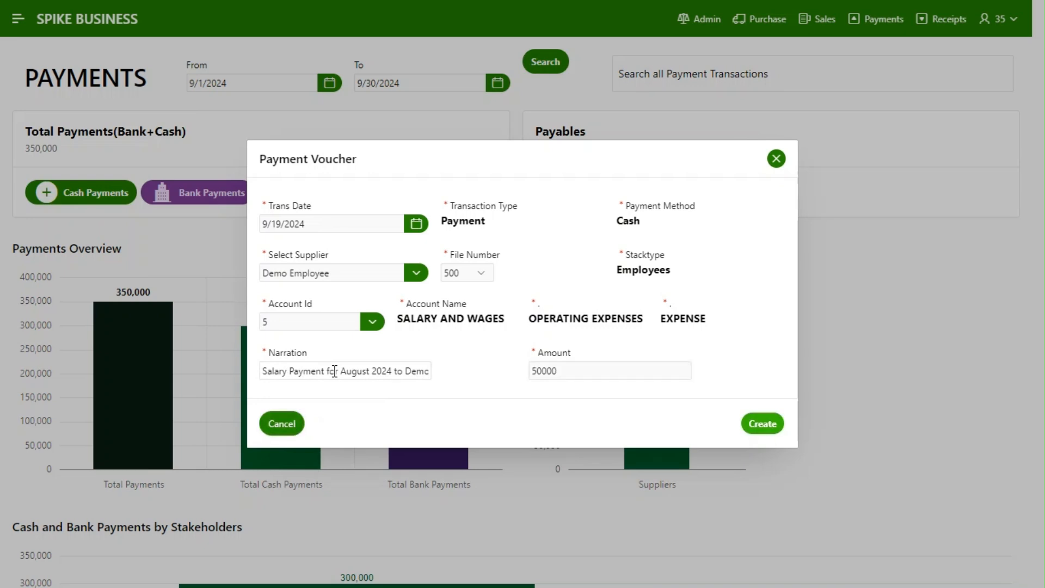
pyautogui.press('Return')
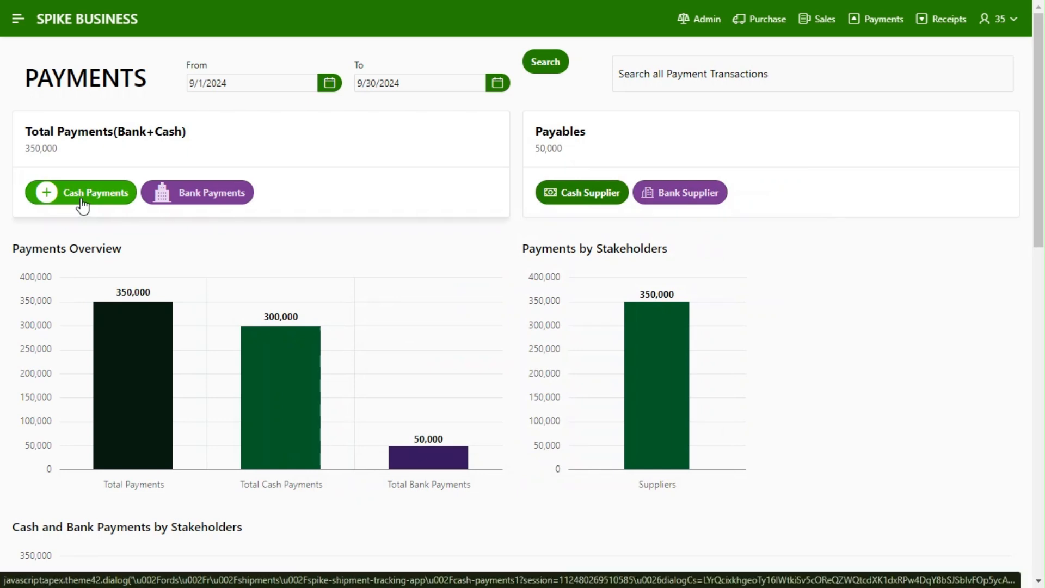
# Start another cash payment voucher dated 9/19/2024 with Demo Employee as the payee and Fuel Expense as the account
pyautogui.click(82, 200)
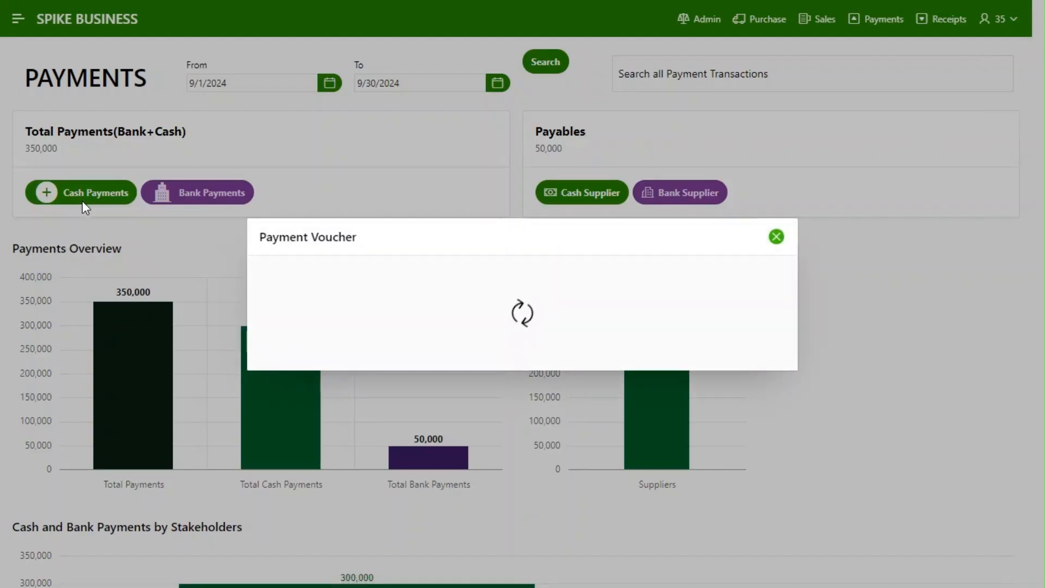
pyautogui.click(416, 224)
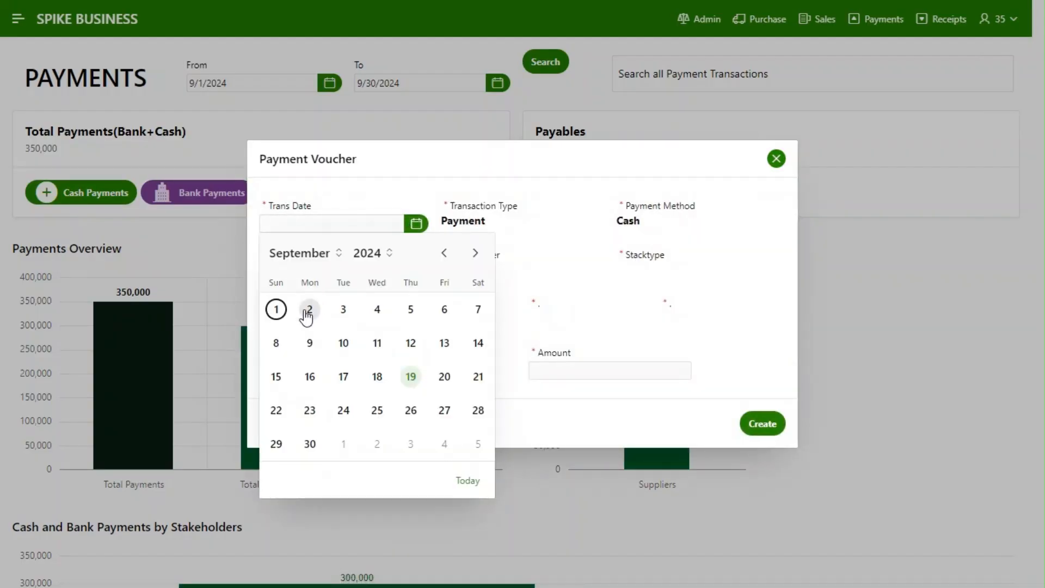
pyautogui.click(411, 377)
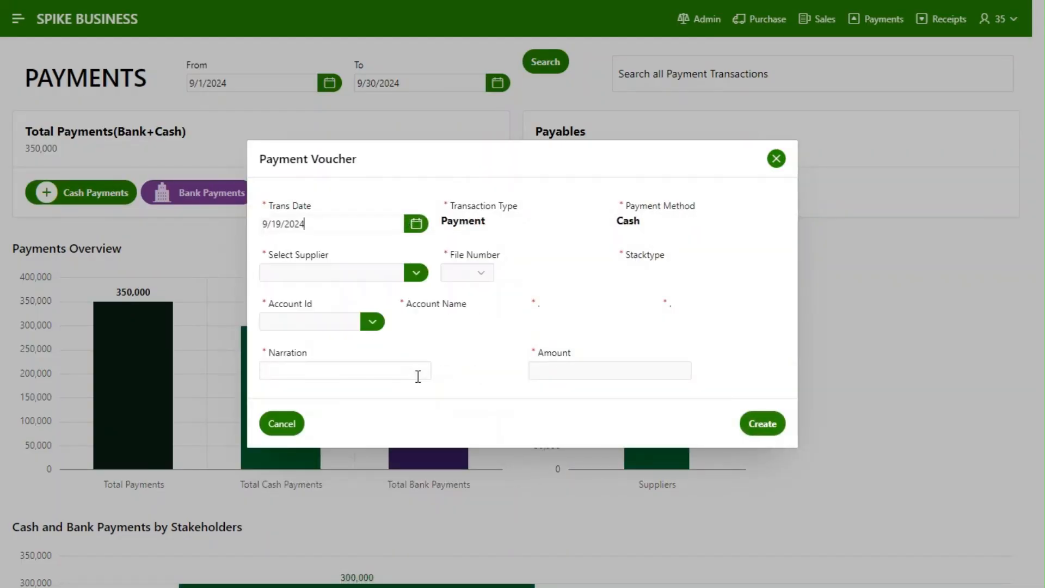
pyautogui.click(414, 278)
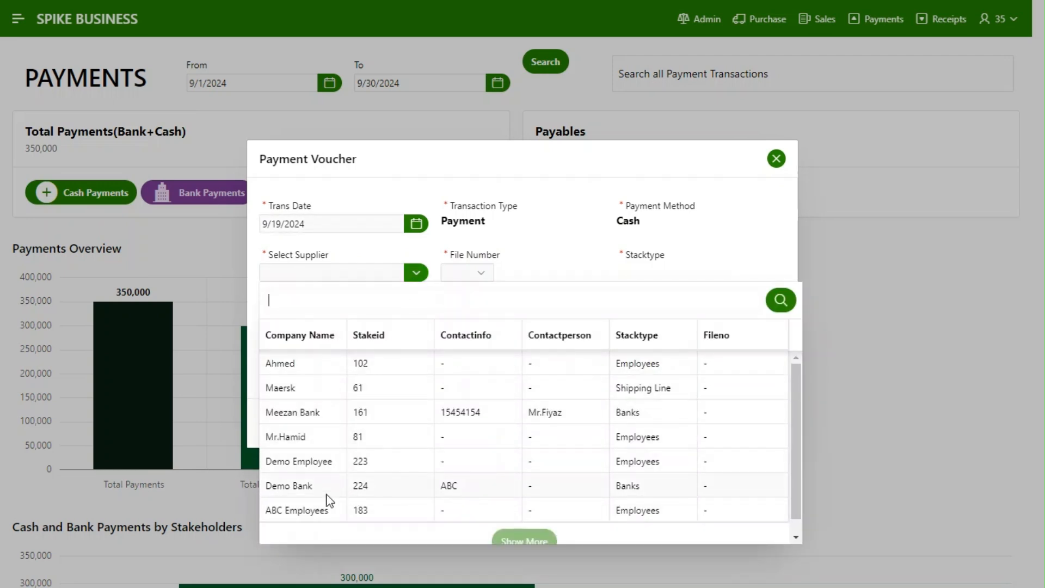
pyautogui.click(331, 463)
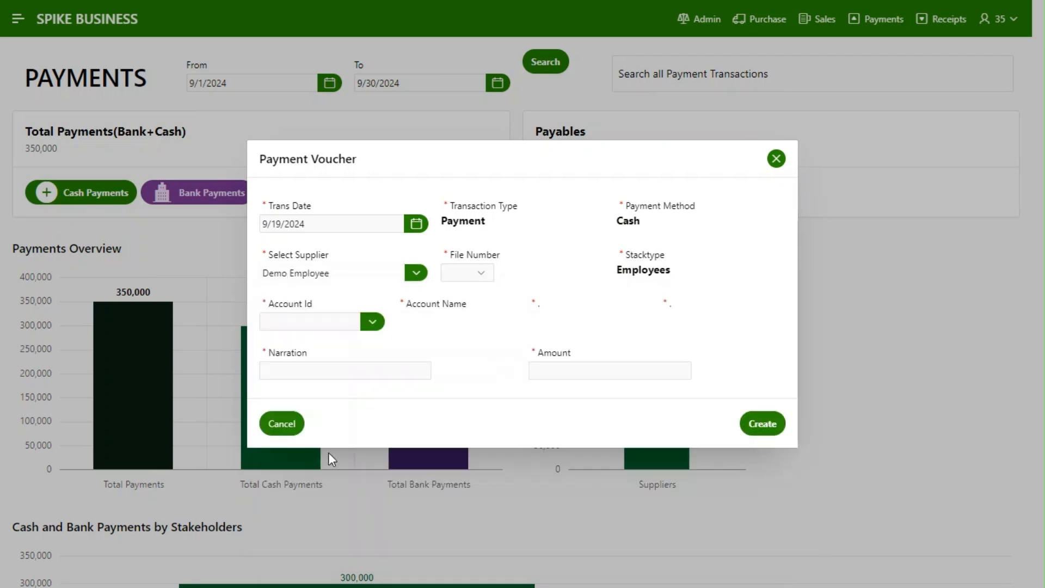
pyautogui.click(373, 321)
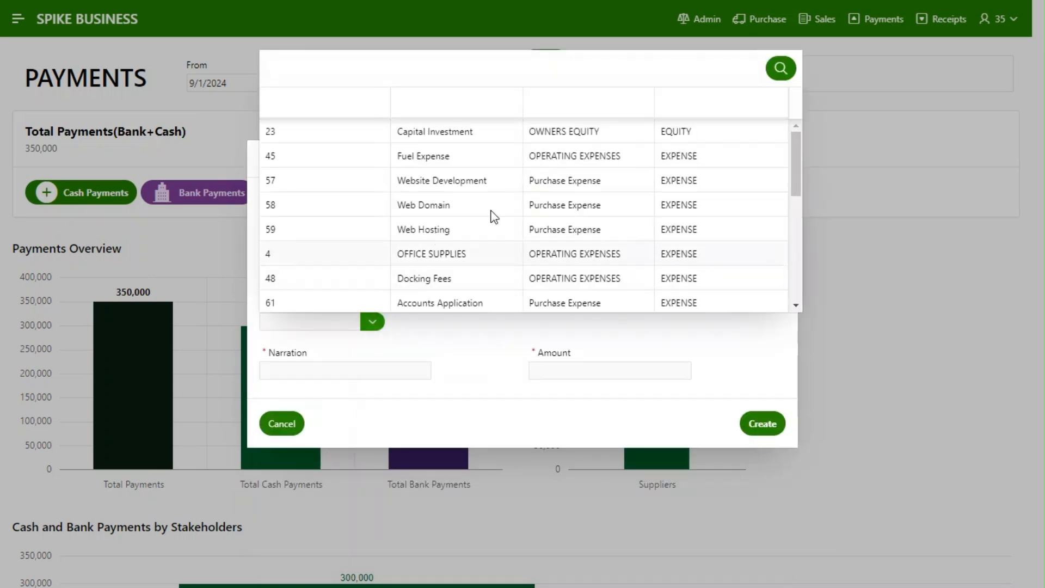
pyautogui.click(493, 164)
# Enter the narration "Fuel expense for Demo Employee" and the amount 20000, and create the voucher
pyautogui.click(352, 378)
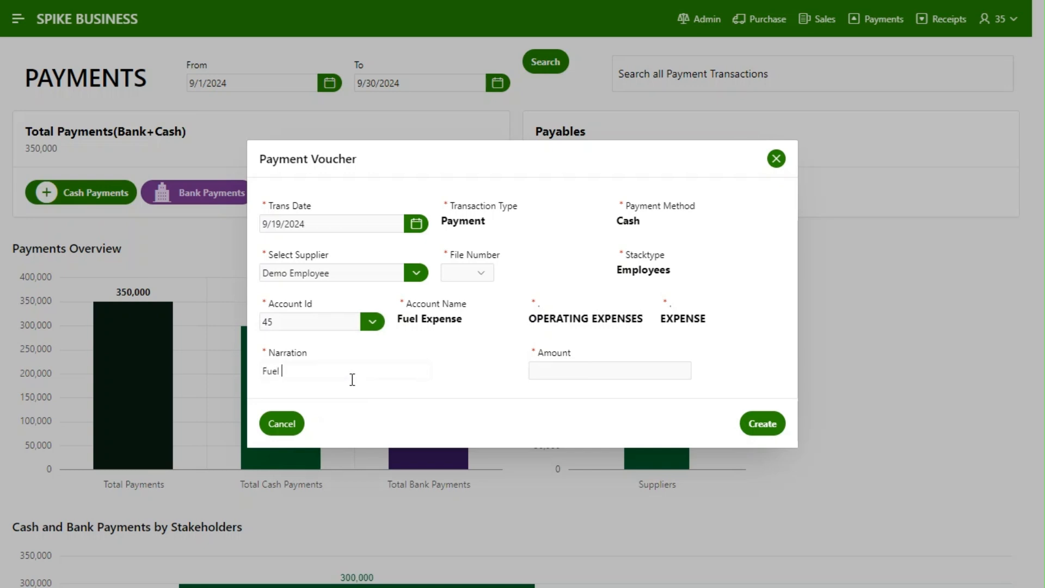
pyautogui.write('Fuel expense for Demo Employee')
pyautogui.press('Tab')
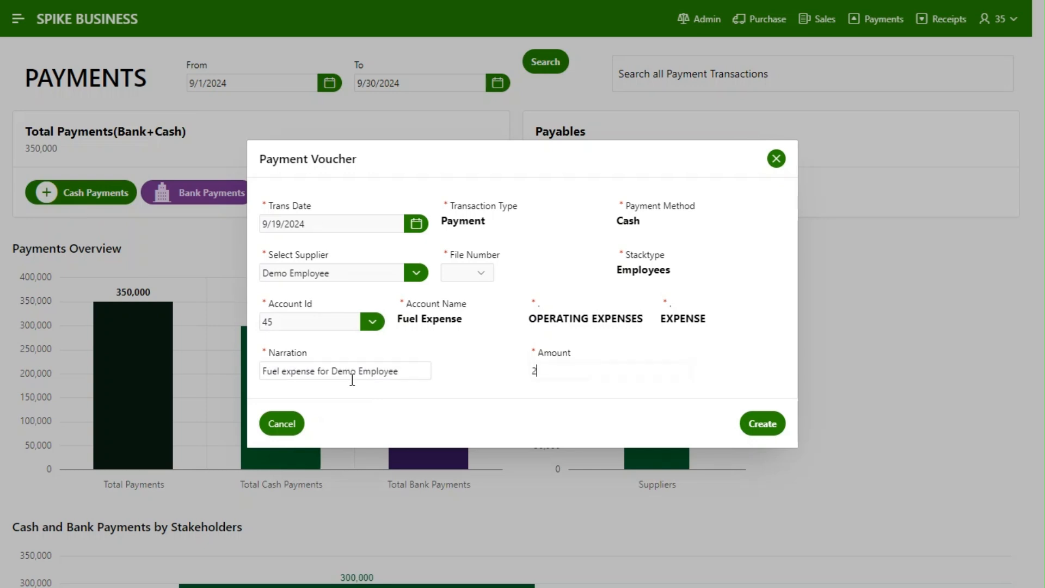
pyautogui.write('20000')
pyautogui.press('Tab')
pyautogui.press('Tab')
pyautogui.press('Return')
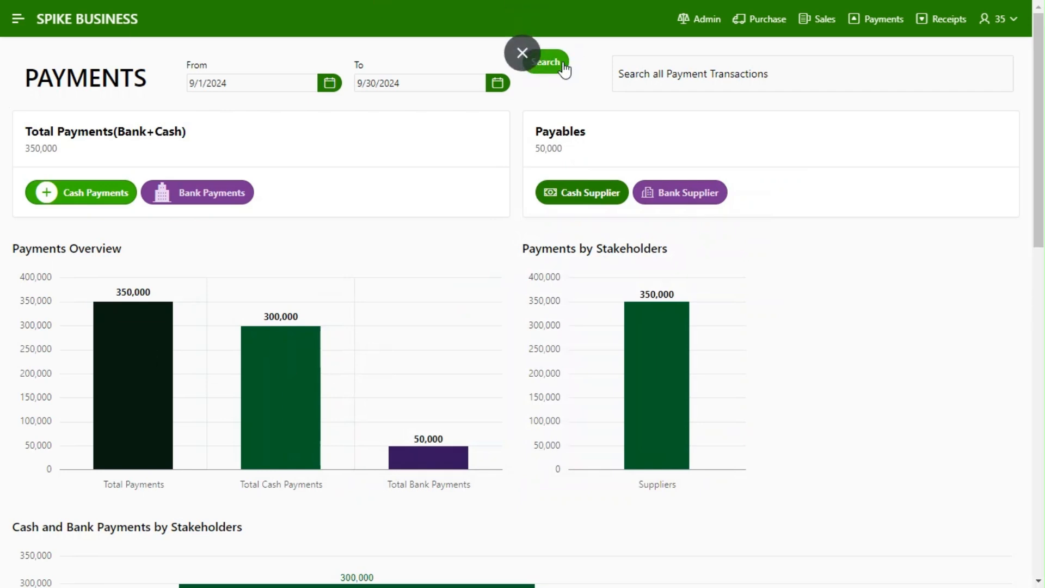
# Refresh the payments dashboard for 9/1/2024 to 9/30/2024 and review the Payments Overview and Payments by Stakeholders charts
pyautogui.click(562, 64)
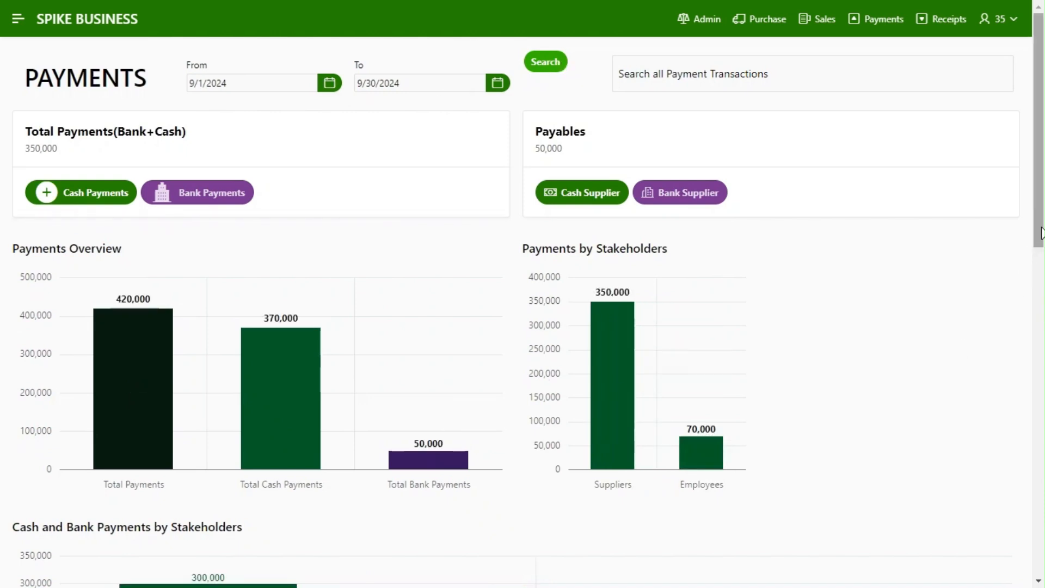
pyautogui.moveTo(1041, 237)
pyautogui.mouseDown()
pyautogui.moveTo(1043, 271)
pyautogui.moveTo(1043, 249)
pyautogui.mouseUp()
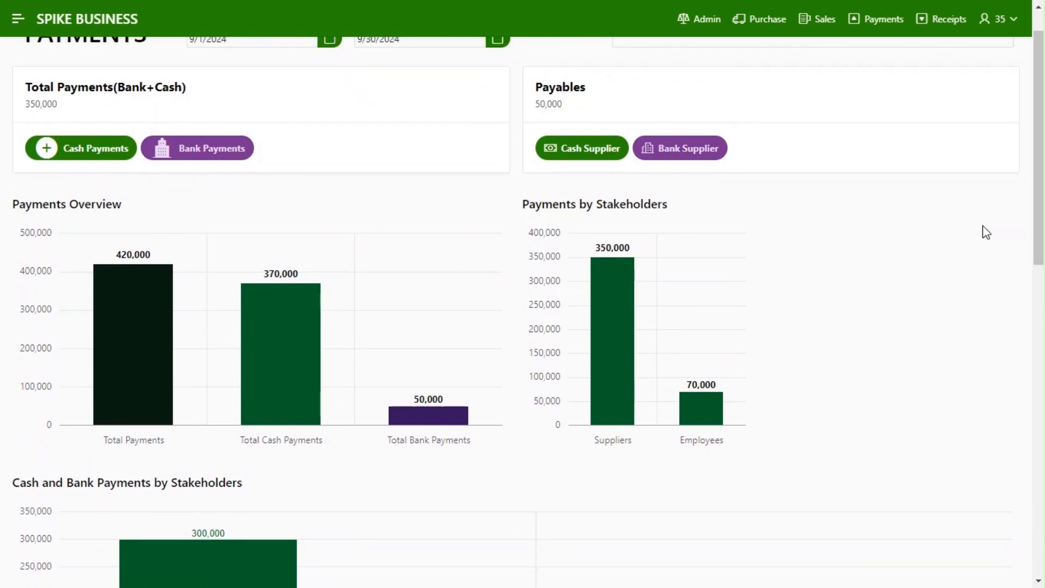
pyautogui.moveTo(120, 383)
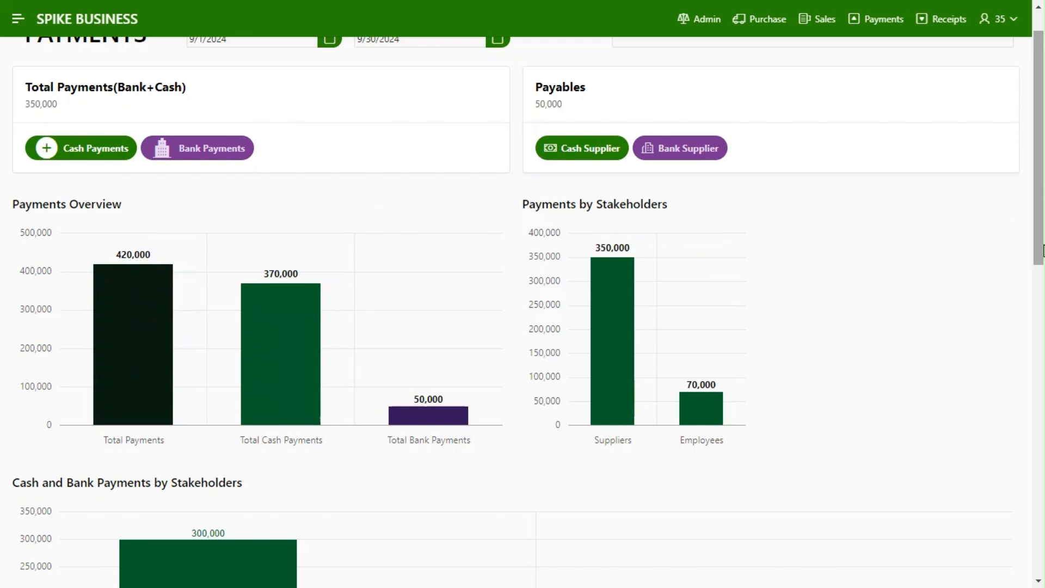
pyautogui.moveTo(1044, 247); pyautogui.dragTo(1044, 218)
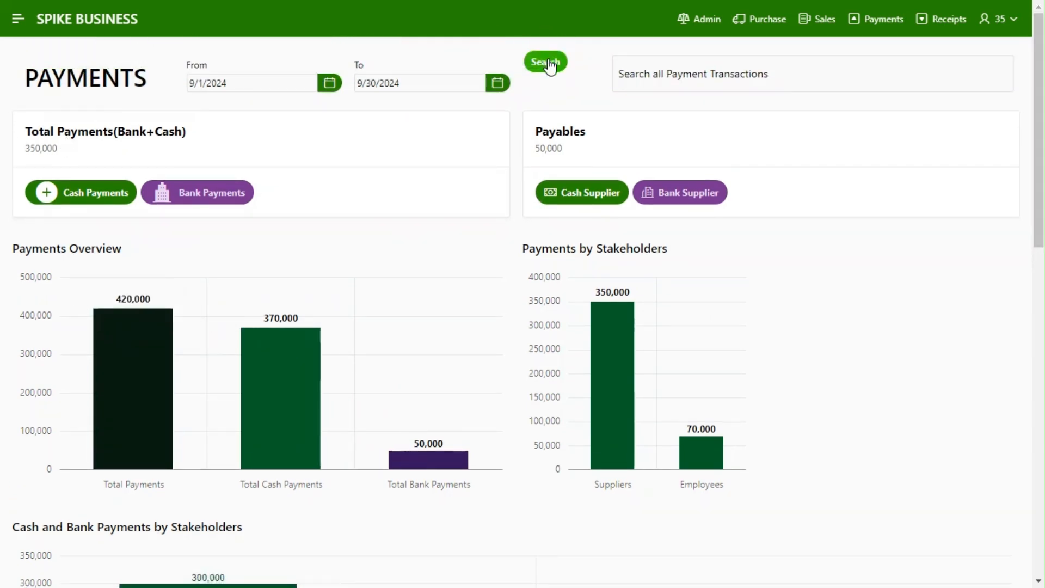
# Review the payment transactions from the Total Payments card and from the Total Payments bar, returning to the dashboard each time
pyautogui.click(224, 153)
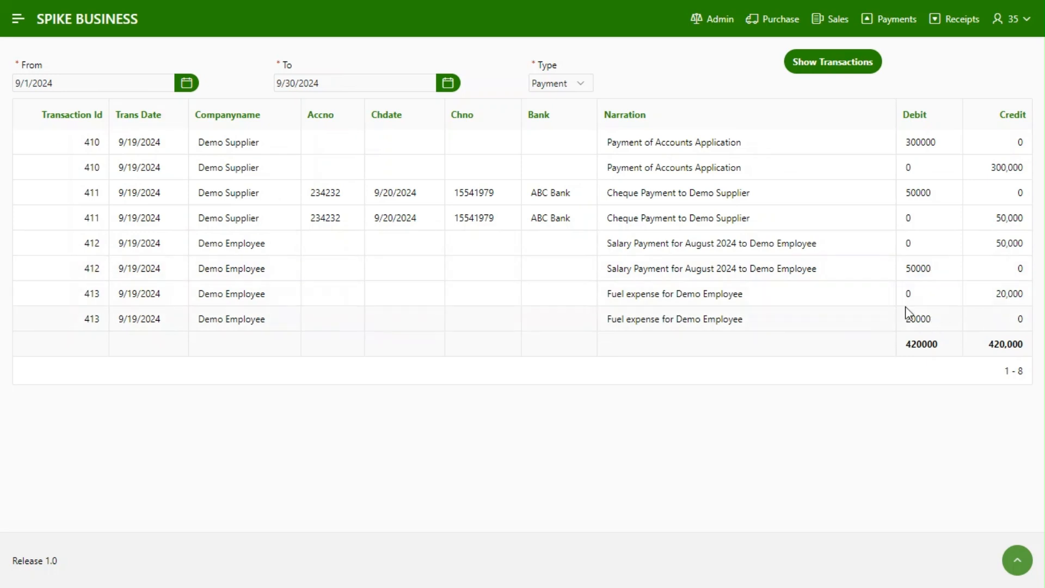
pyautogui.click(896, 22)
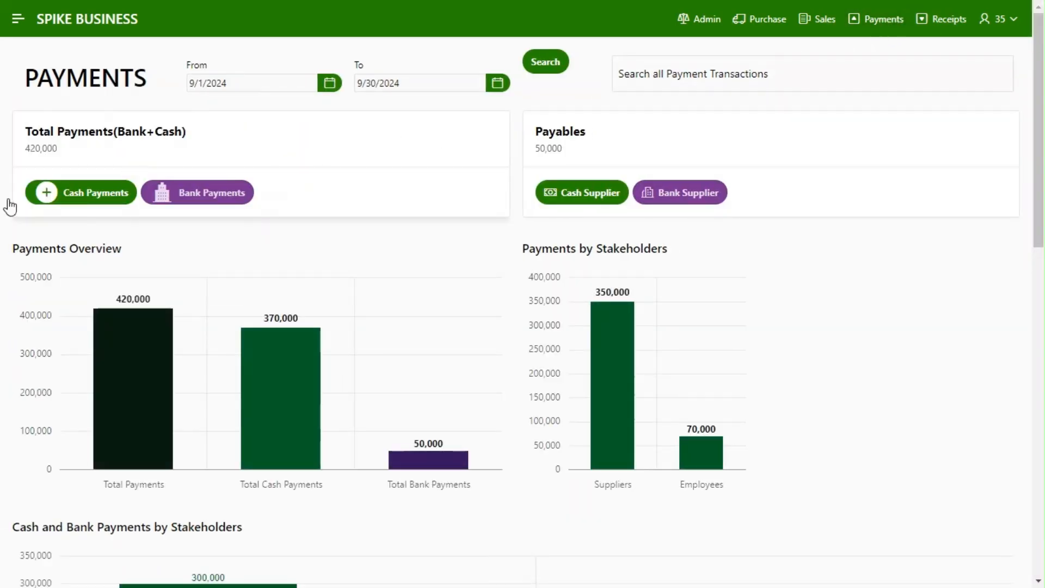
pyautogui.click(162, 389)
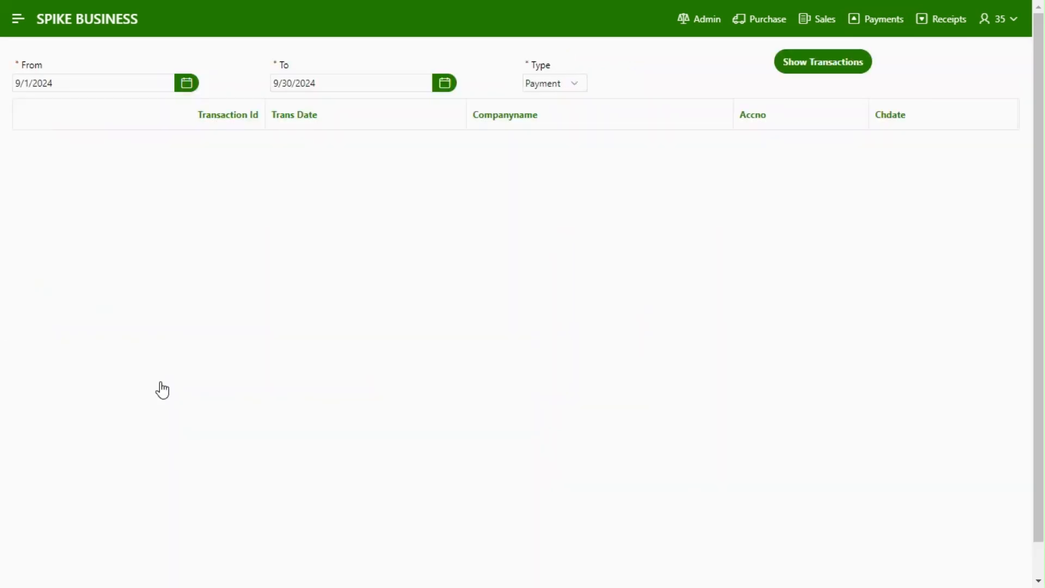
pyautogui.click(883, 24)
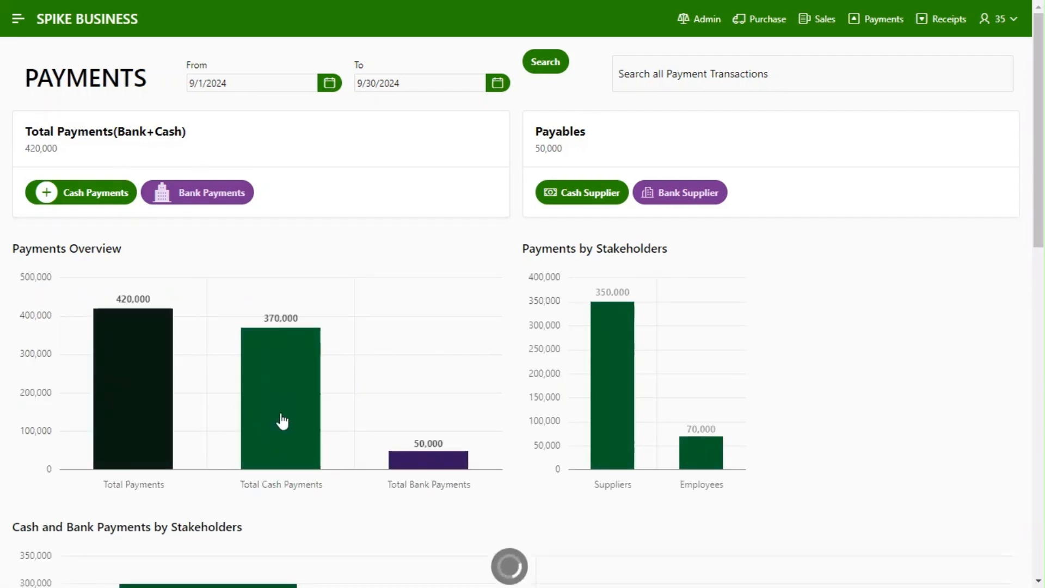
# Review the Cash Book from the Total Cash Payments bar and the Employees payments from Payments by Stakeholders, returning to the dashboard each time
pyautogui.click(282, 420)
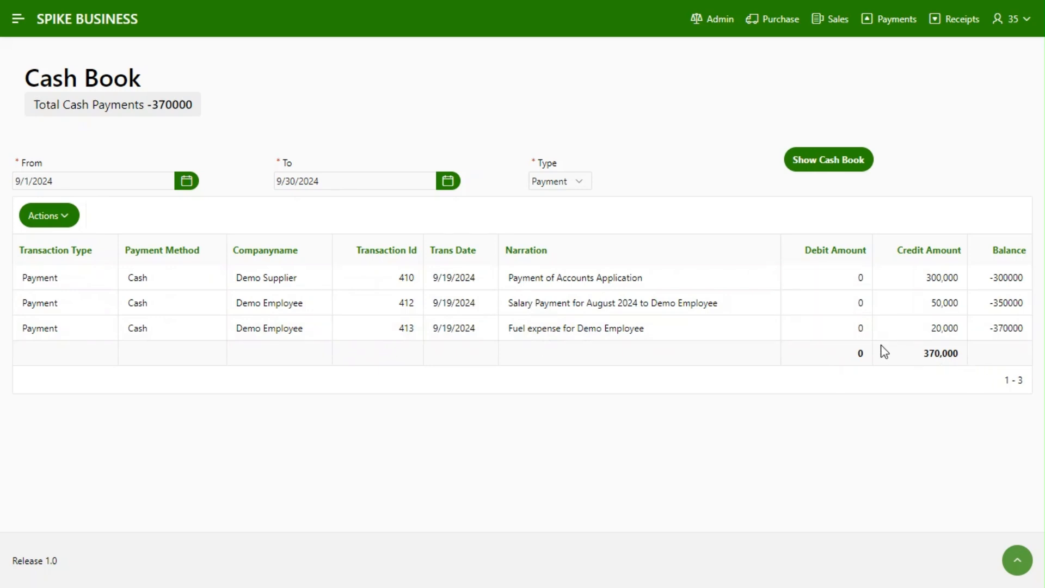
pyautogui.click(900, 25)
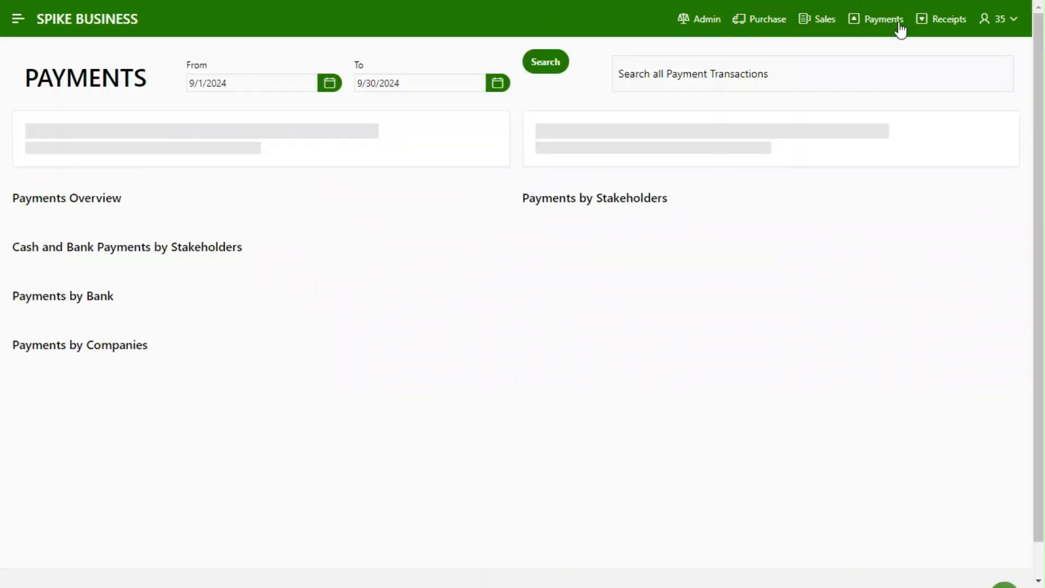
pyautogui.moveTo(423, 462)
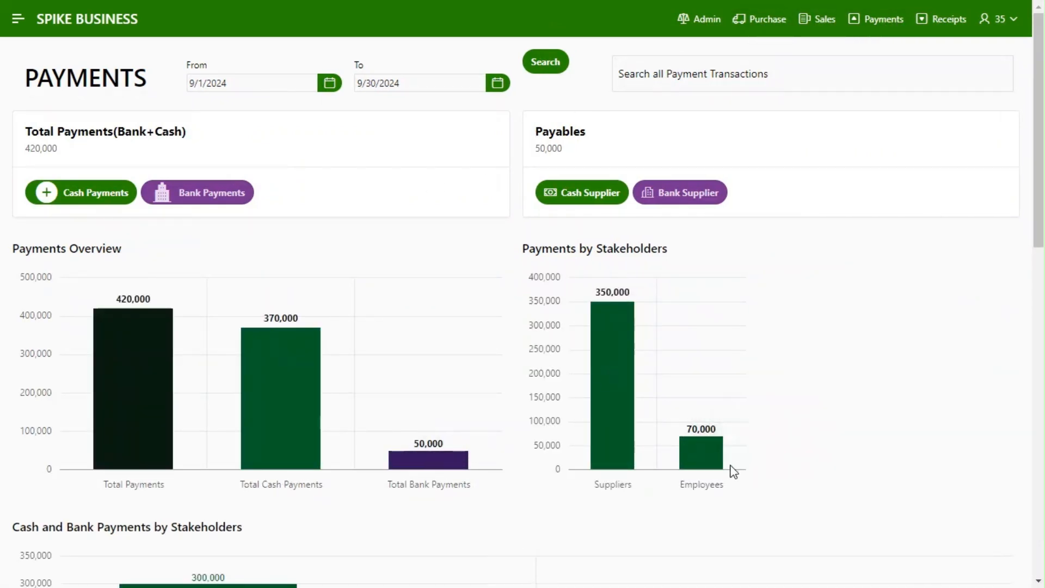
pyautogui.click(702, 457)
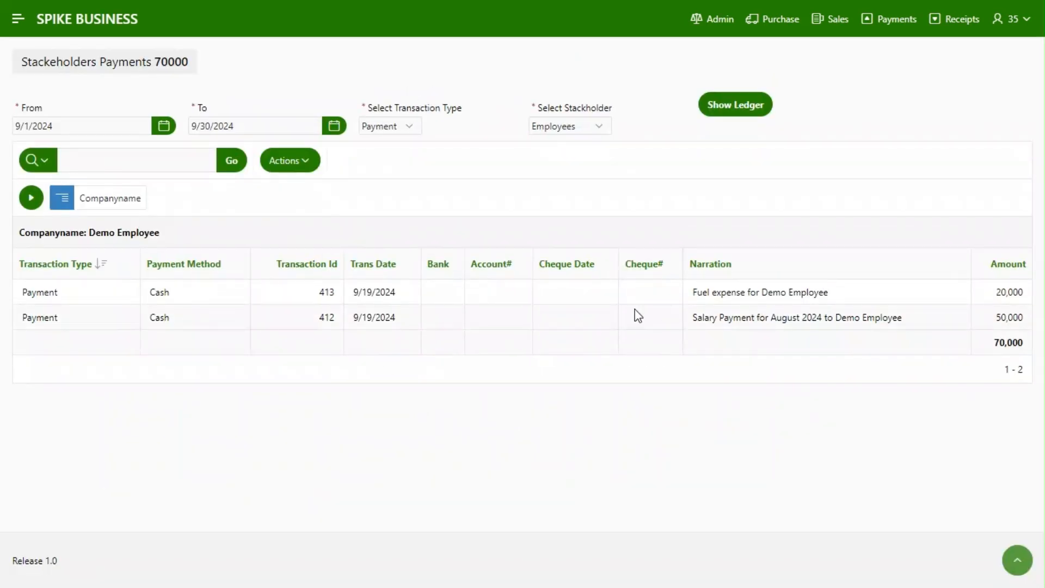
pyautogui.click(894, 23)
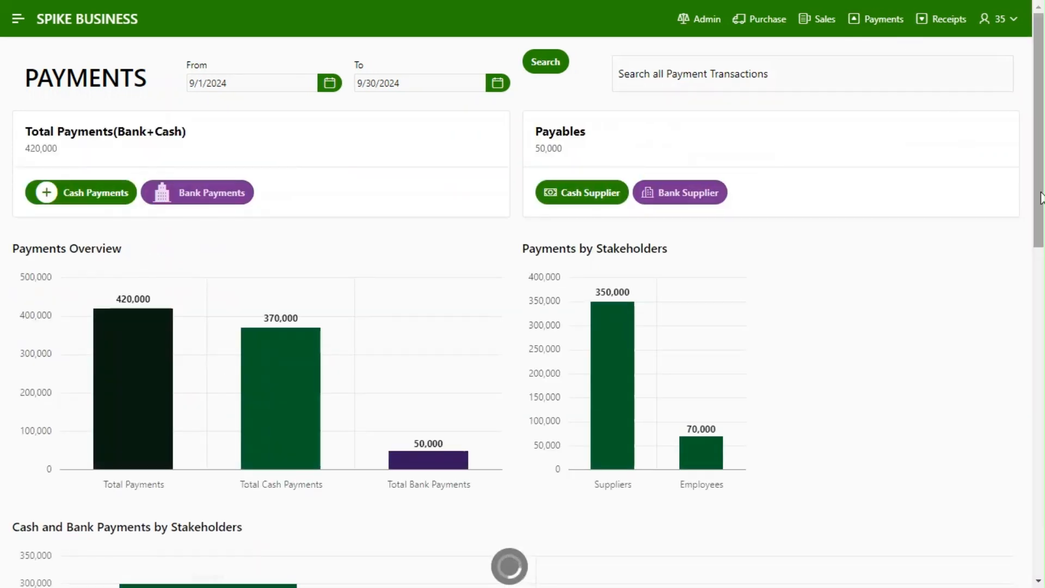
# Review the Cash and Bank Payments by Stakeholders chart and Demo Employee's payments from Payments by Companies, and return to the dashboard
pyautogui.moveTo(1040, 198); pyautogui.dragTo(1043, 341)
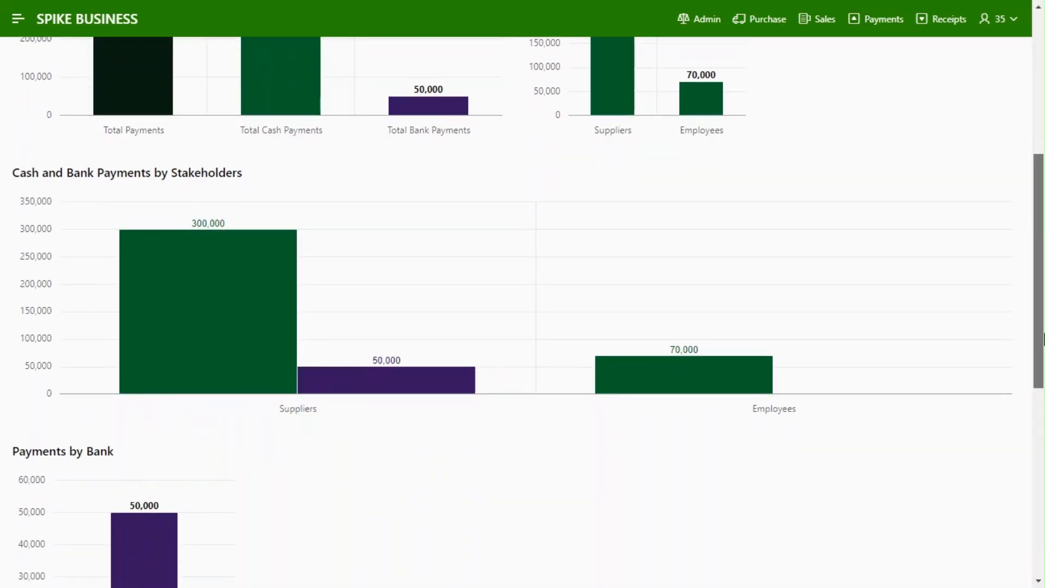
pyautogui.moveTo(670, 372)
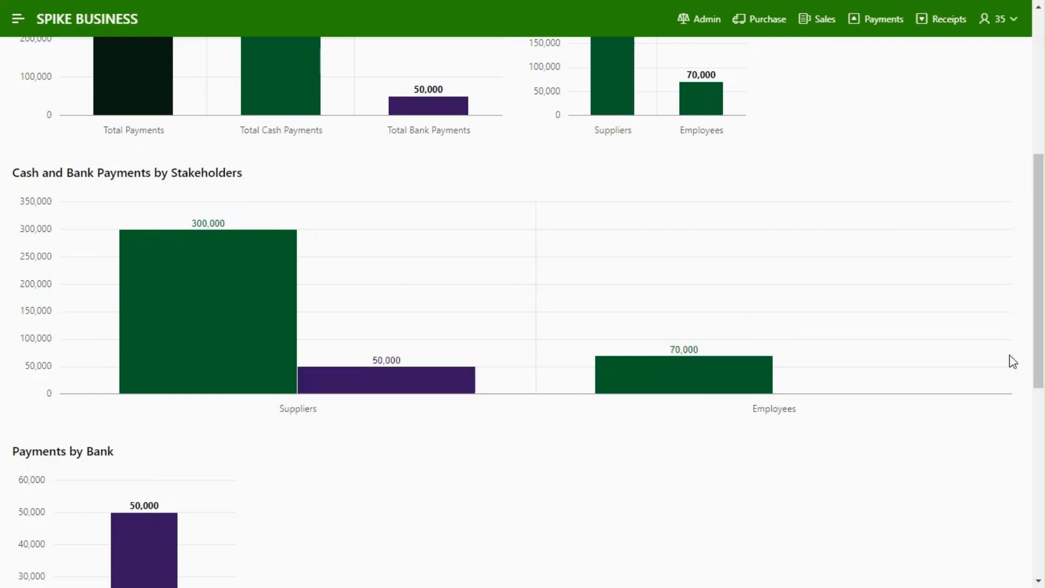
pyautogui.moveTo(1040, 350); pyautogui.dragTo(1042, 530)
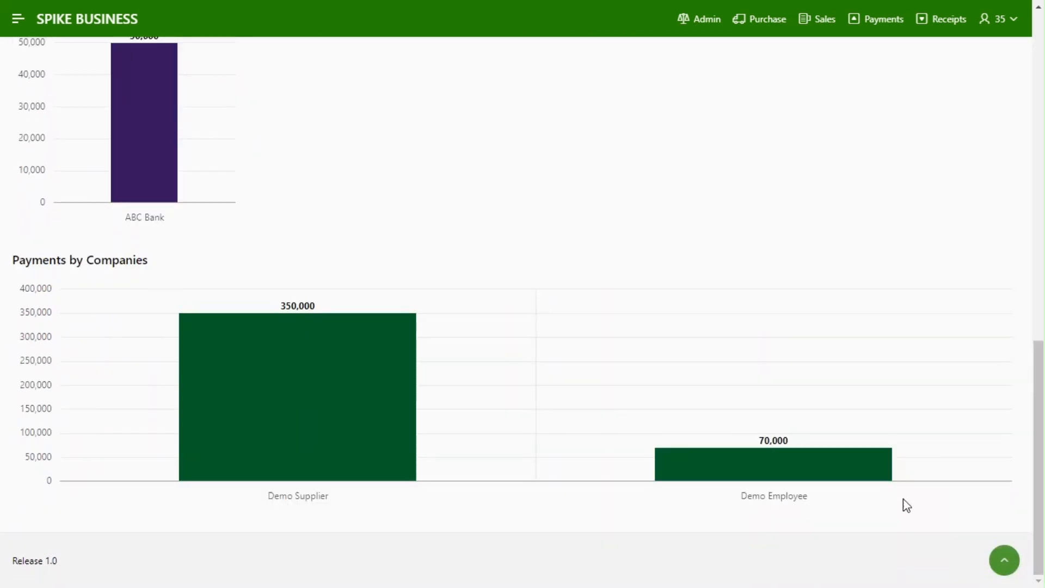
pyautogui.moveTo(724, 477)
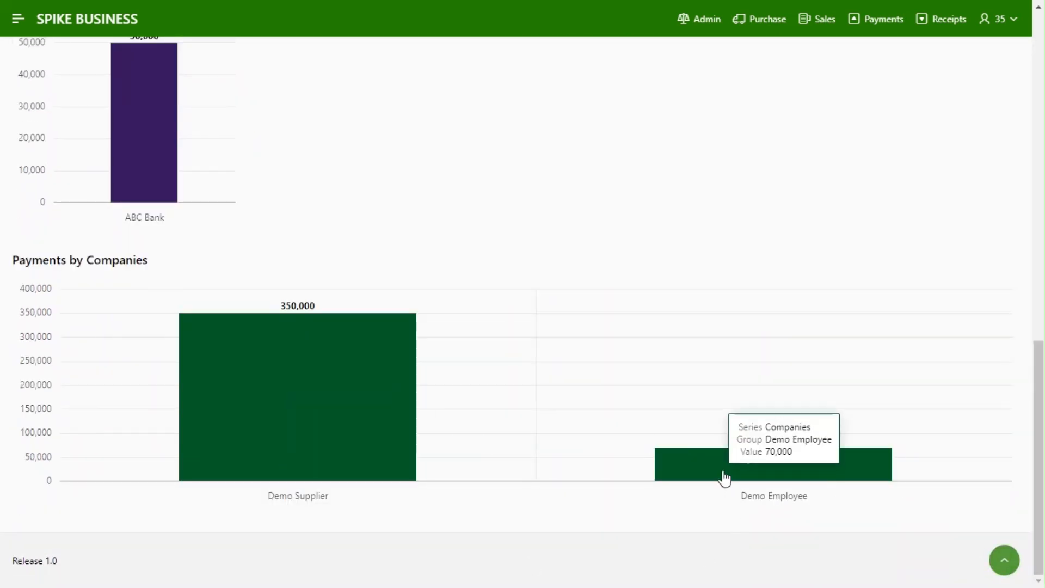
pyautogui.click(764, 471)
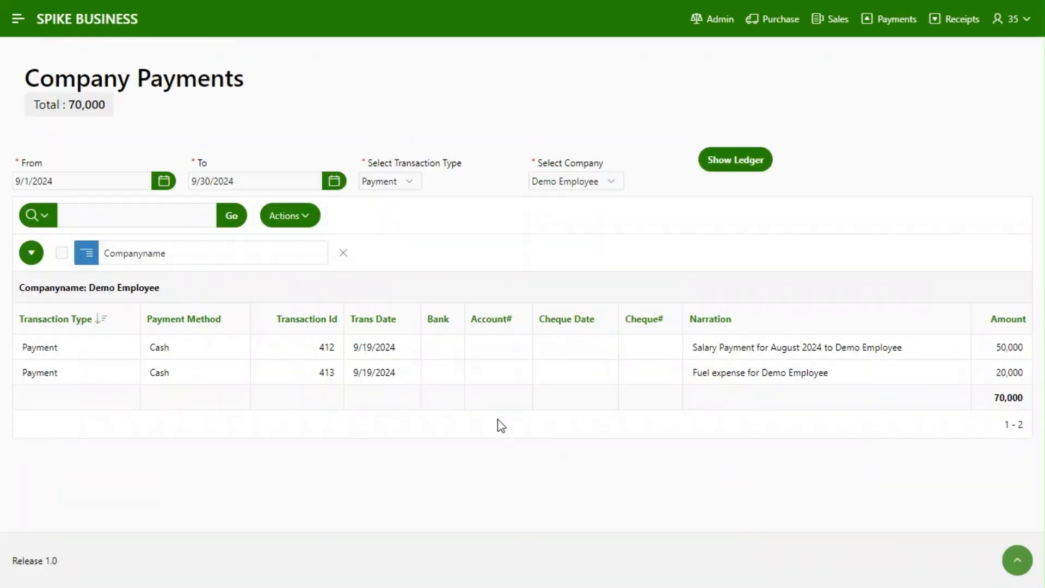
pyautogui.click(899, 26)
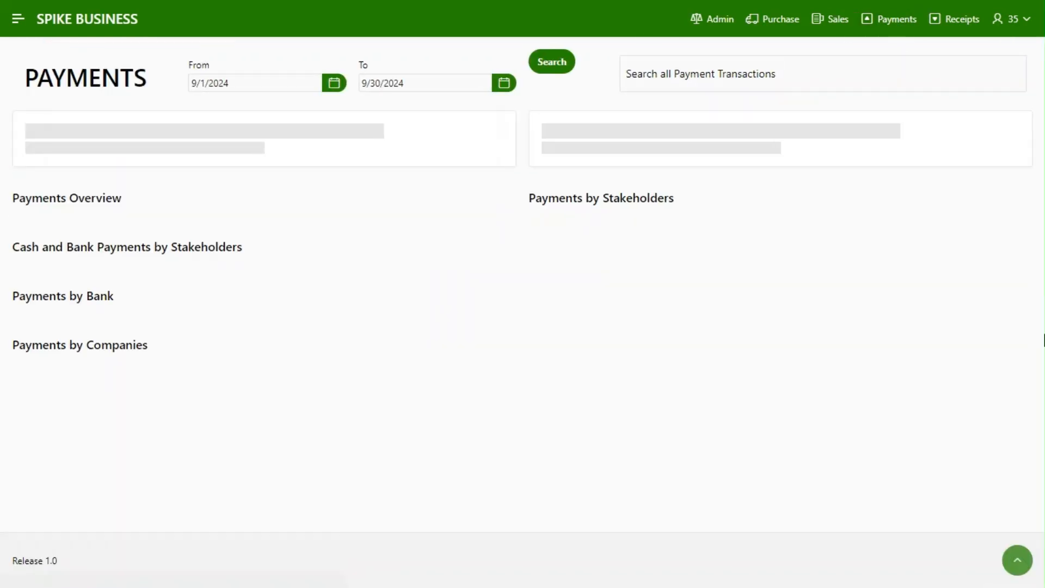
# Start a bank payment dated 9/19/2024 for ABC Employees, using the OFFICE SUPPLIES account with ID 4
pyautogui.moveTo(1044, 225); pyautogui.dragTo(1040, 185)
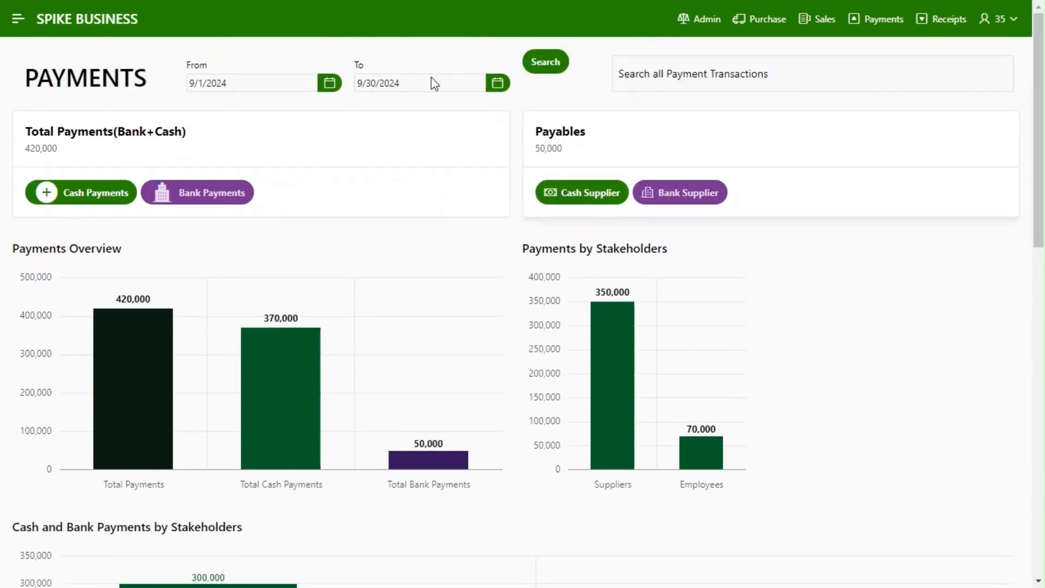
pyautogui.click(201, 194)
pyautogui.click(416, 121)
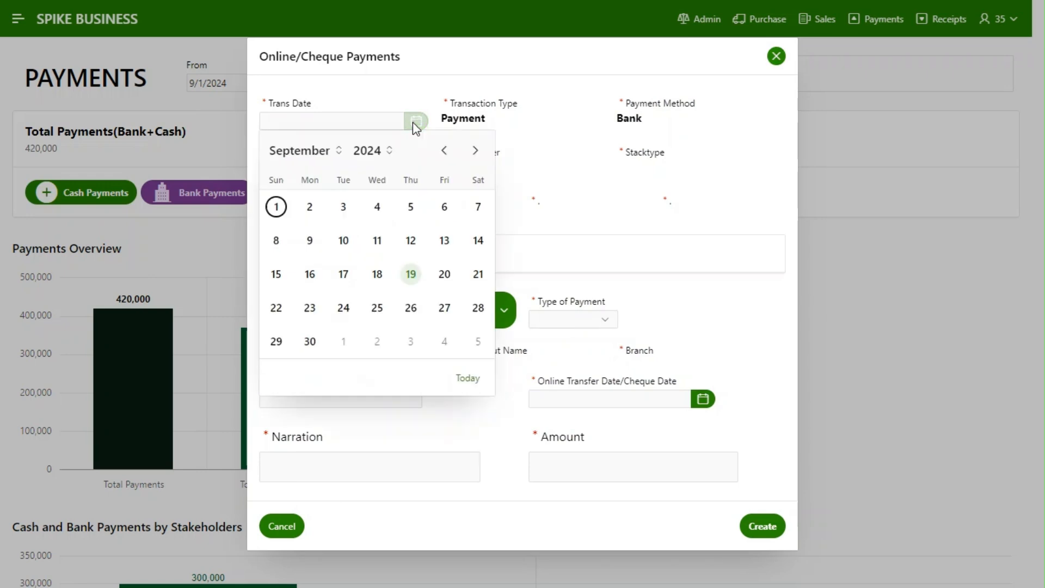
pyautogui.click(410, 275)
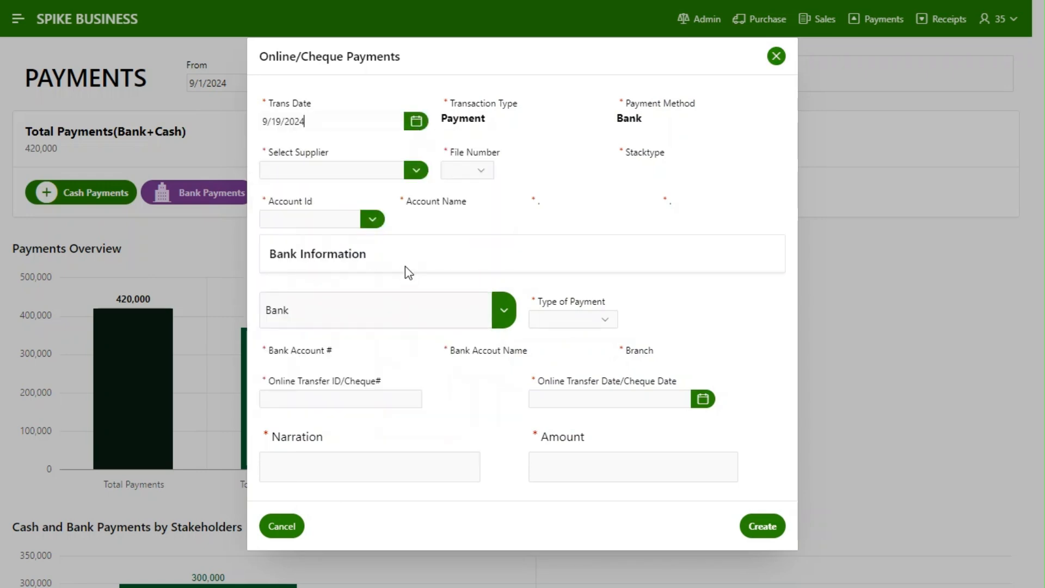
pyautogui.click(415, 171)
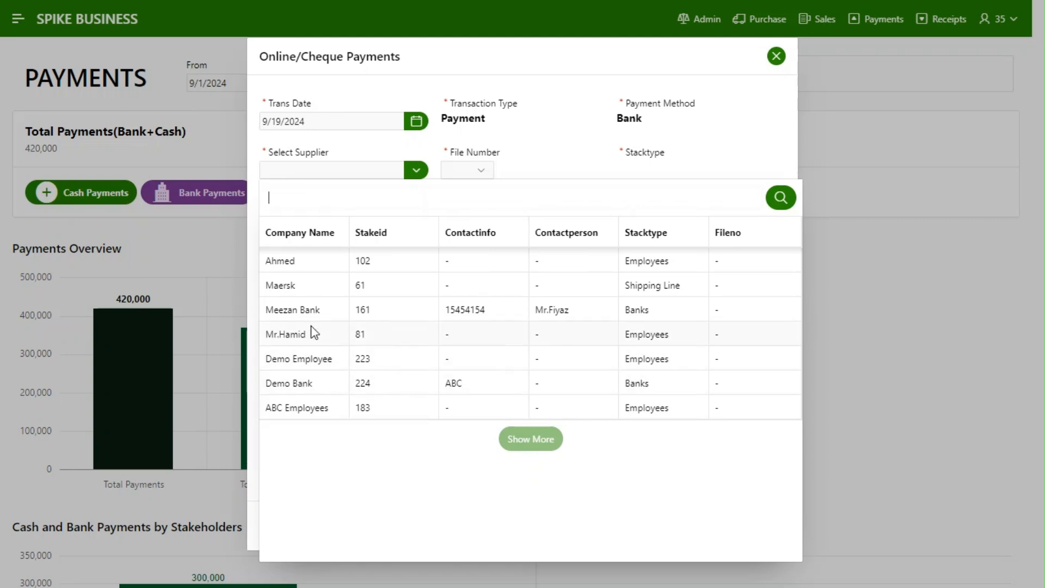
pyautogui.click(328, 409)
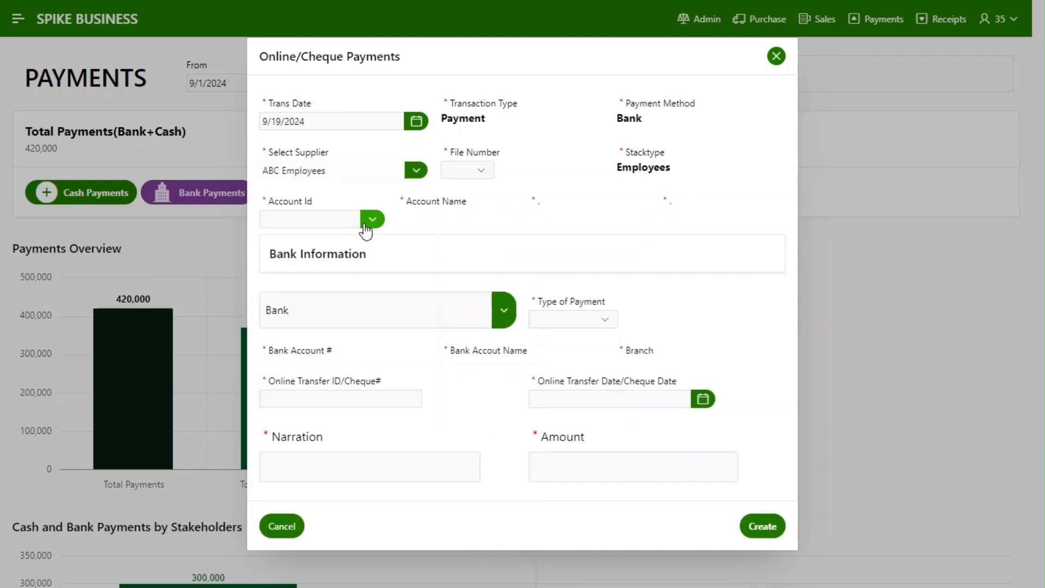
pyautogui.click(373, 220)
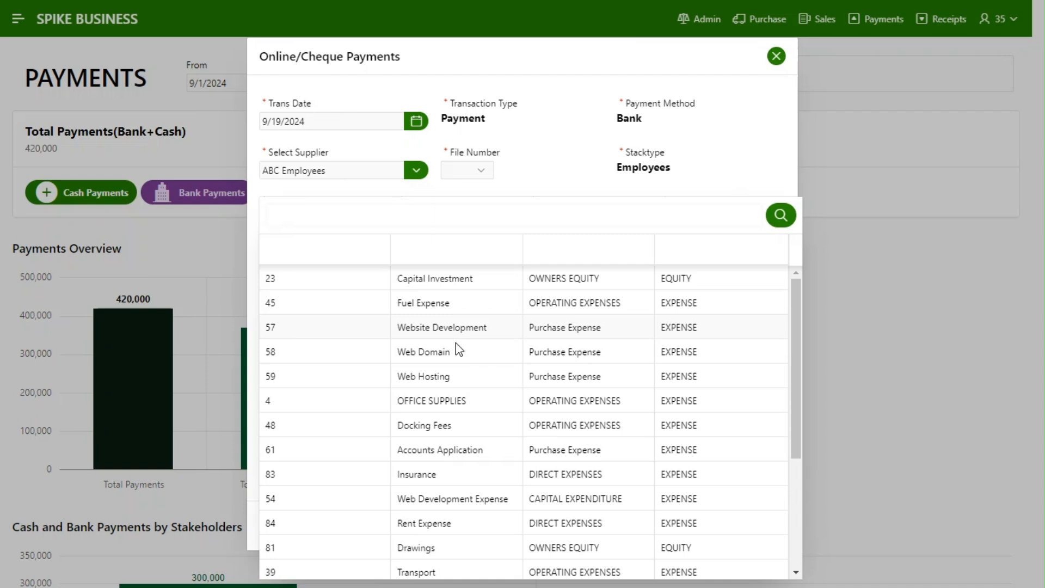
pyautogui.click(472, 413)
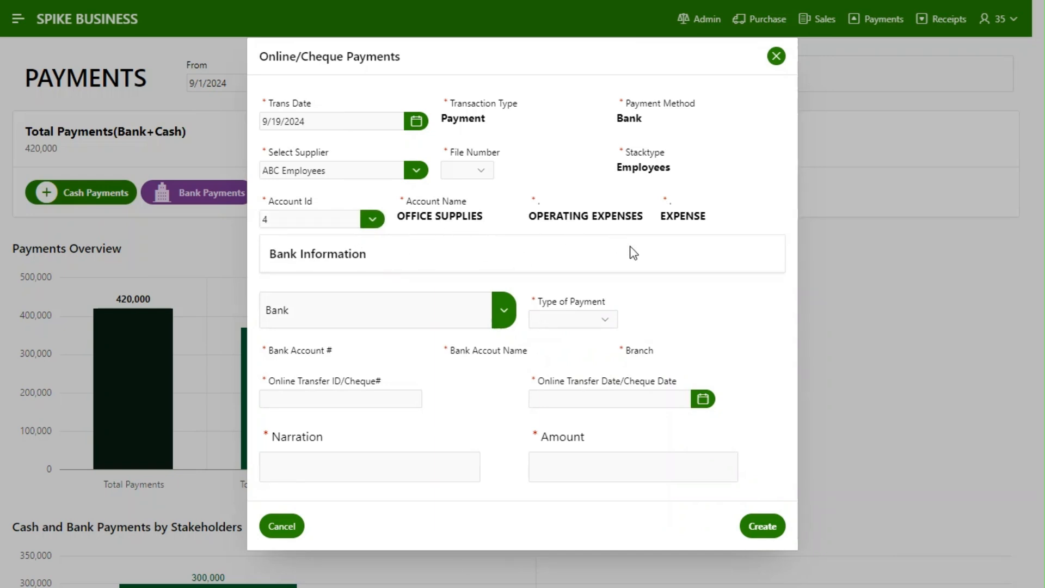
# Pick the Meezan Bank account at the Zamzama branch, set Online Transfer as payment type, and enter the transfer ID and date 9/19/2024
pyautogui.click(503, 312)
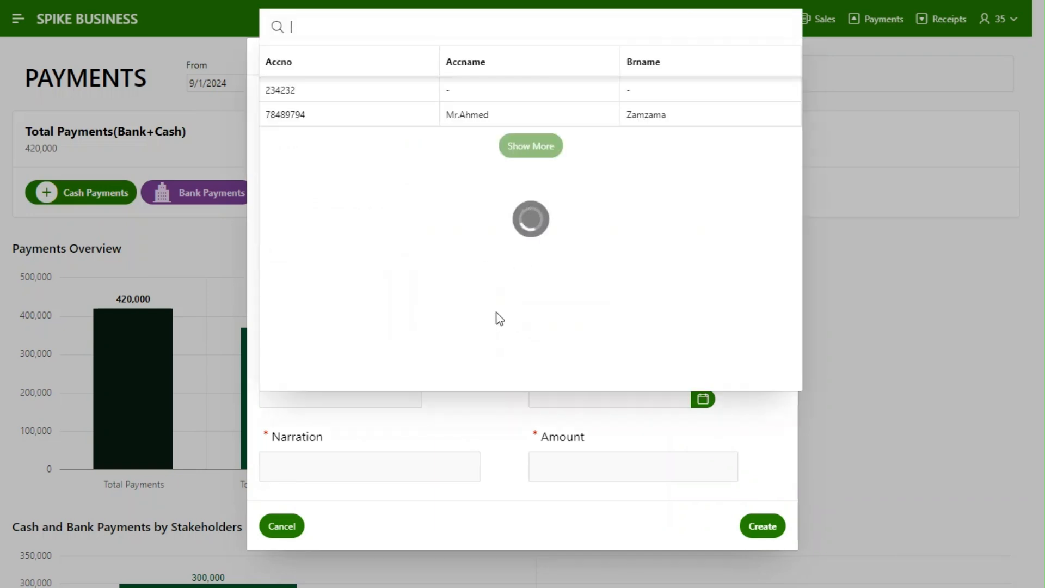
pyautogui.click(330, 119)
pyautogui.click(604, 315)
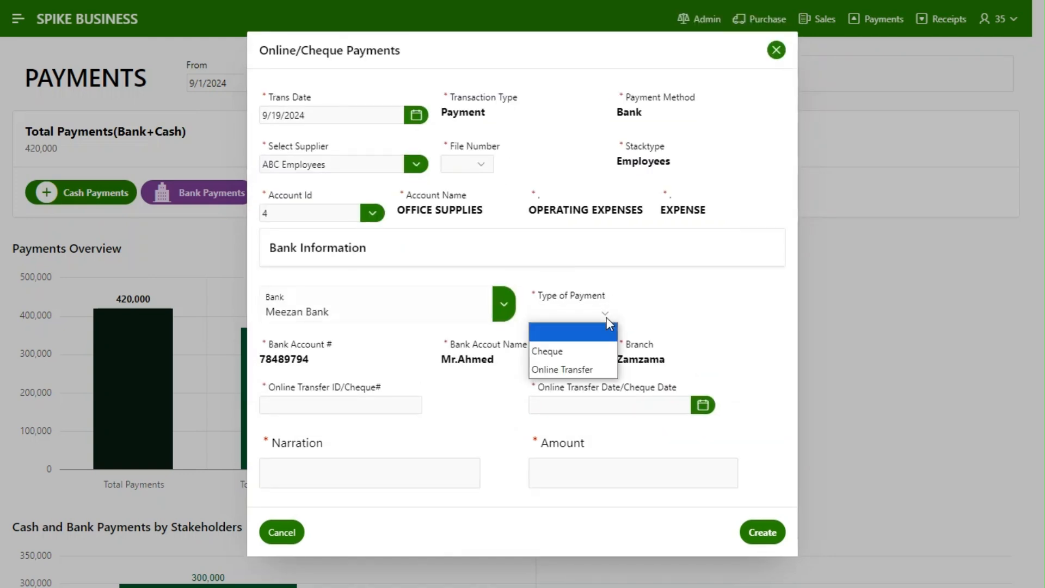
pyautogui.click(596, 364)
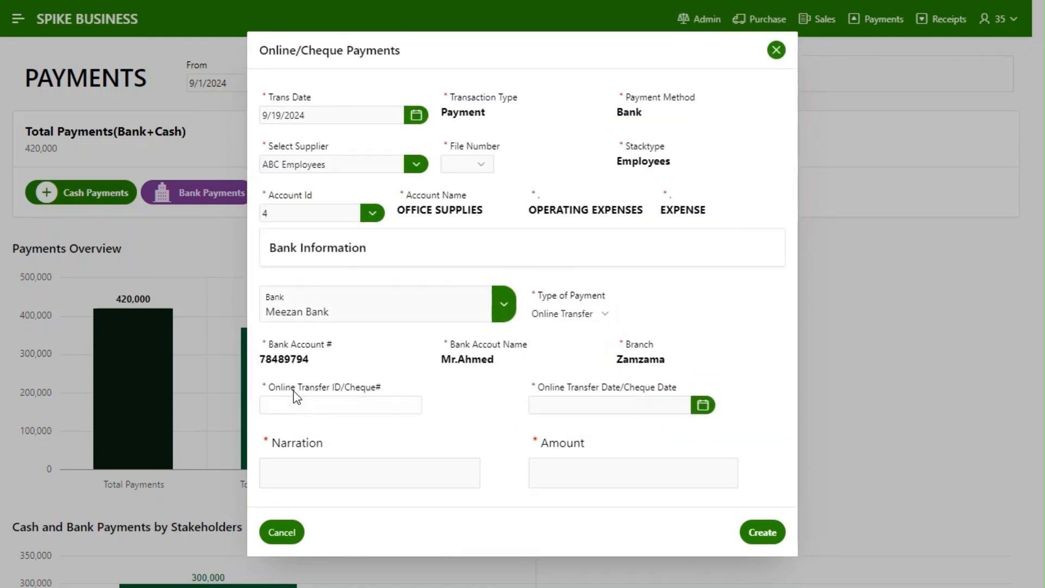
pyautogui.click(361, 400)
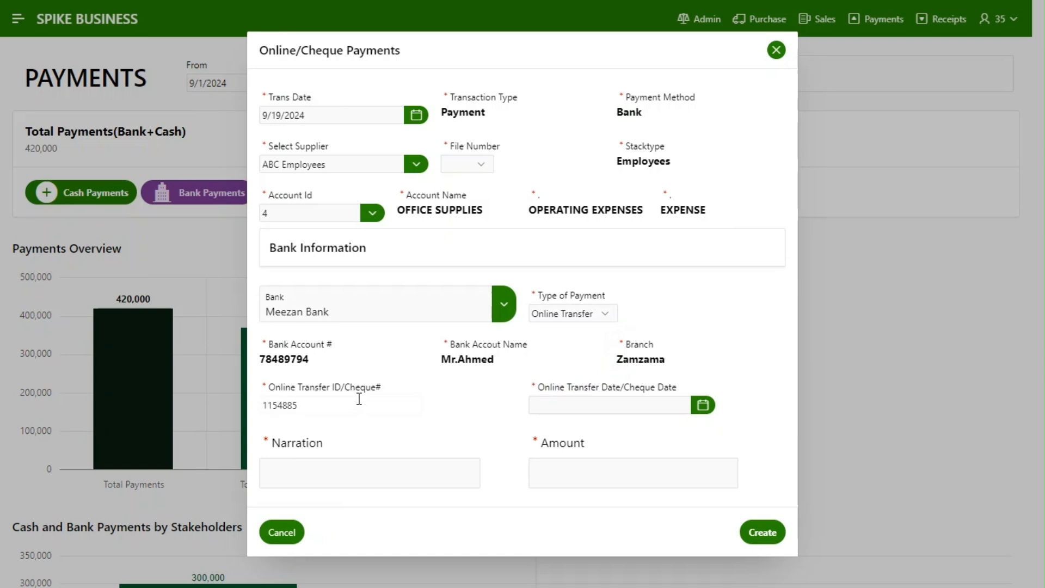
pyautogui.click(704, 406)
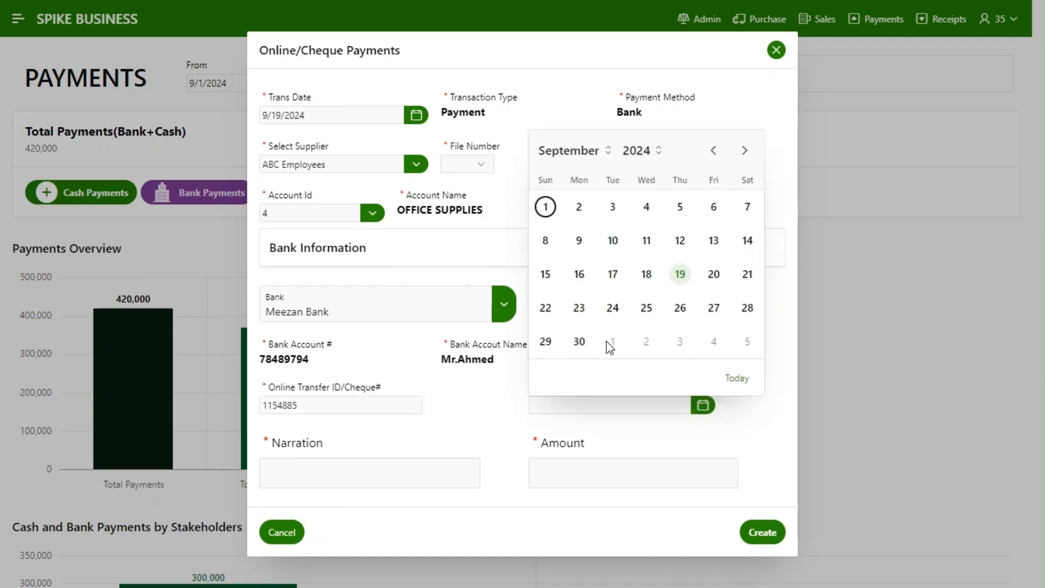
pyautogui.click(688, 279)
# Enter the narration "Online Transfer for Office Supplies" and the amount 55000, and create the bank payment
pyautogui.click(387, 477)
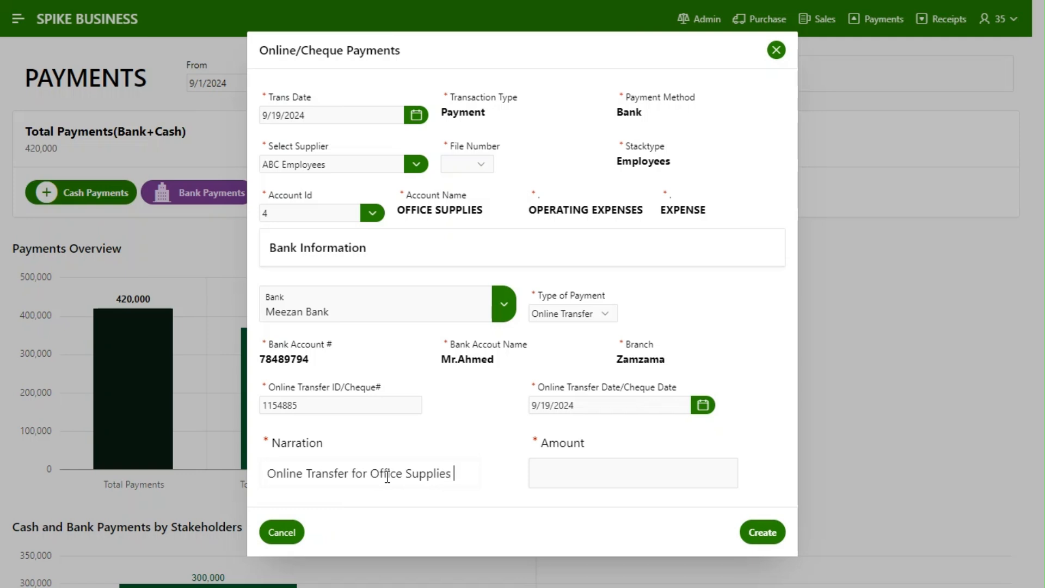
pyautogui.press('Tab')
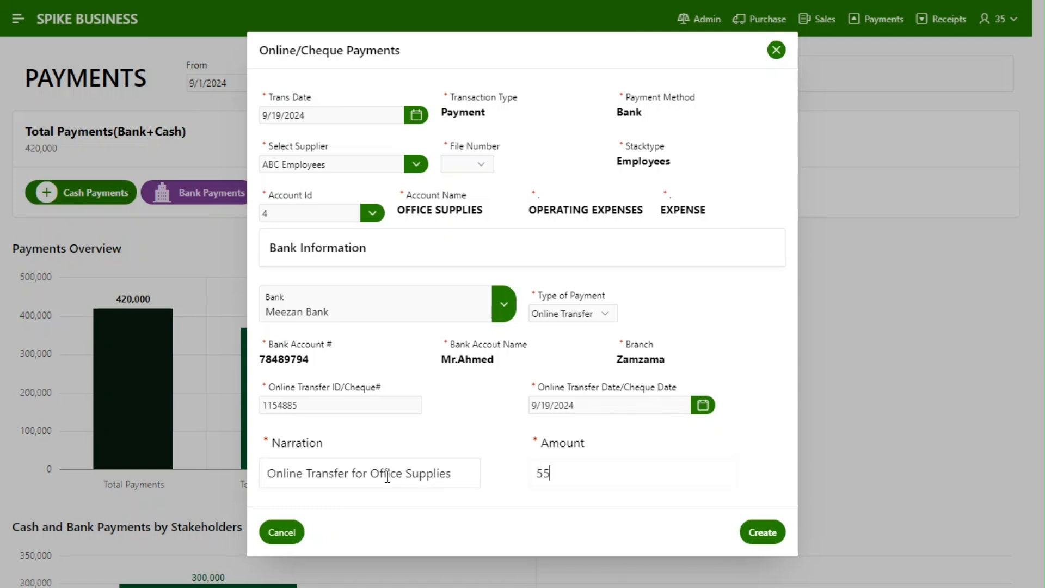
pyautogui.press('Tab')
pyautogui.press('Tab')
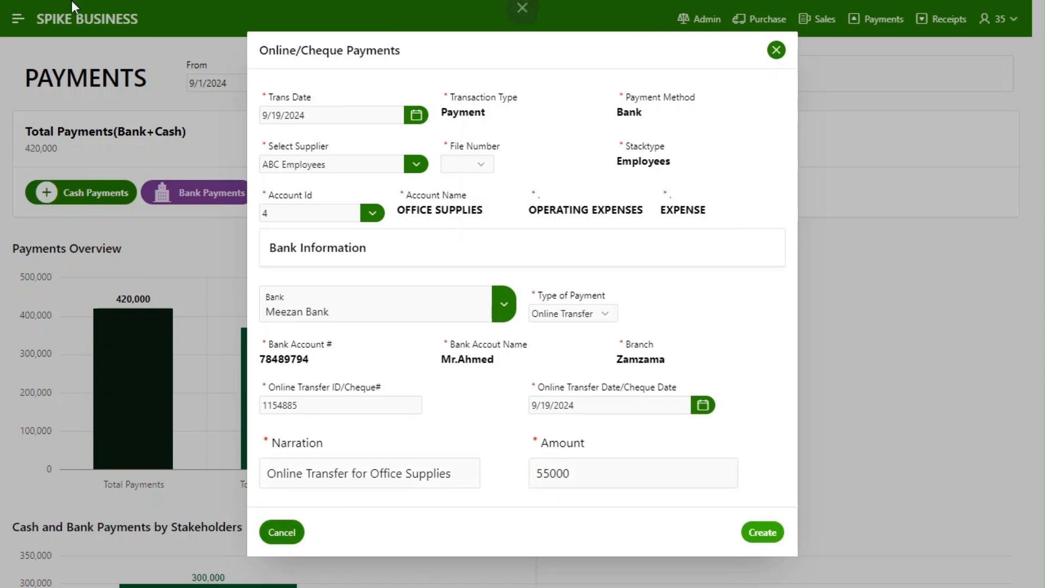
pyautogui.click(416, 163)
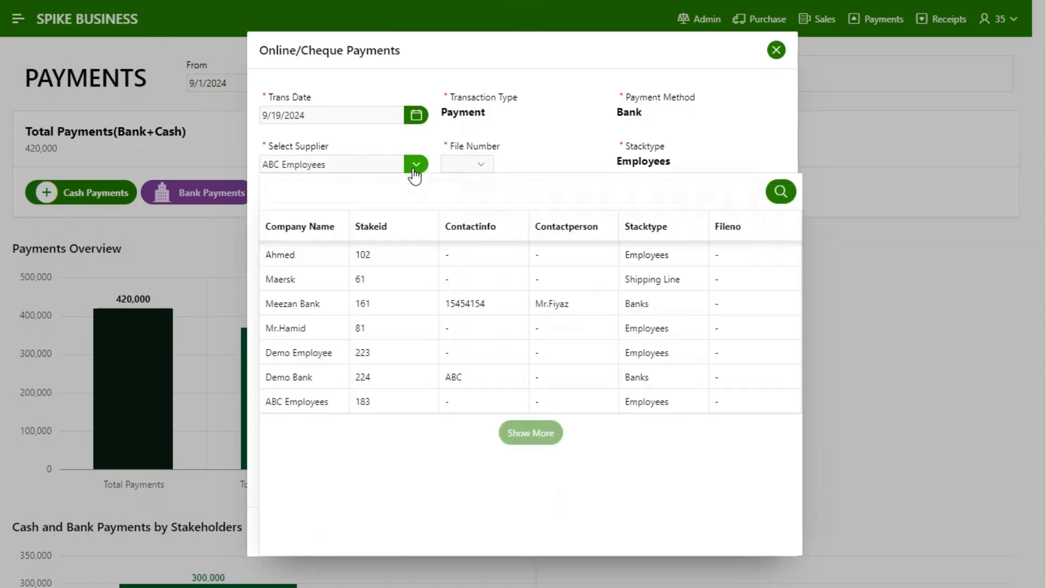
pyautogui.click(416, 164)
pyautogui.click(782, 543)
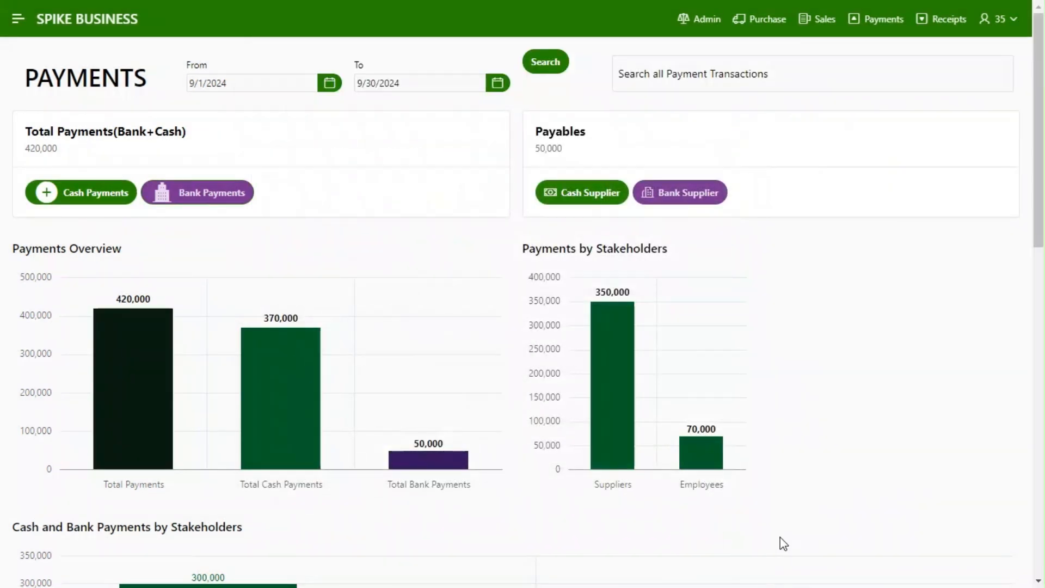
# Refresh the payments dashboard for 9/1/2024 to 9/30/2024, review the Bank Statement from the Total Bank Payments bar, and return to the dashboard
pyautogui.click(551, 62)
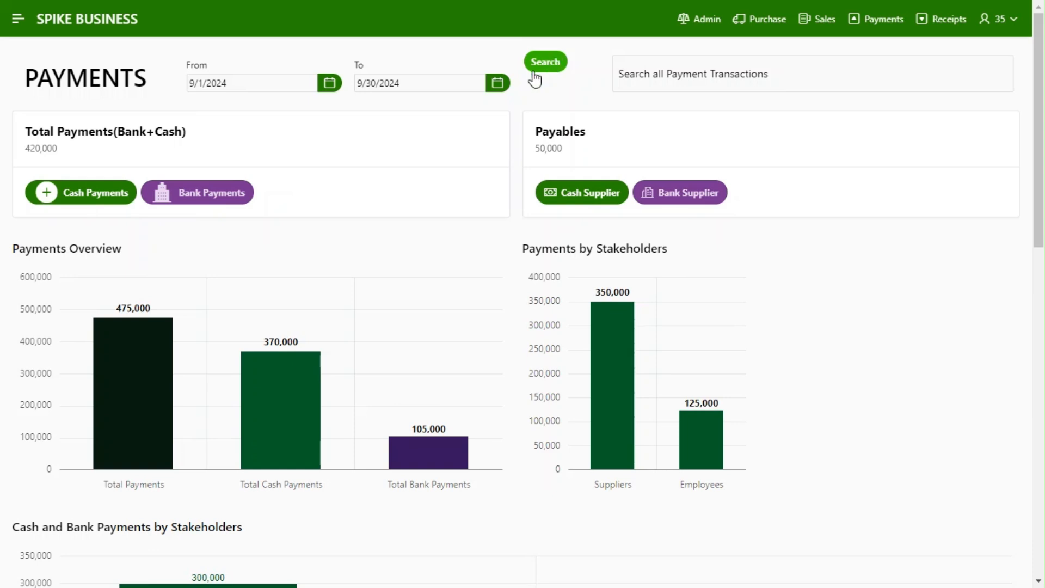
pyautogui.moveTo(418, 467)
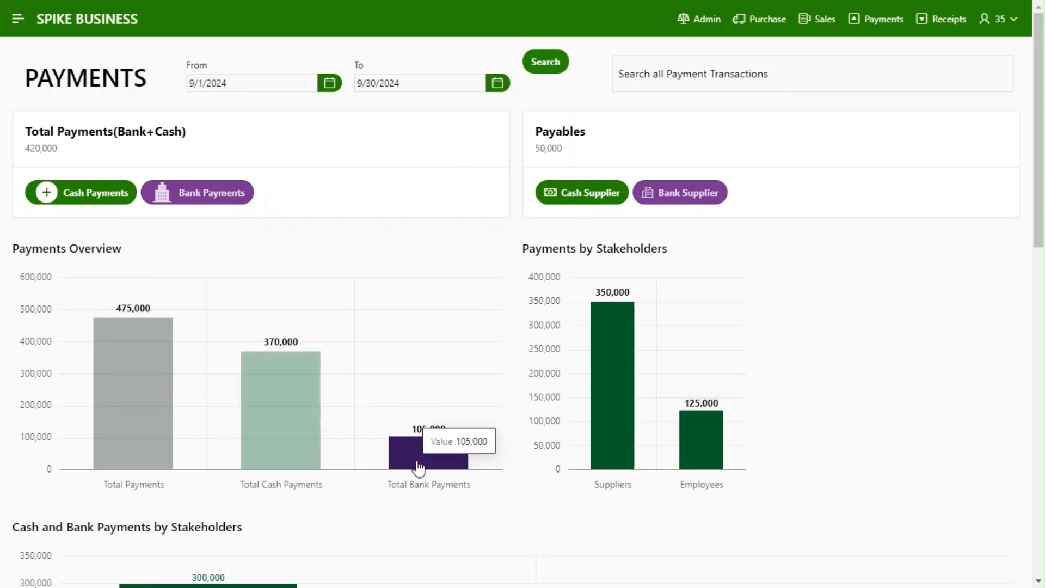
pyautogui.click(418, 467)
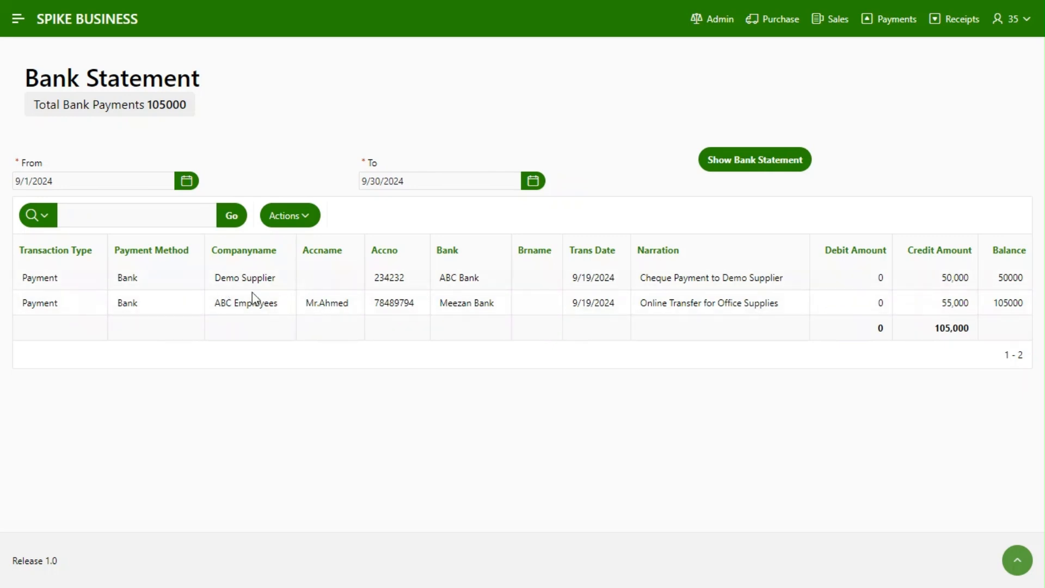
pyautogui.click(914, 31)
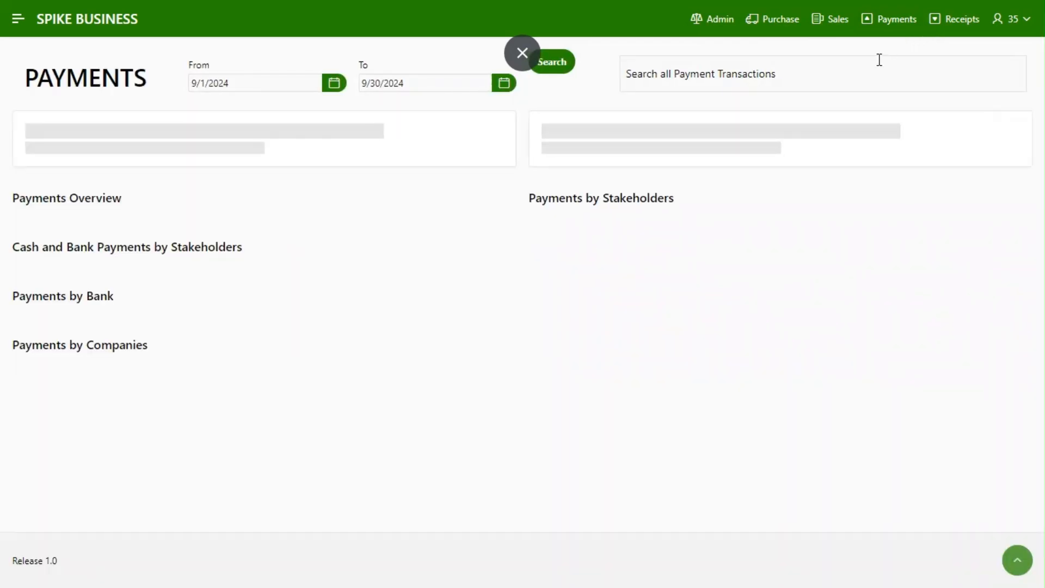
# Review the Employees payments grouped by company from the Payments by Stakeholders chart, and return to the dashboard
pyautogui.moveTo(717, 443)
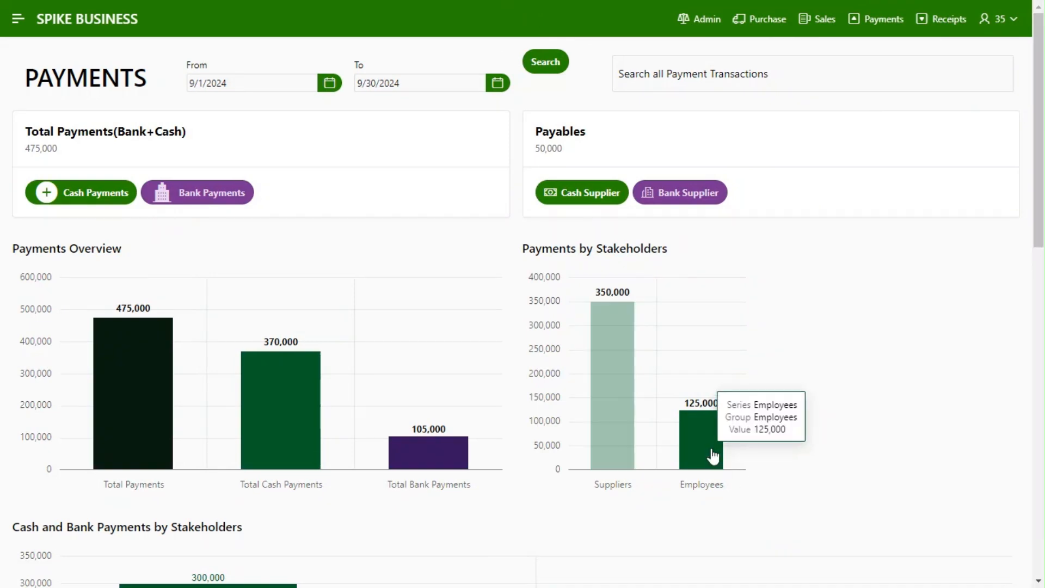
pyautogui.click(713, 456)
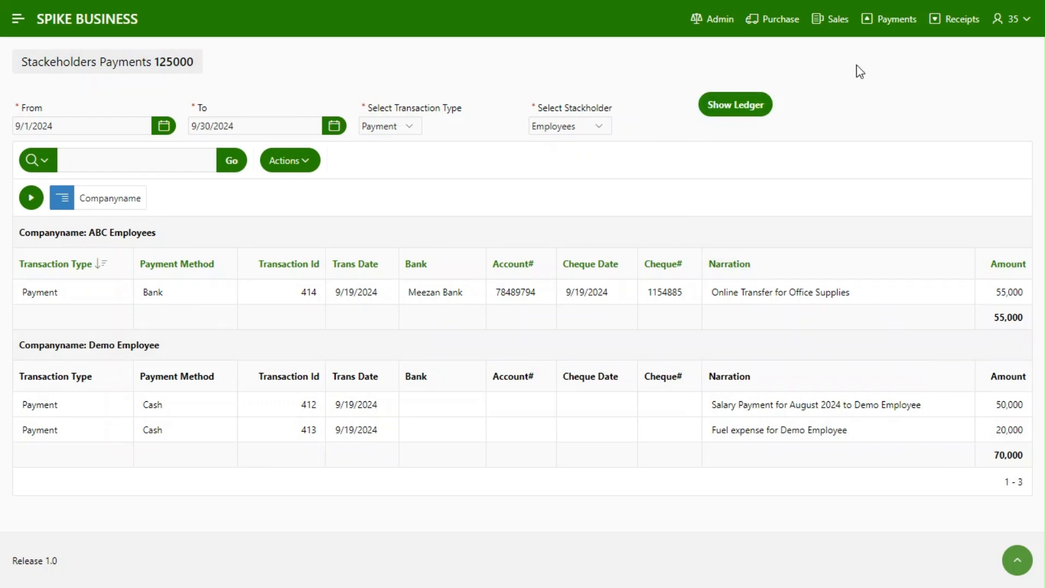
pyautogui.click(890, 22)
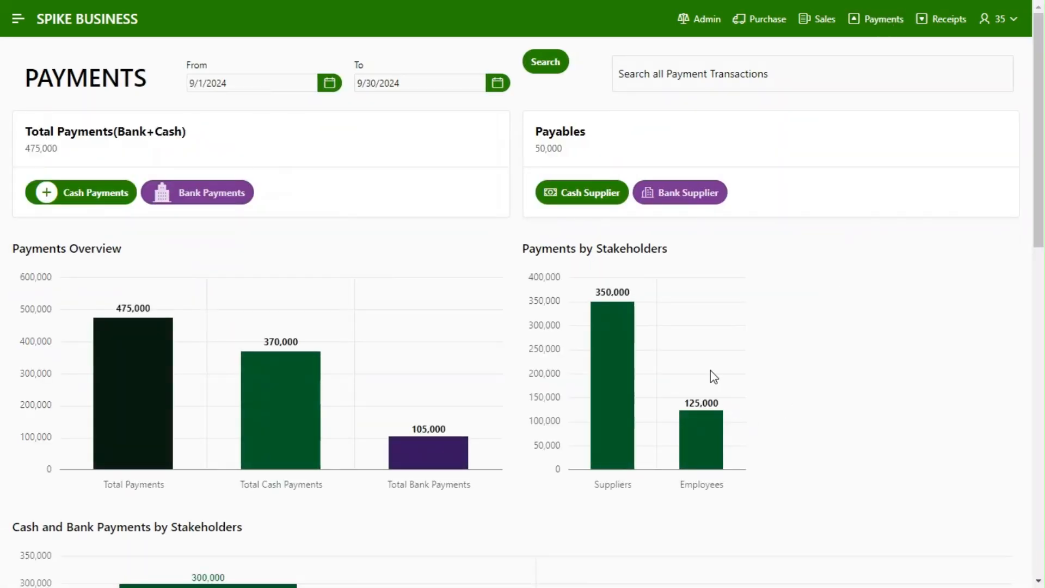
# Review the Employees' cash payments and bank payments from the Cash and Bank Payments by Stakeholders chart
pyautogui.moveTo(1040, 215); pyautogui.dragTo(1040, 377)
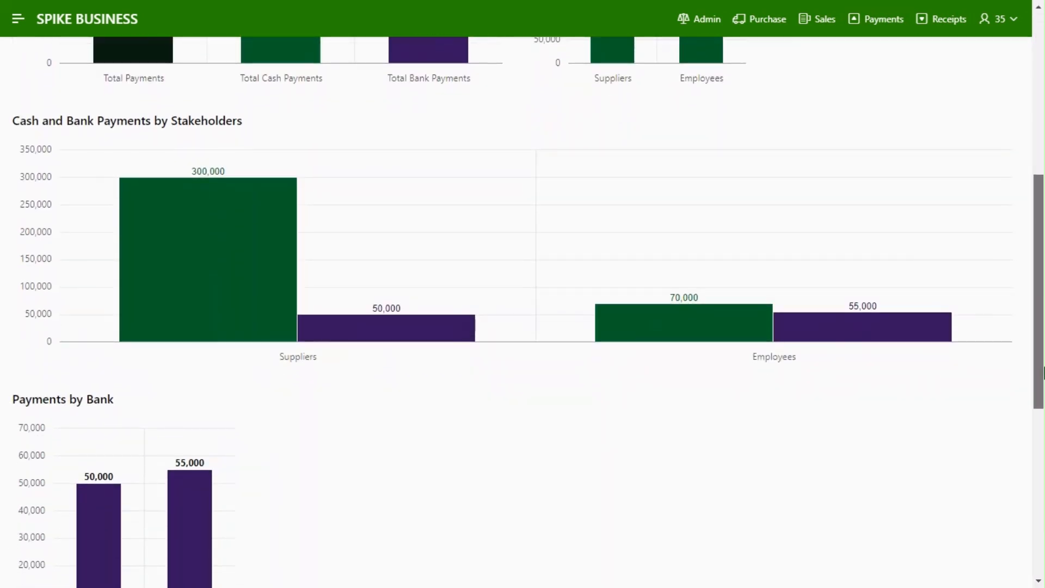
pyautogui.click(695, 346)
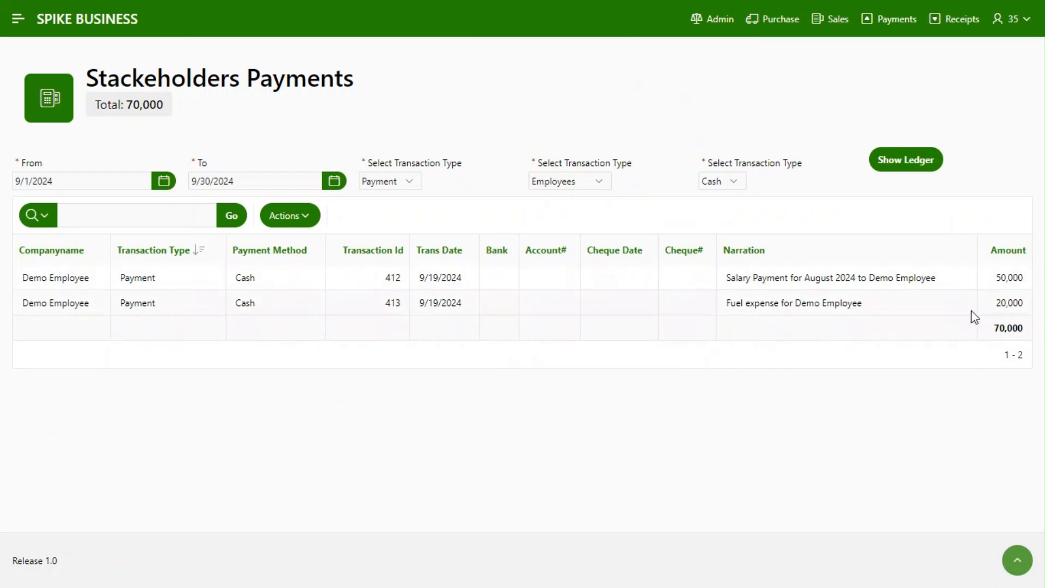
pyautogui.click(891, 22)
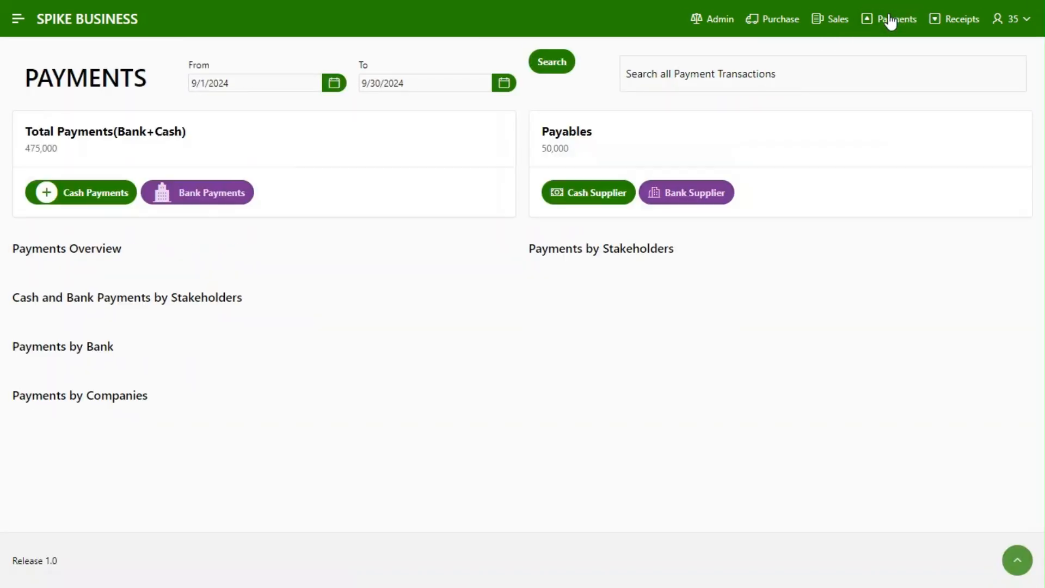
pyautogui.scroll(-7, 1043, 343)
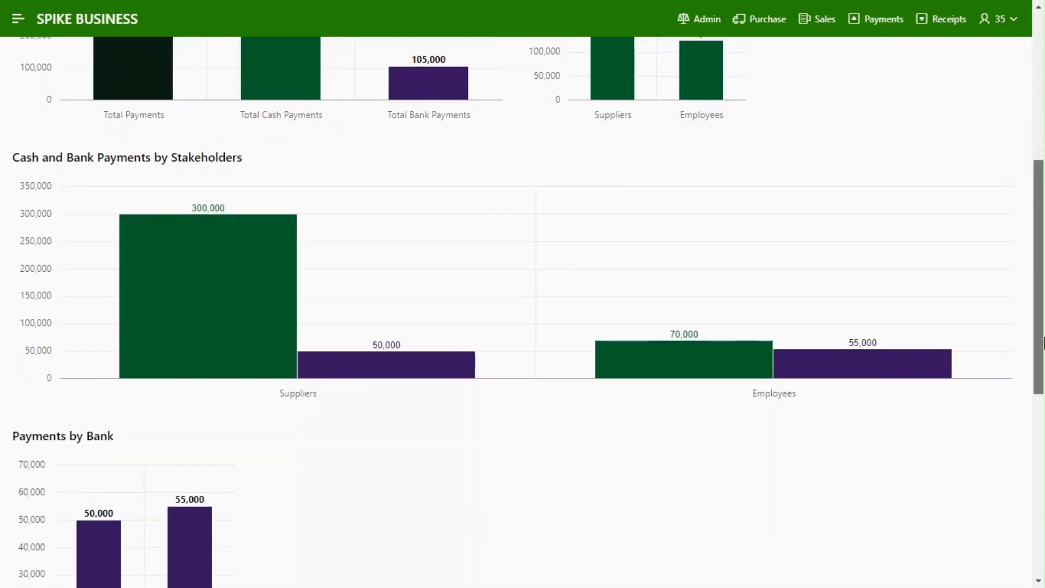
pyautogui.click(901, 353)
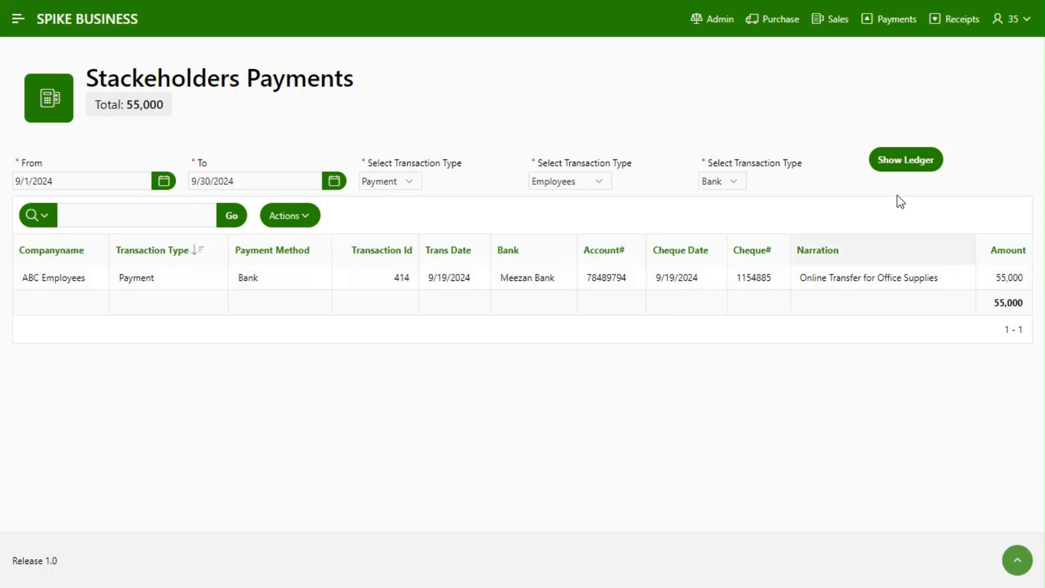
# Review the Meezan Bank payments from the dashboard's Payments by Bank chart, and return to the dashboard
pyautogui.click(883, 23)
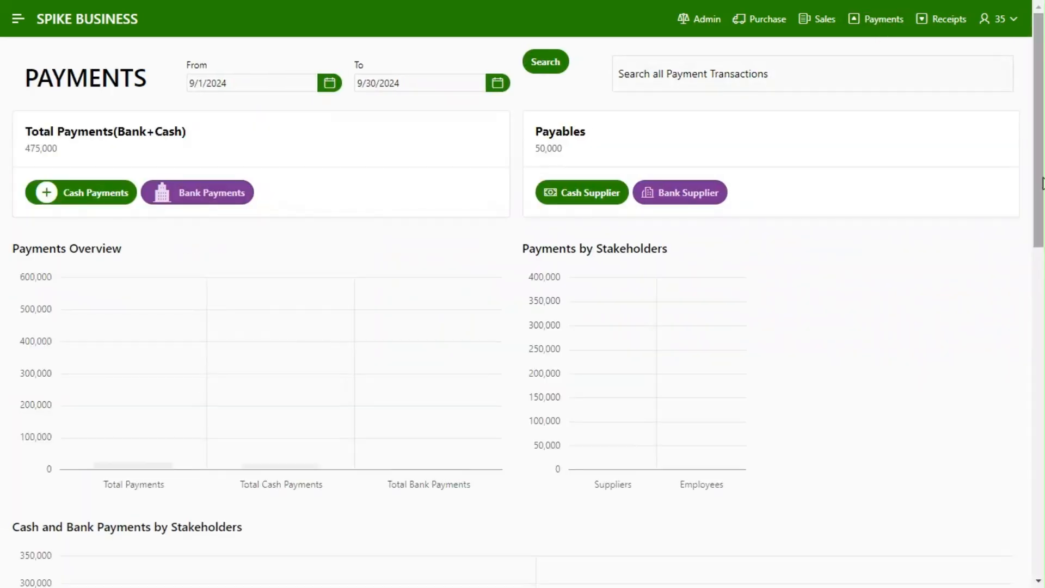
pyautogui.scroll(-8, 1043, 272)
pyautogui.scroll(-3, 1043, 360)
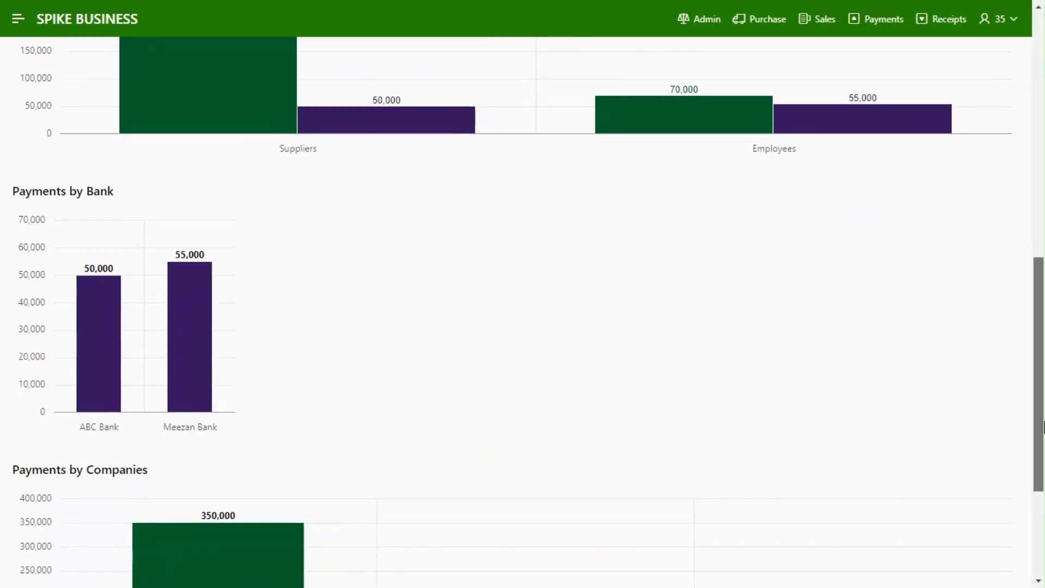
pyautogui.click(182, 396)
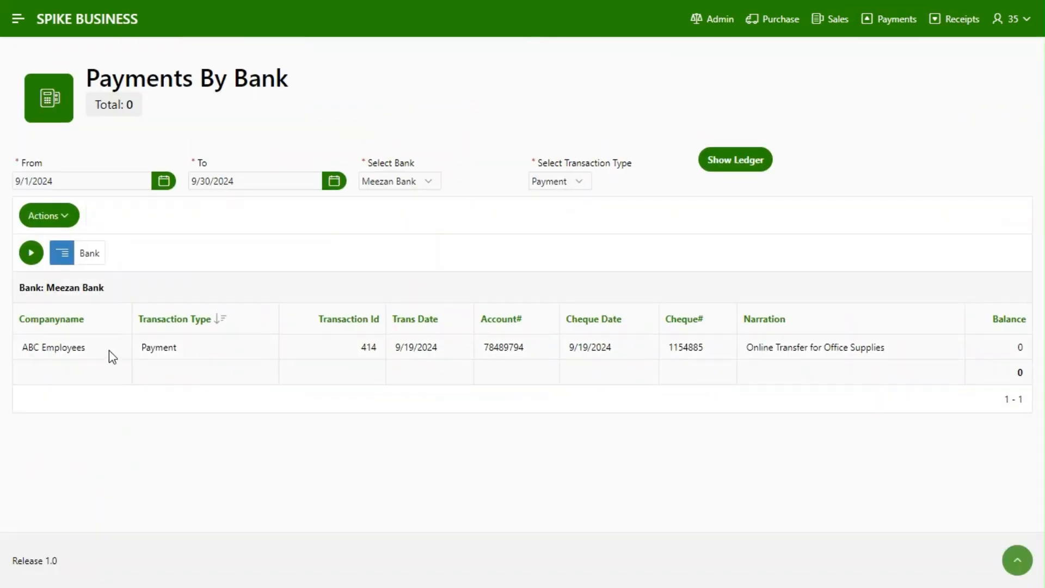
pyautogui.click(885, 22)
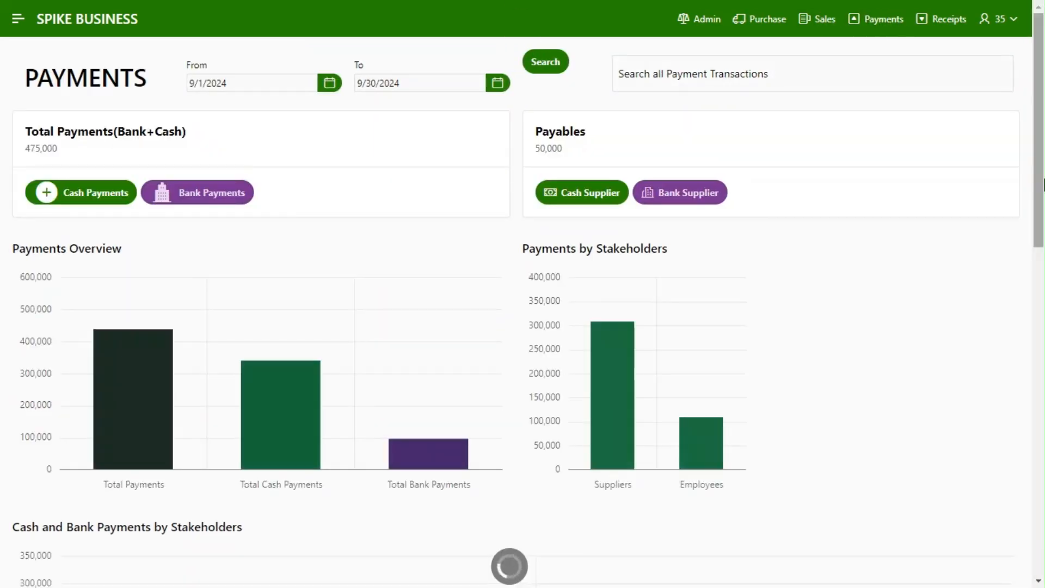
# Review the ABC Employees payments from the Payments by Companies chart, and return to the dashboard
pyautogui.scroll(-2, 1044, 299)
pyautogui.scroll(-13, 1044, 298)
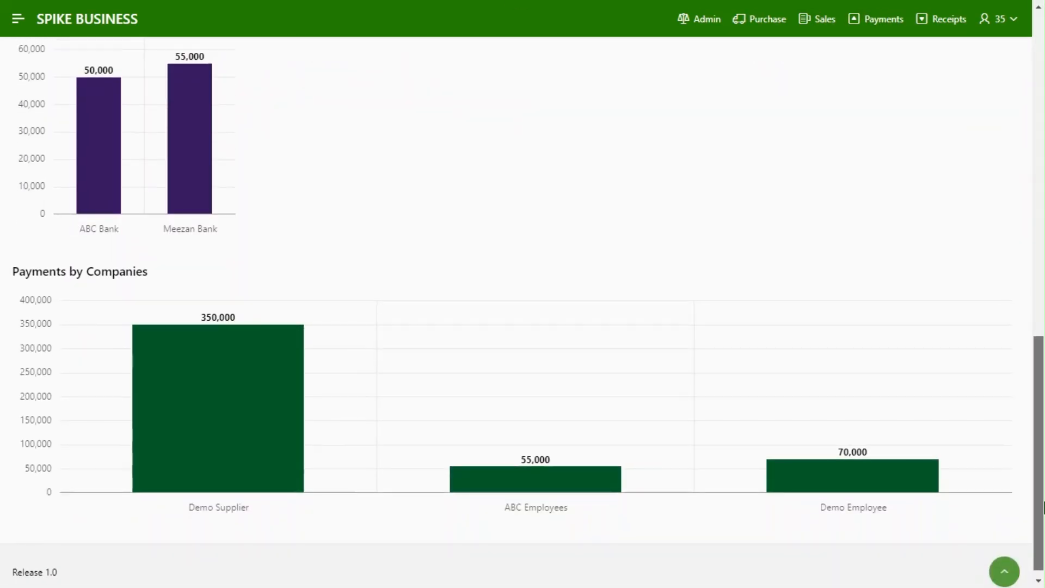
pyautogui.moveTo(518, 490)
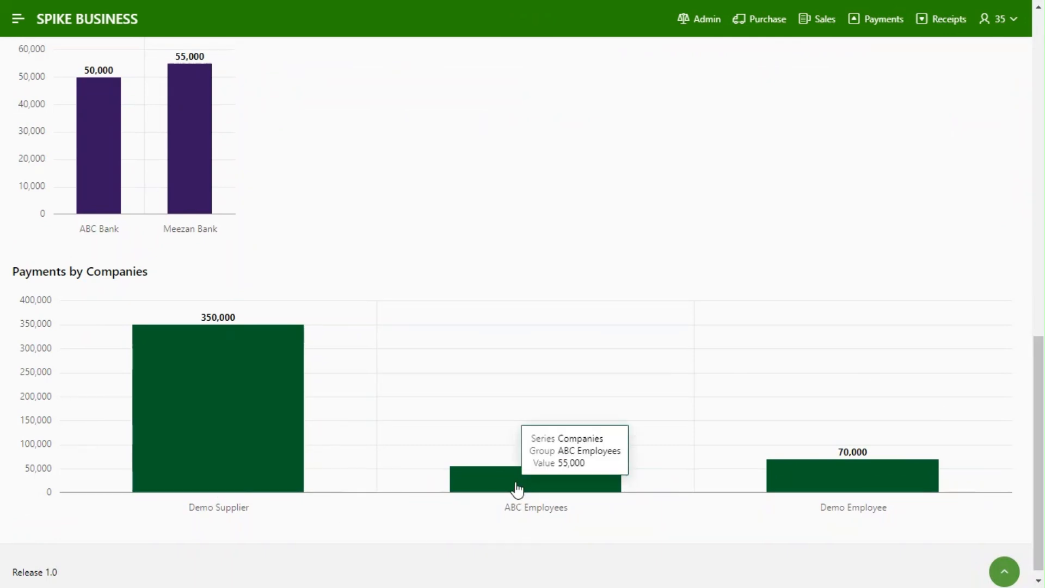
pyautogui.click(518, 490)
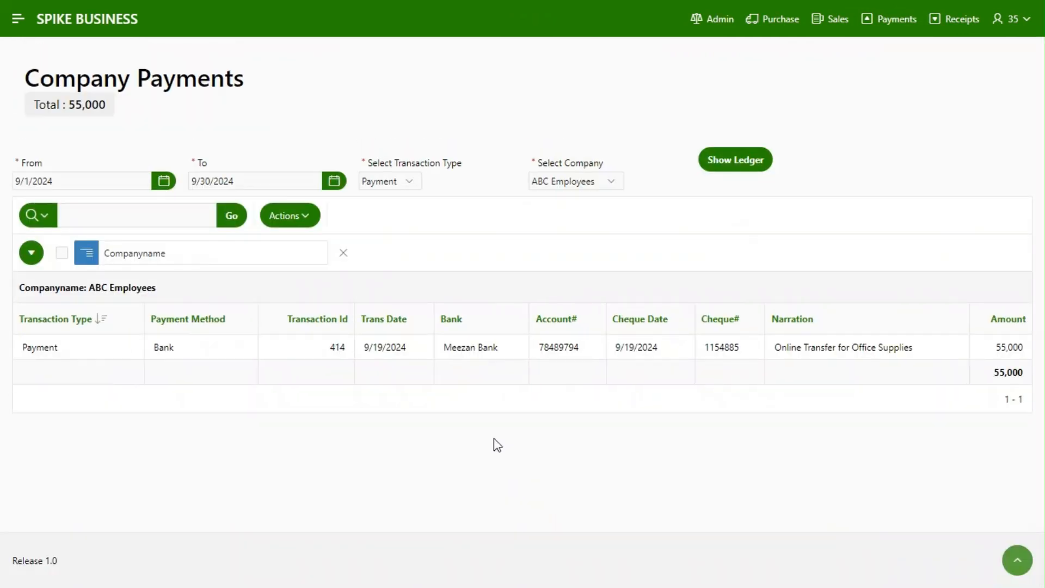
pyautogui.click(898, 22)
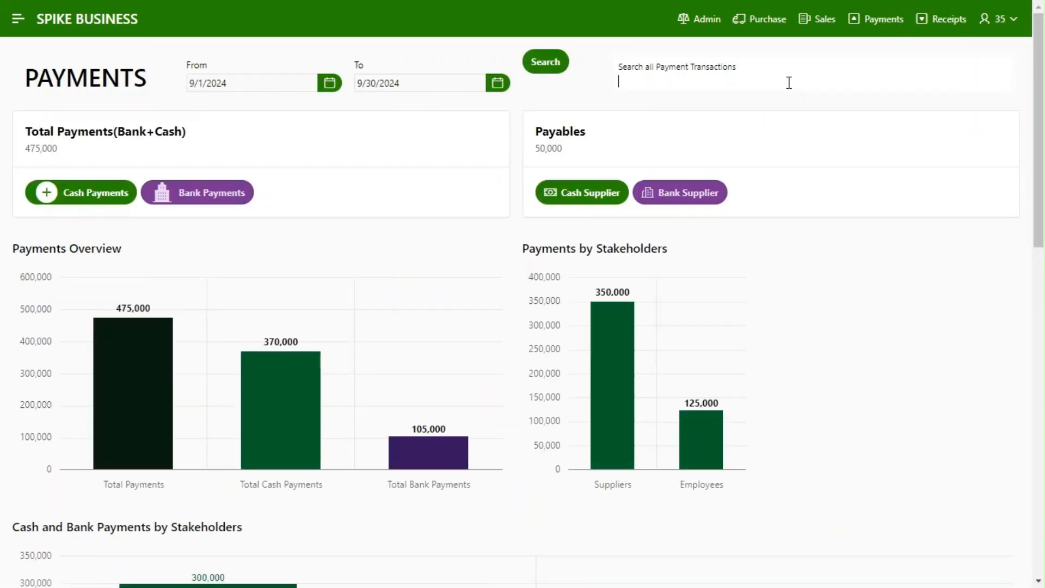
# Search all payment transactions for "Salary", and replace the search term with "Fuel"
pyautogui.press('Return')
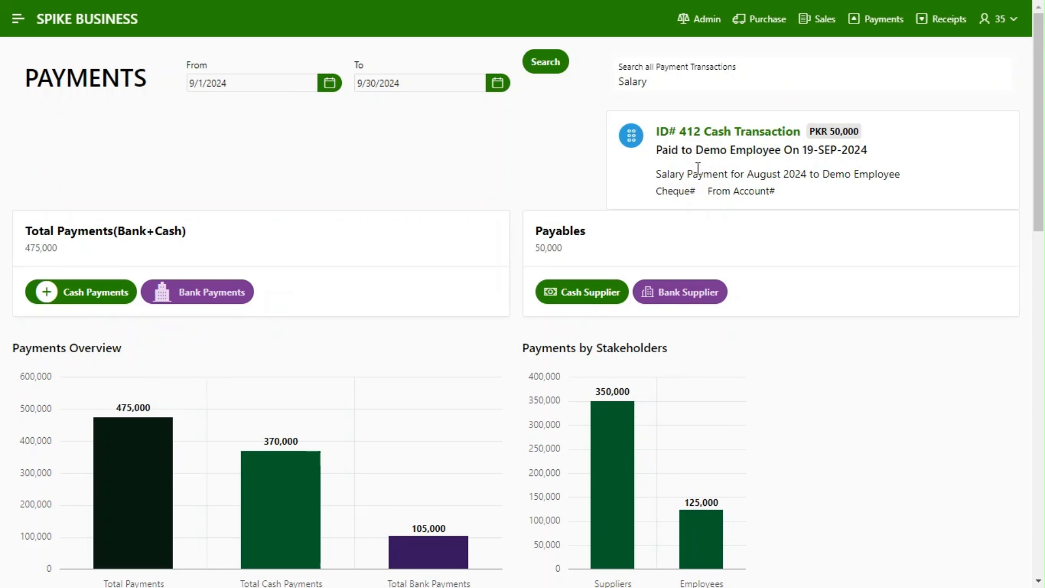
pyautogui.moveTo(561, 68); pyautogui.dragTo(563, 64)
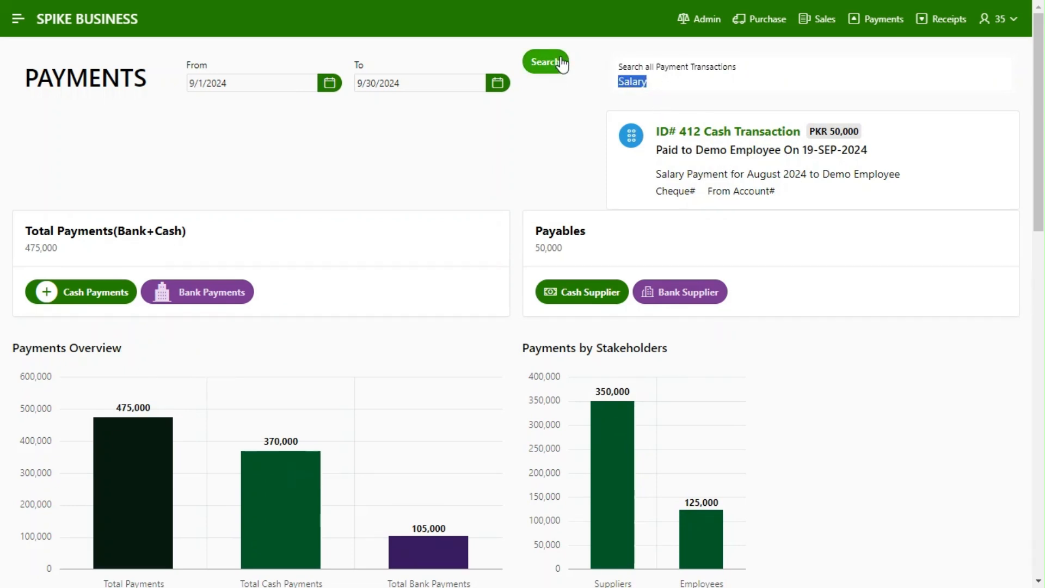
pyautogui.write('Fuel')
pyautogui.click(562, 64)
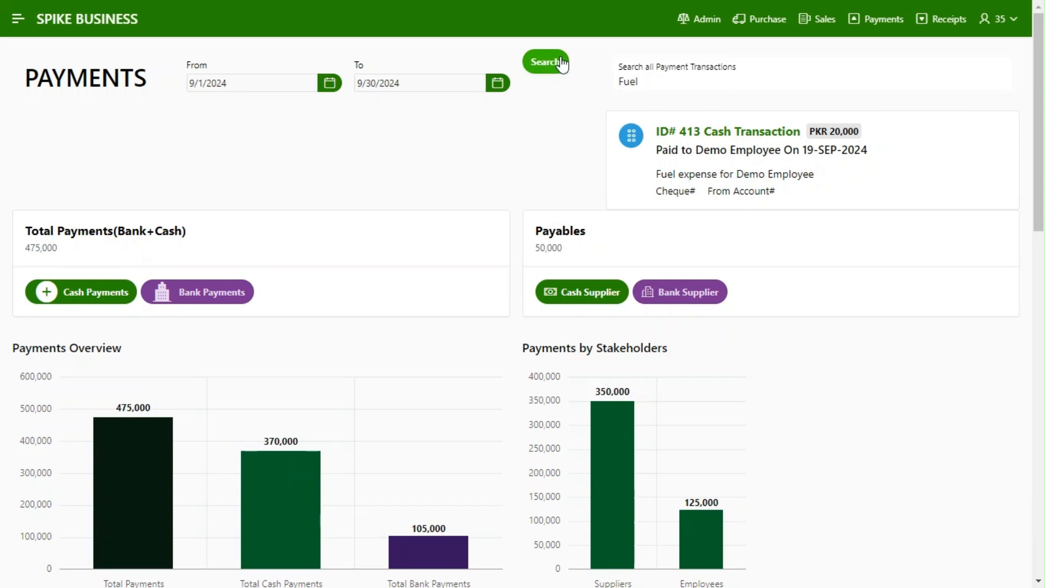
pyautogui.press('BackSpace')
pyautogui.press('BackSpace')
pyautogui.press('BackSpace')
pyautogui.press('BackSpace')
pyautogui.write('Salar')
pyautogui.press('BackSpace')
pyautogui.press('BackSpace')
pyautogui.press('BackSpace')
# Extend the "Fuel" payment transaction search with "bank", and change the added word to make it "Fuel Cash"
pyautogui.press('BackSpace')
pyautogui.write('Fuel')
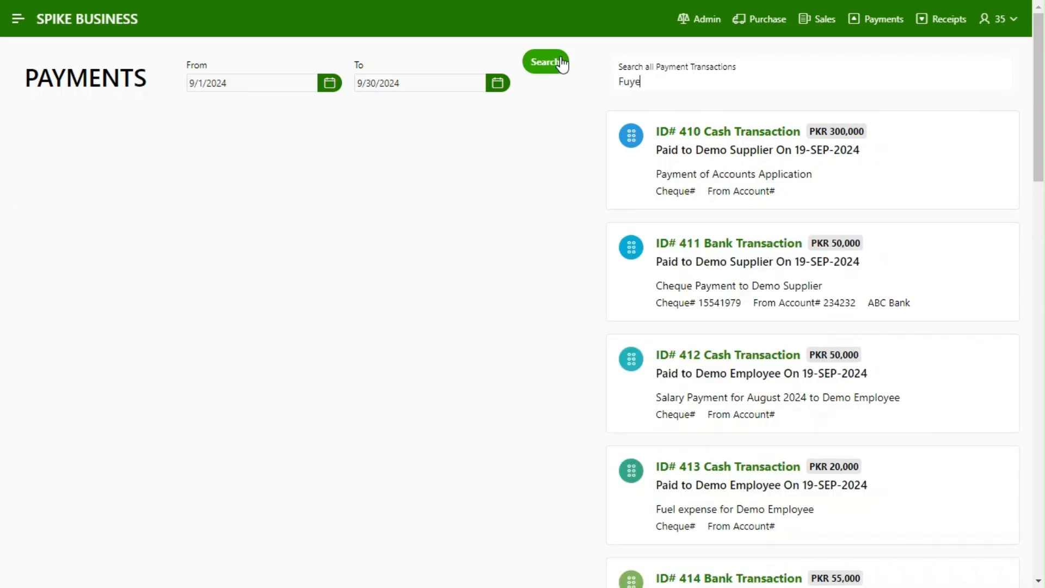
pyautogui.write(' bank')
pyautogui.press('BackSpace')
pyautogui.press('BackSpace')
pyautogui.press('BackSpace')
pyautogui.press('BackSpace')
pyautogui.write('Ca')
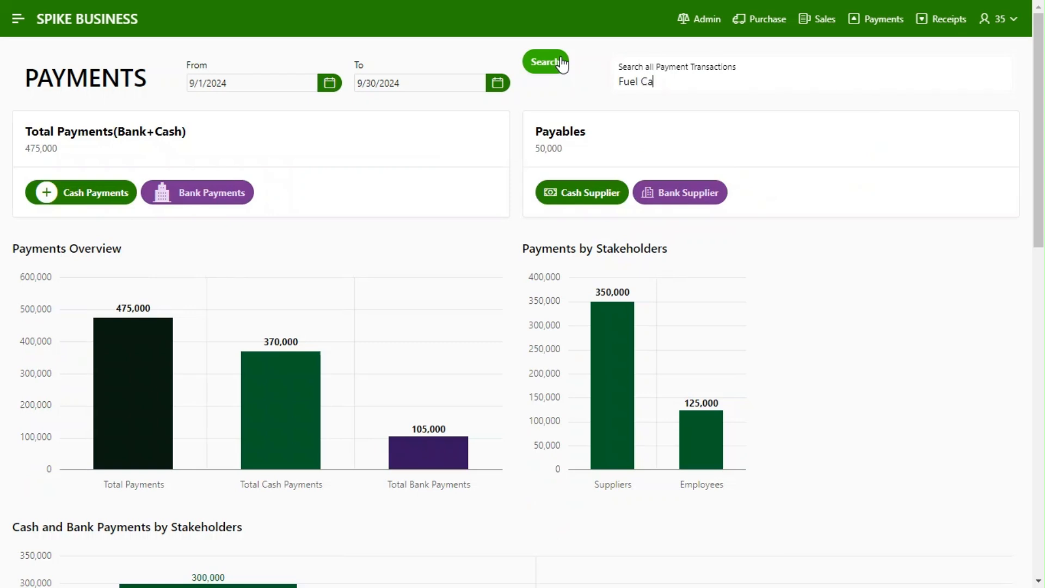
pyautogui.write('sh')
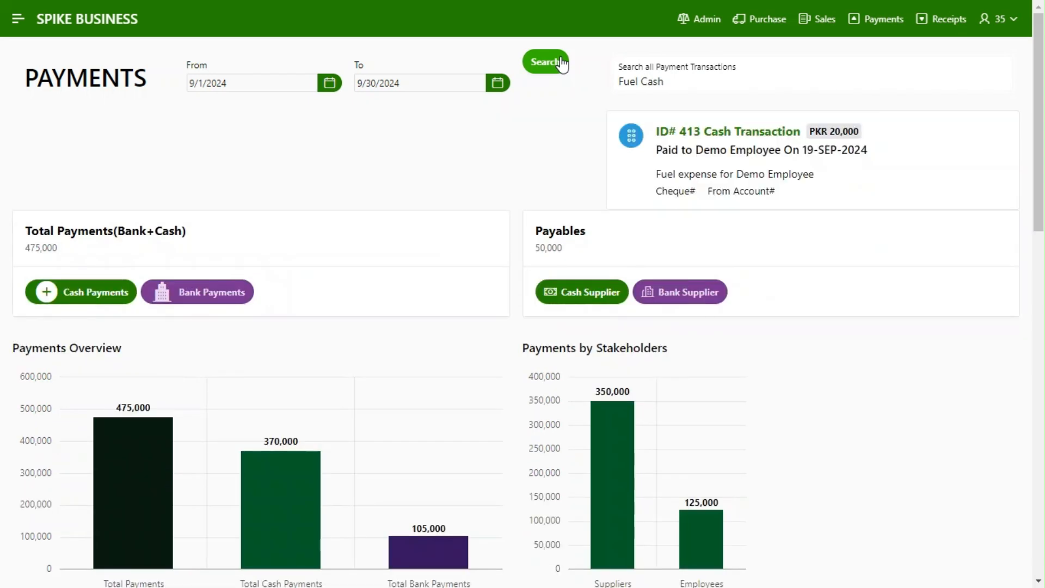